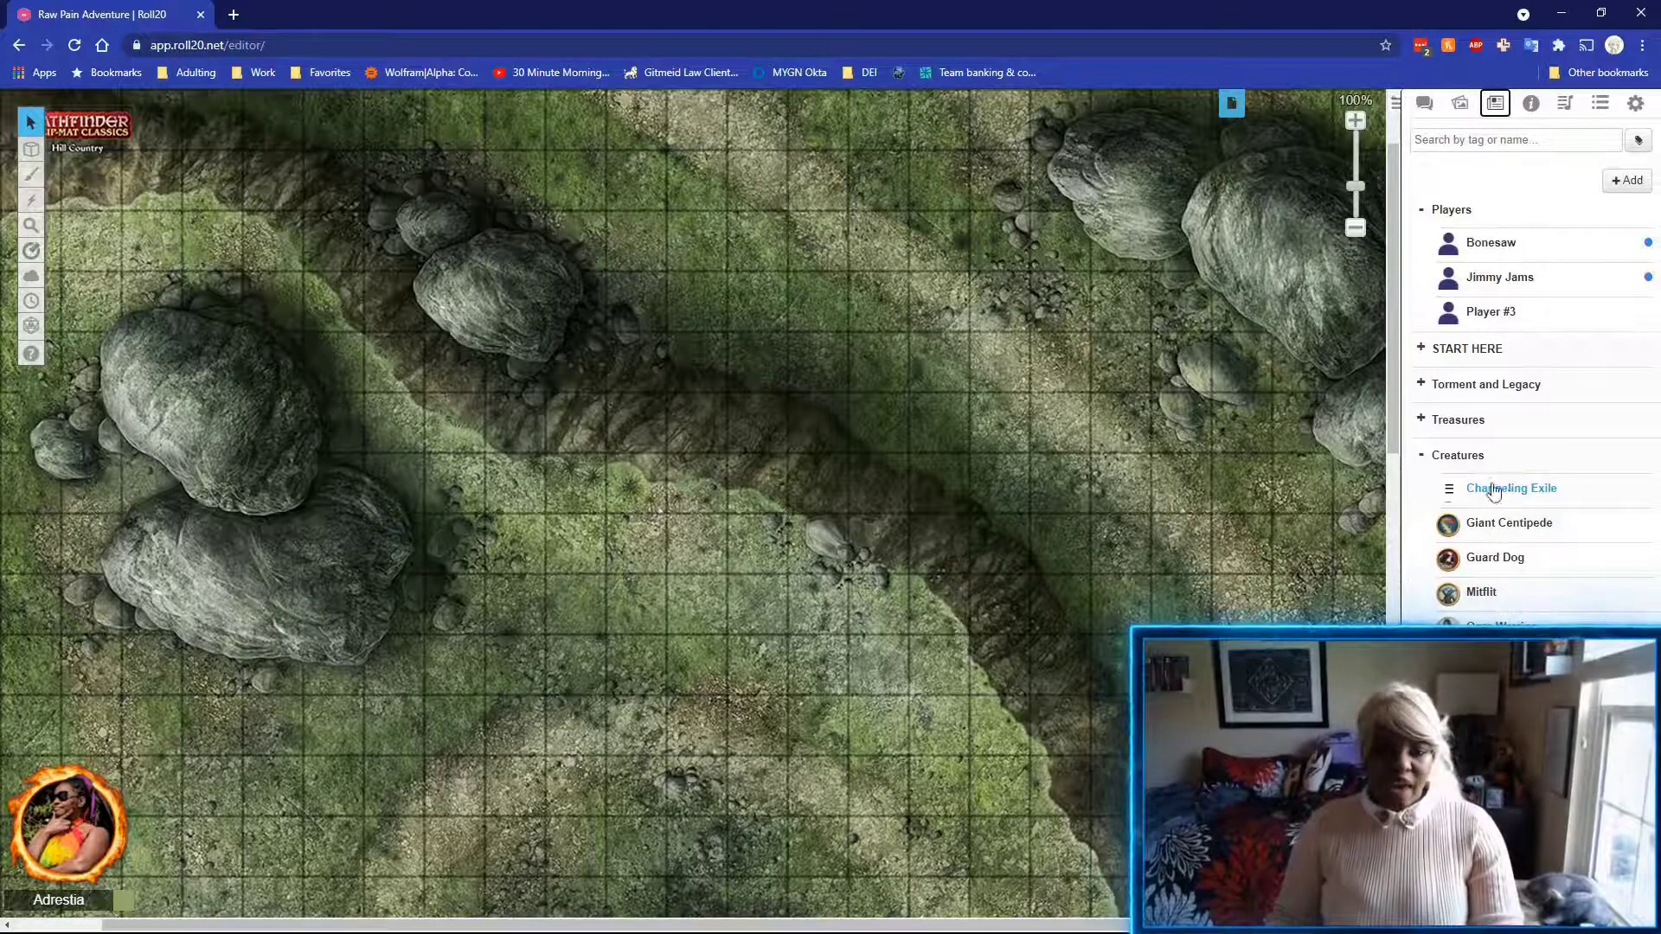
Make the GM Info Overlay the active layer for the hill country map.
click(1356, 228)
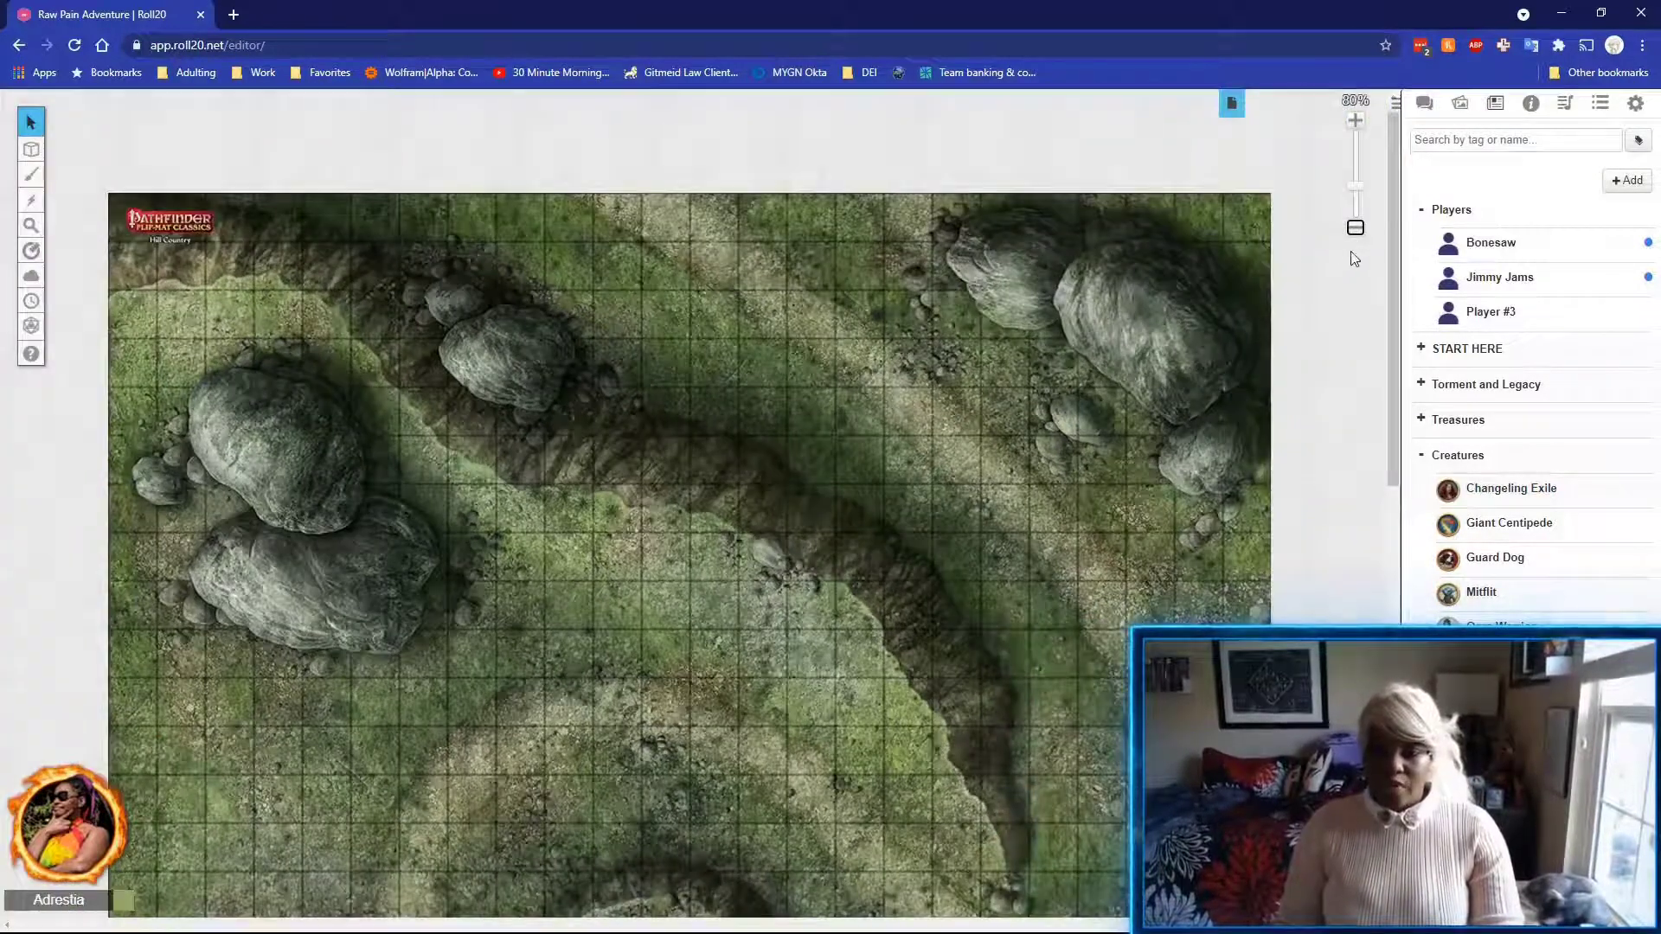
drag(1388, 205, 1382, 351)
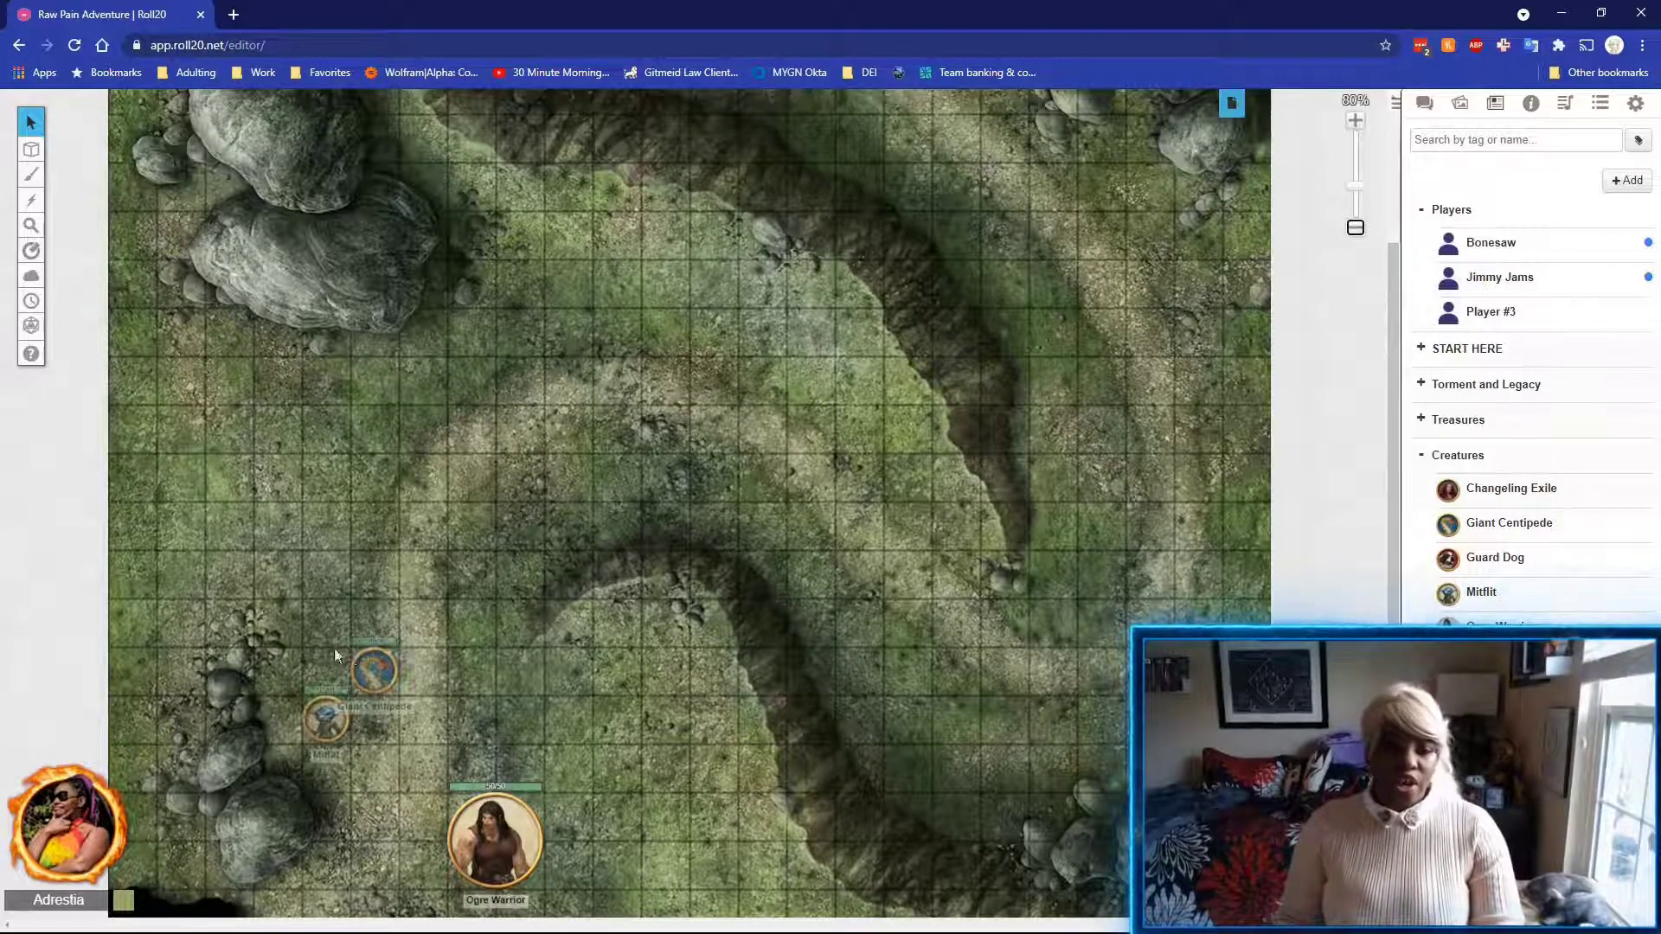
mouse_move(31, 151)
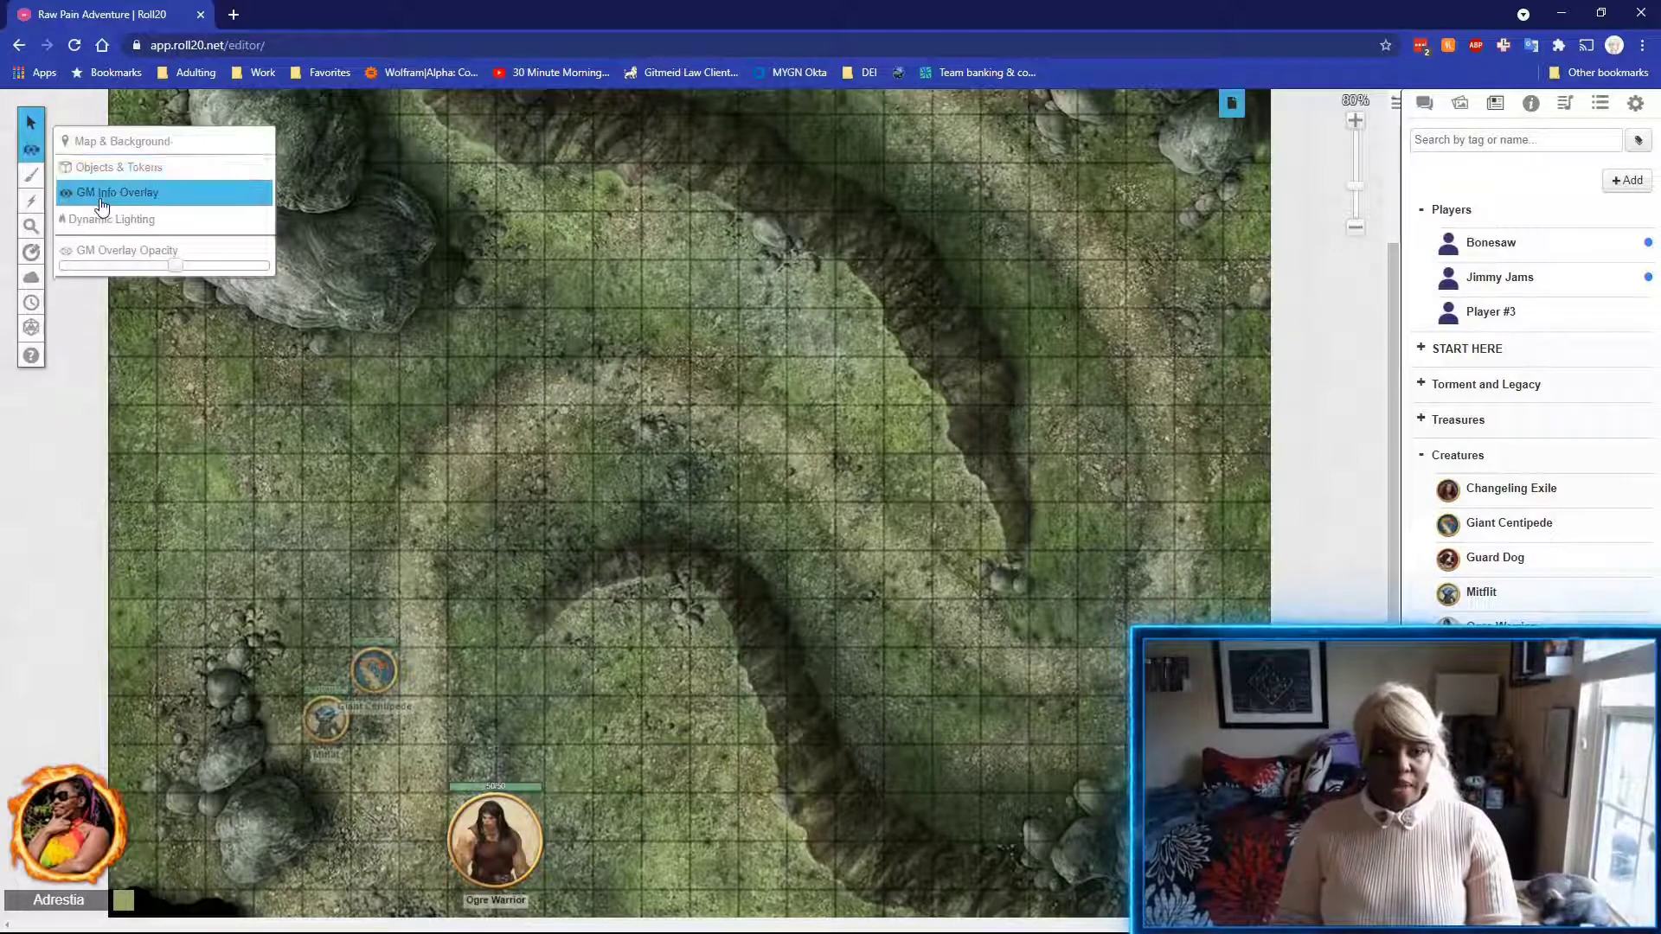
click(112, 192)
Move the Giant Centipede token to the Token Layer and make Objects & Tokens the active layer again.
click(373, 670)
click(320, 711)
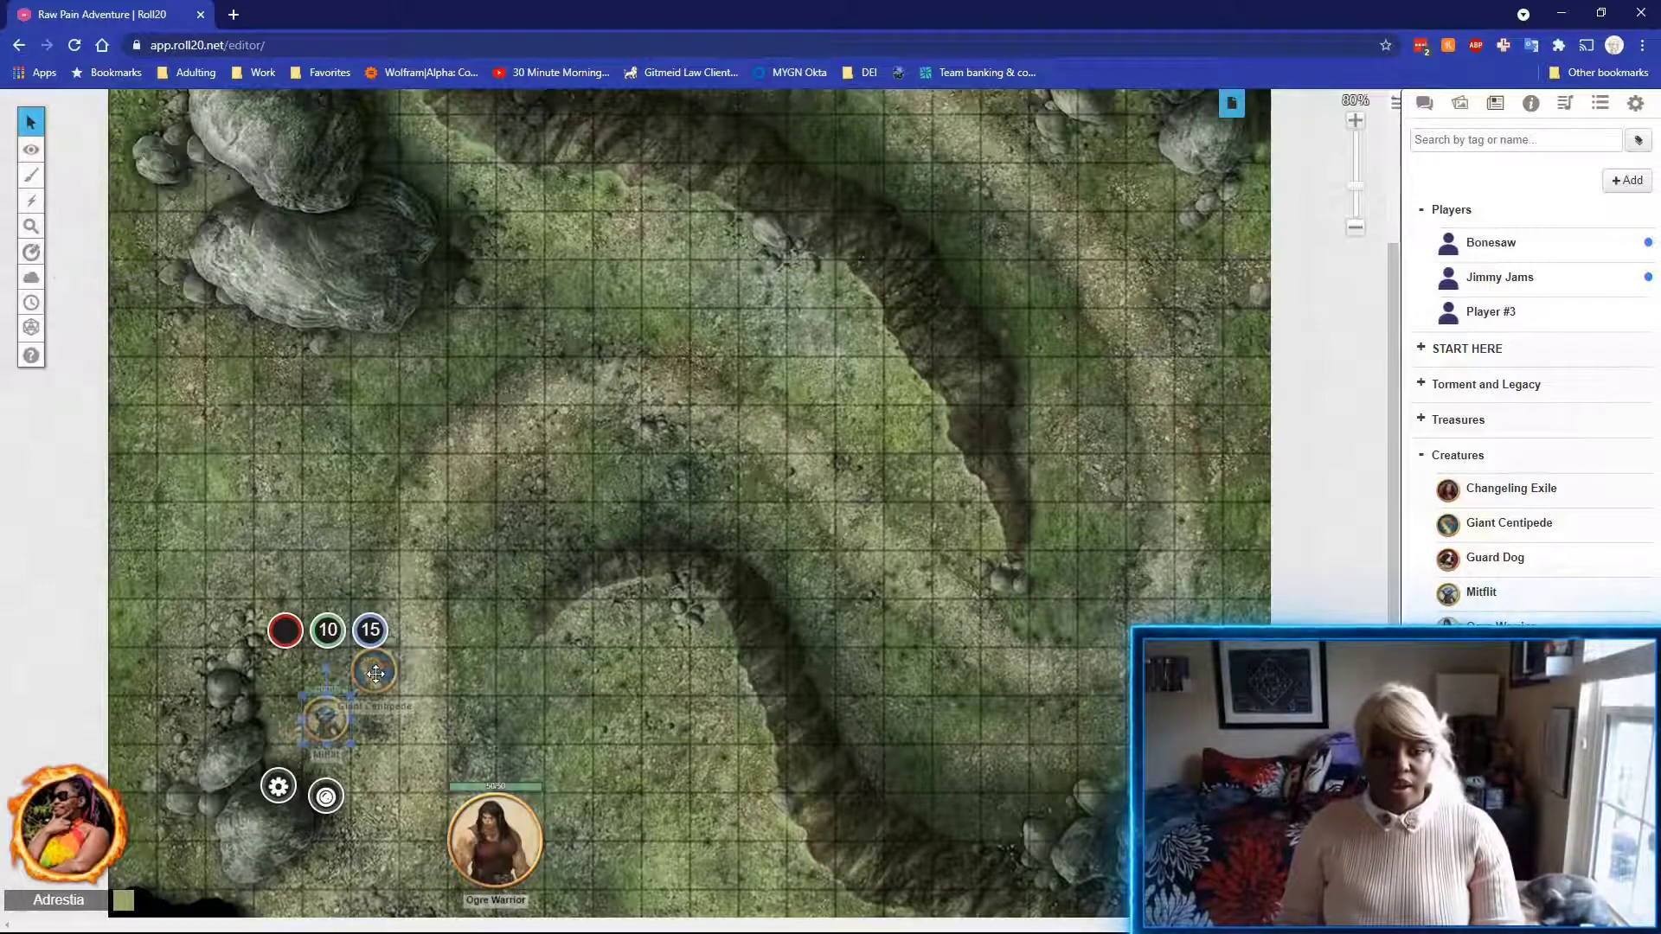
right_click(375, 674)
mouse_move(448, 673)
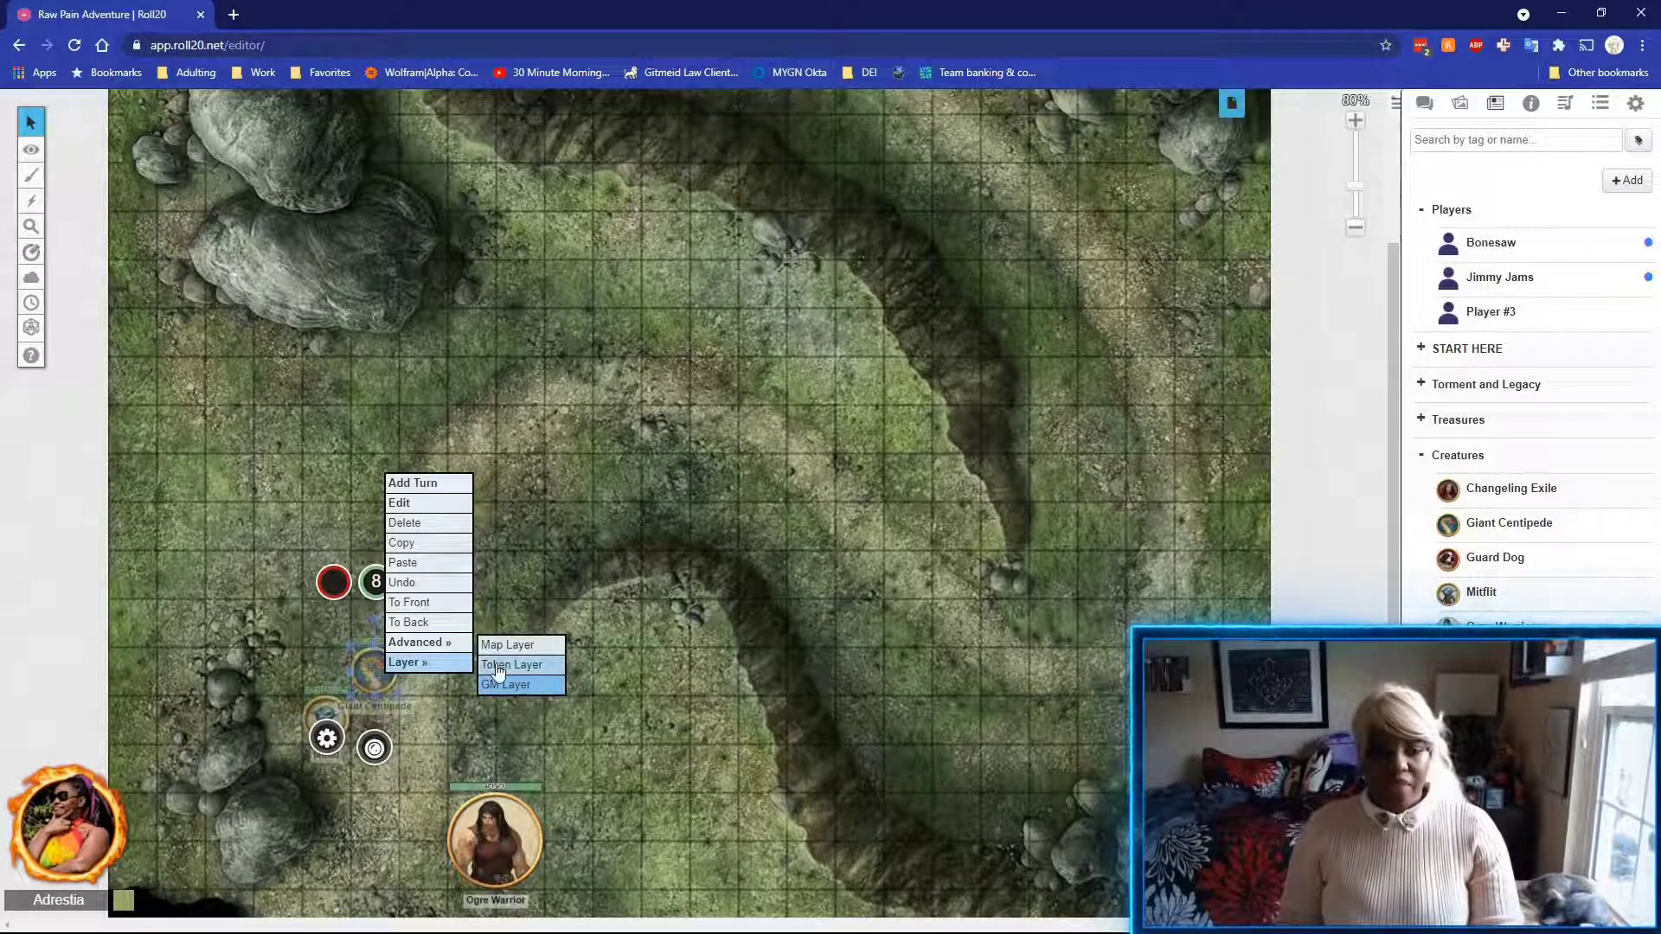
click(510, 665)
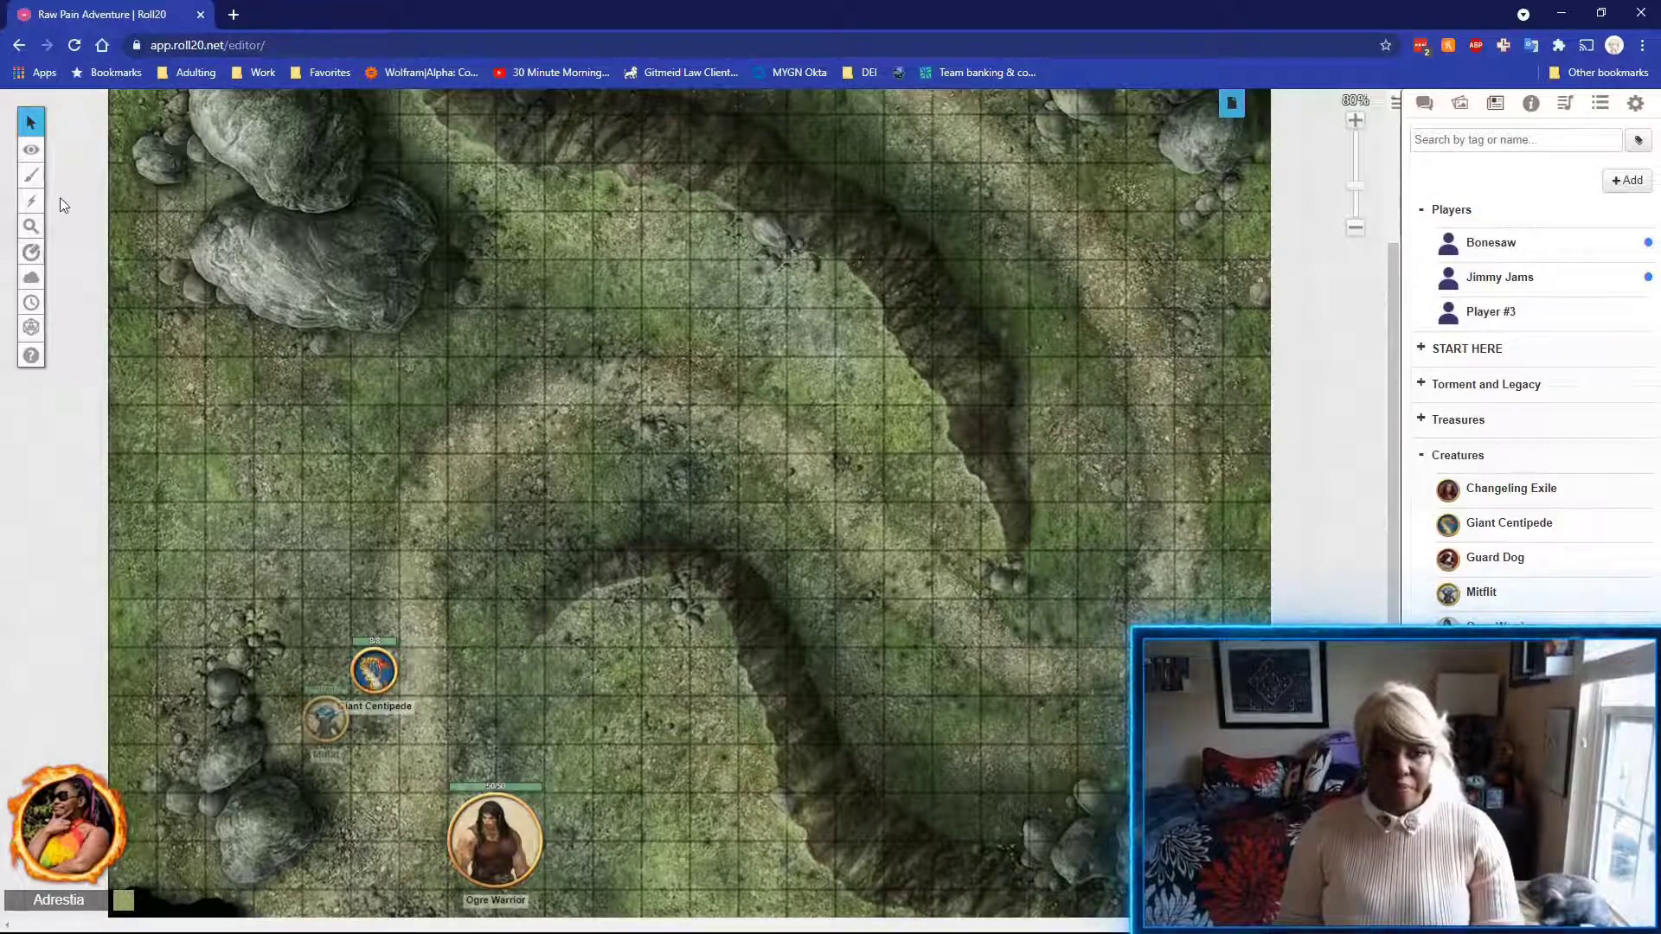
mouse_move(31, 150)
click(73, 166)
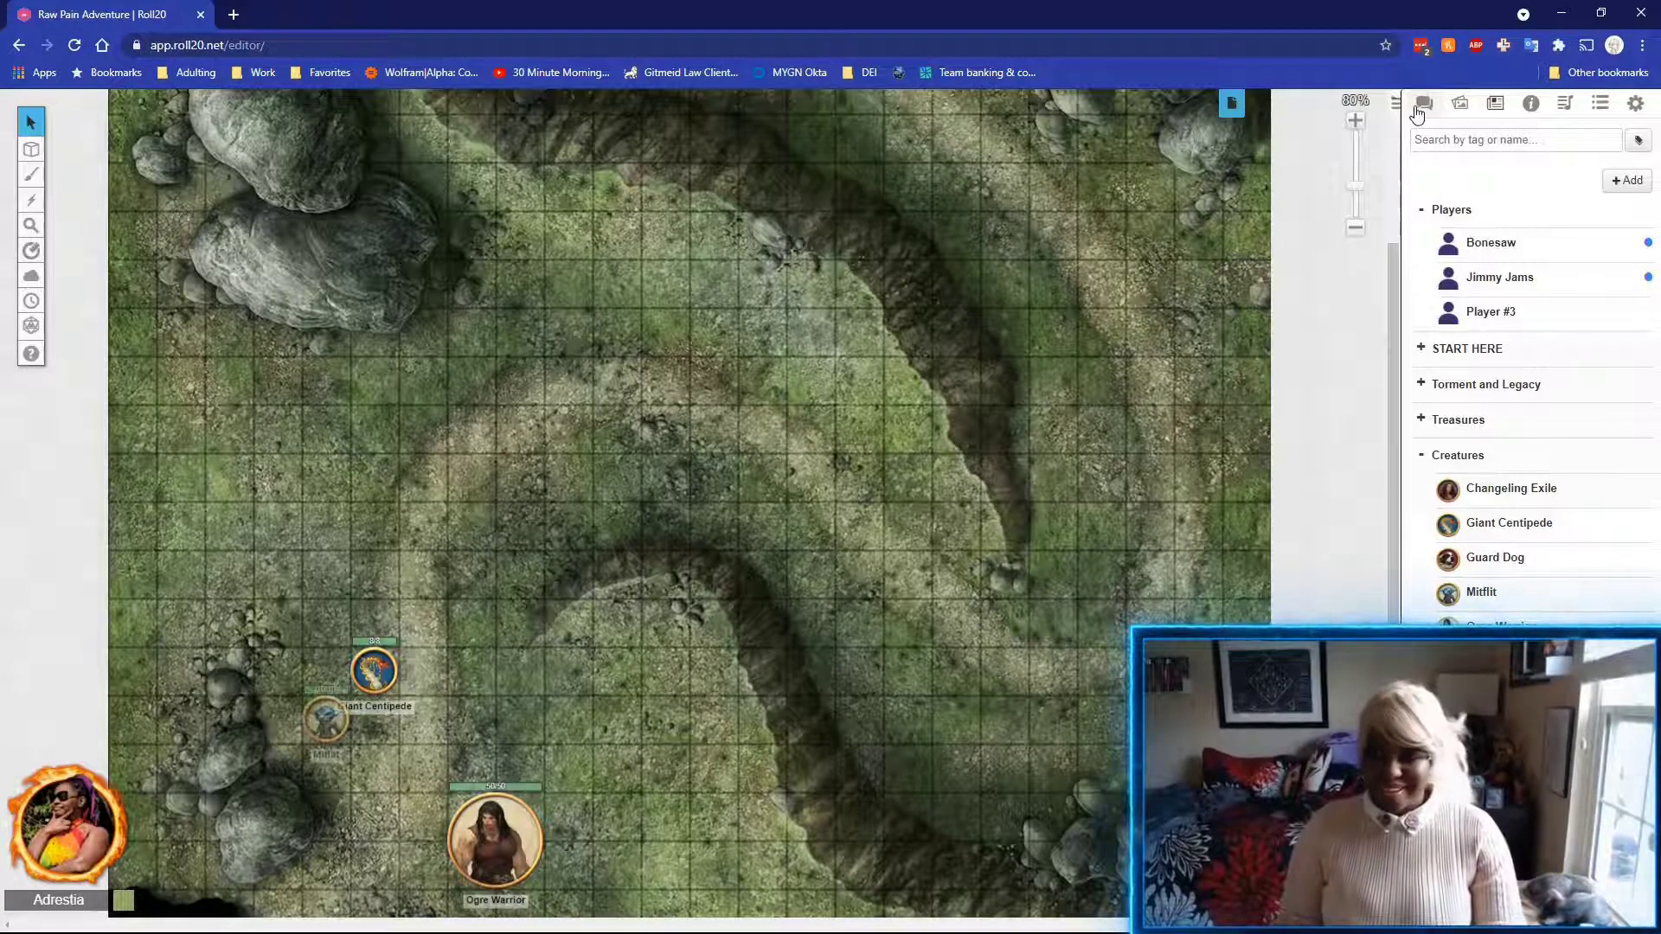
Browse the Free Assets token sets in the art library, including the tokens in 10 - Townsfolk.
click(1462, 104)
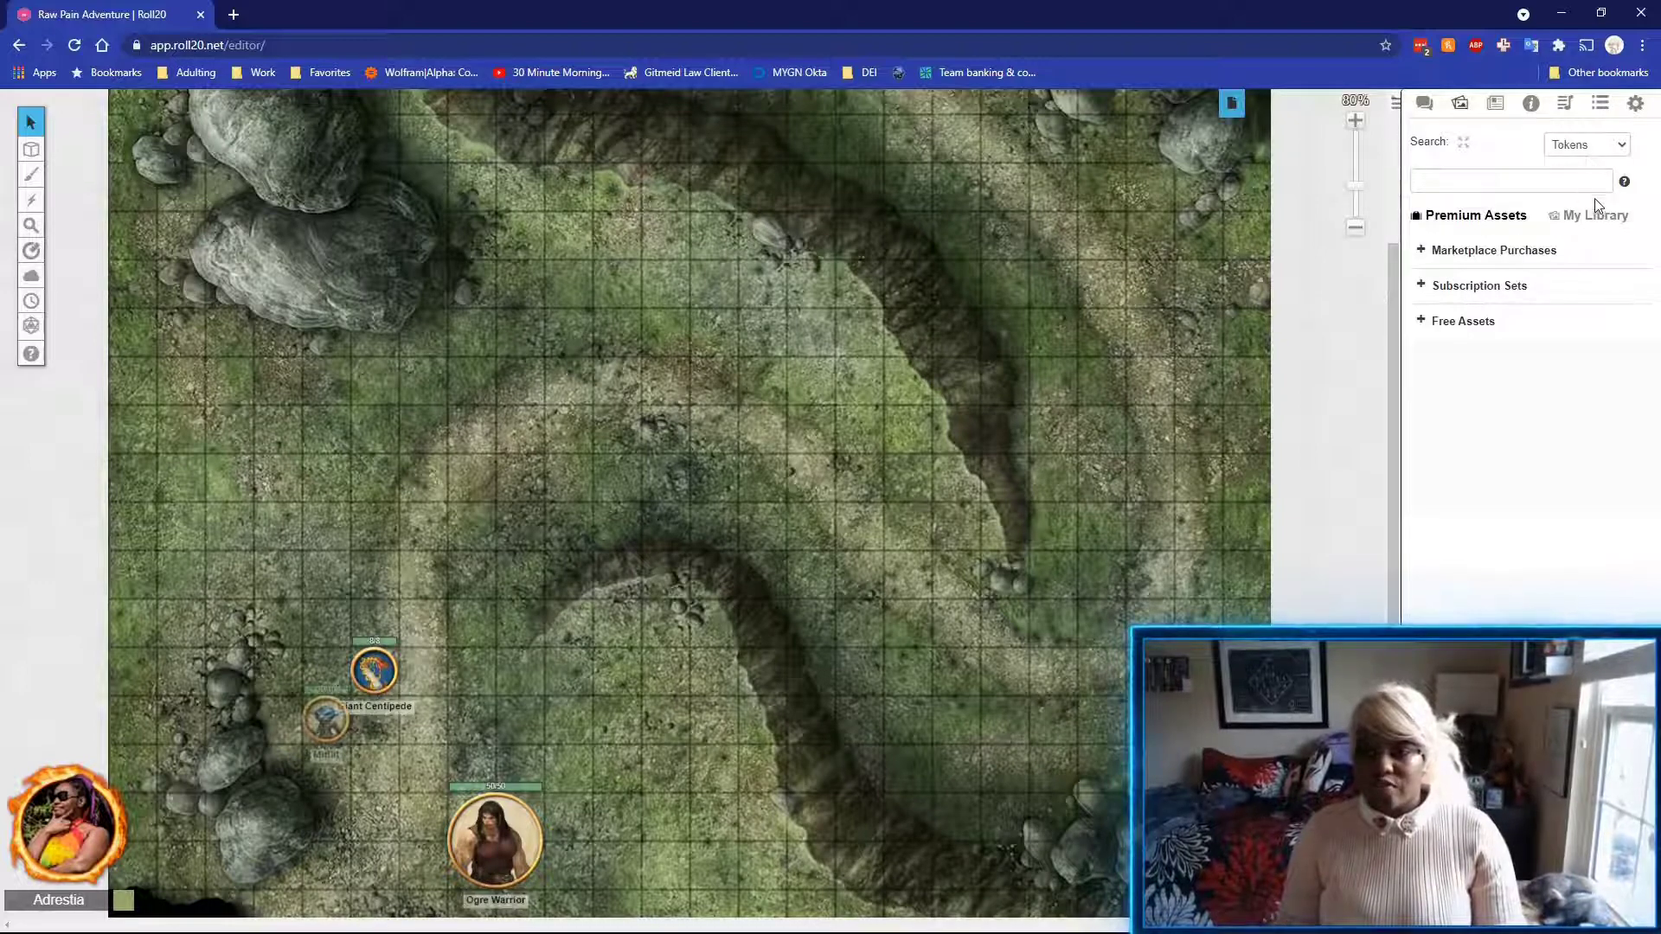
click(1486, 184)
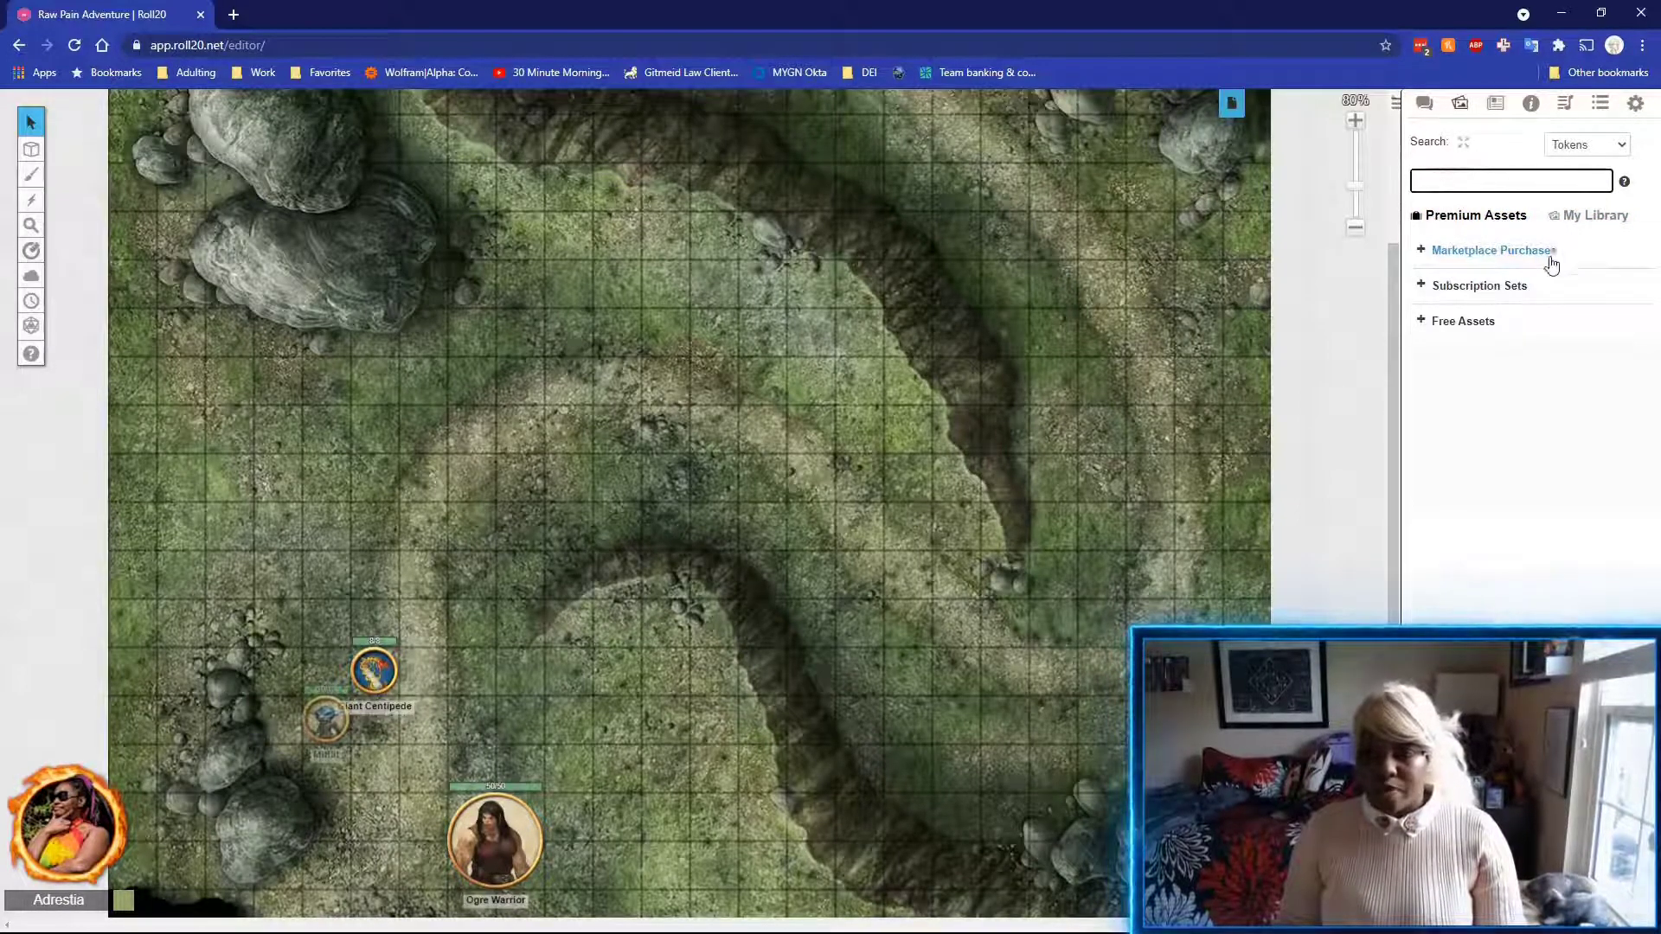
click(1485, 327)
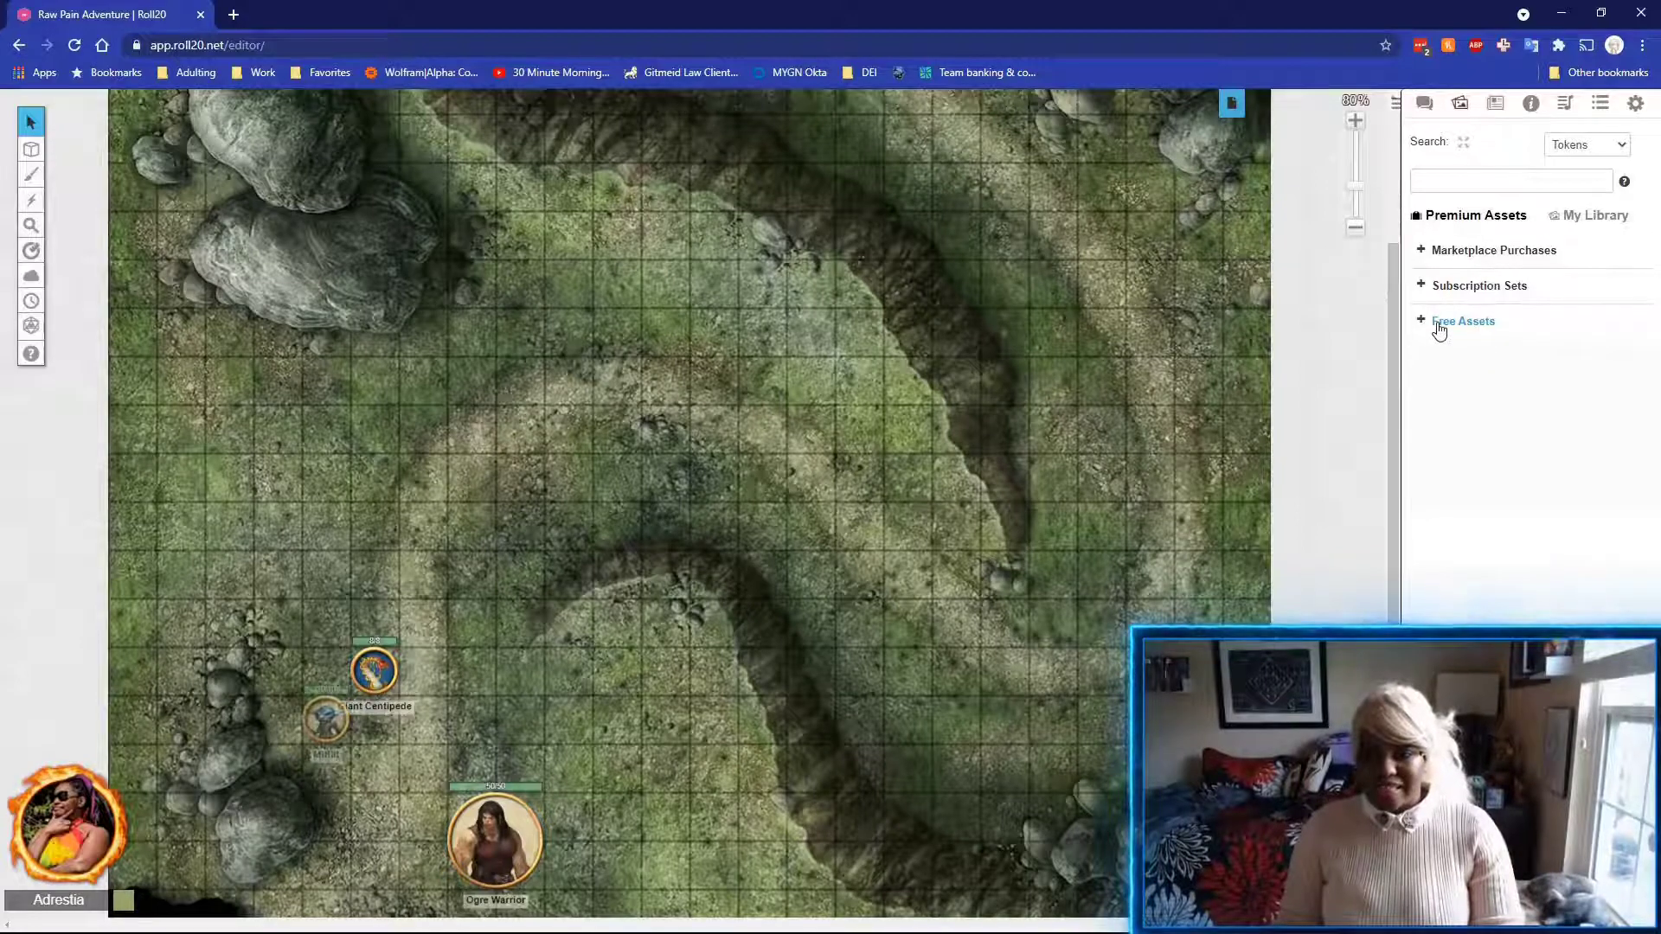
click(1421, 324)
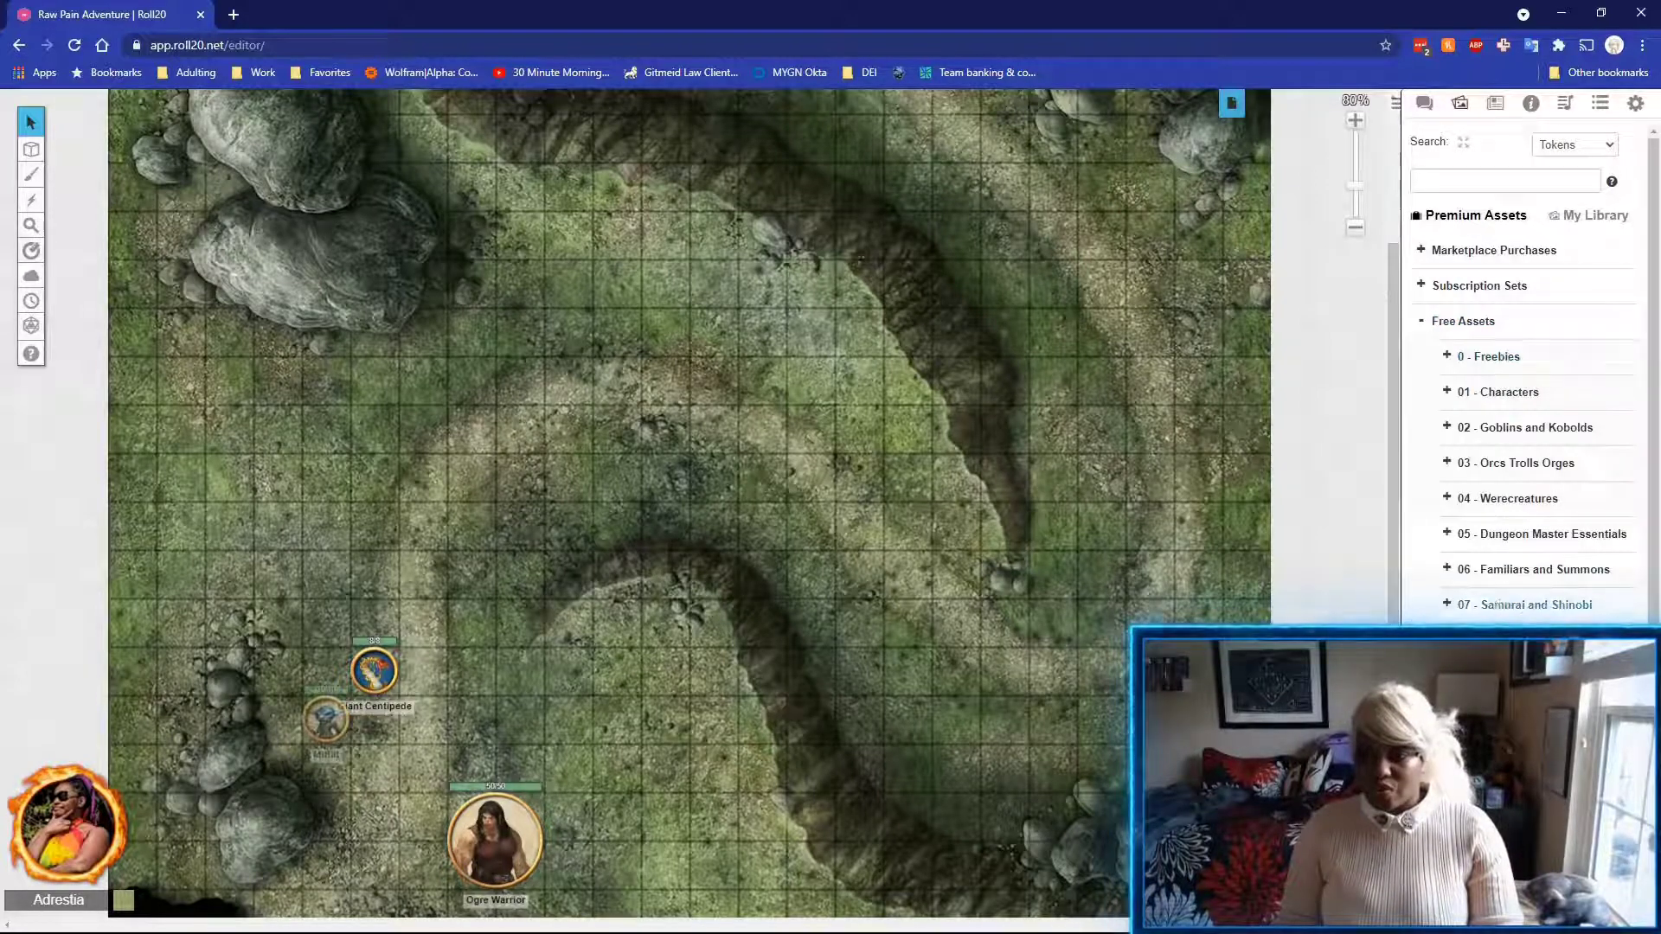
scroll(1483, 567, down, 5)
scroll(1482, 564, up, 5)
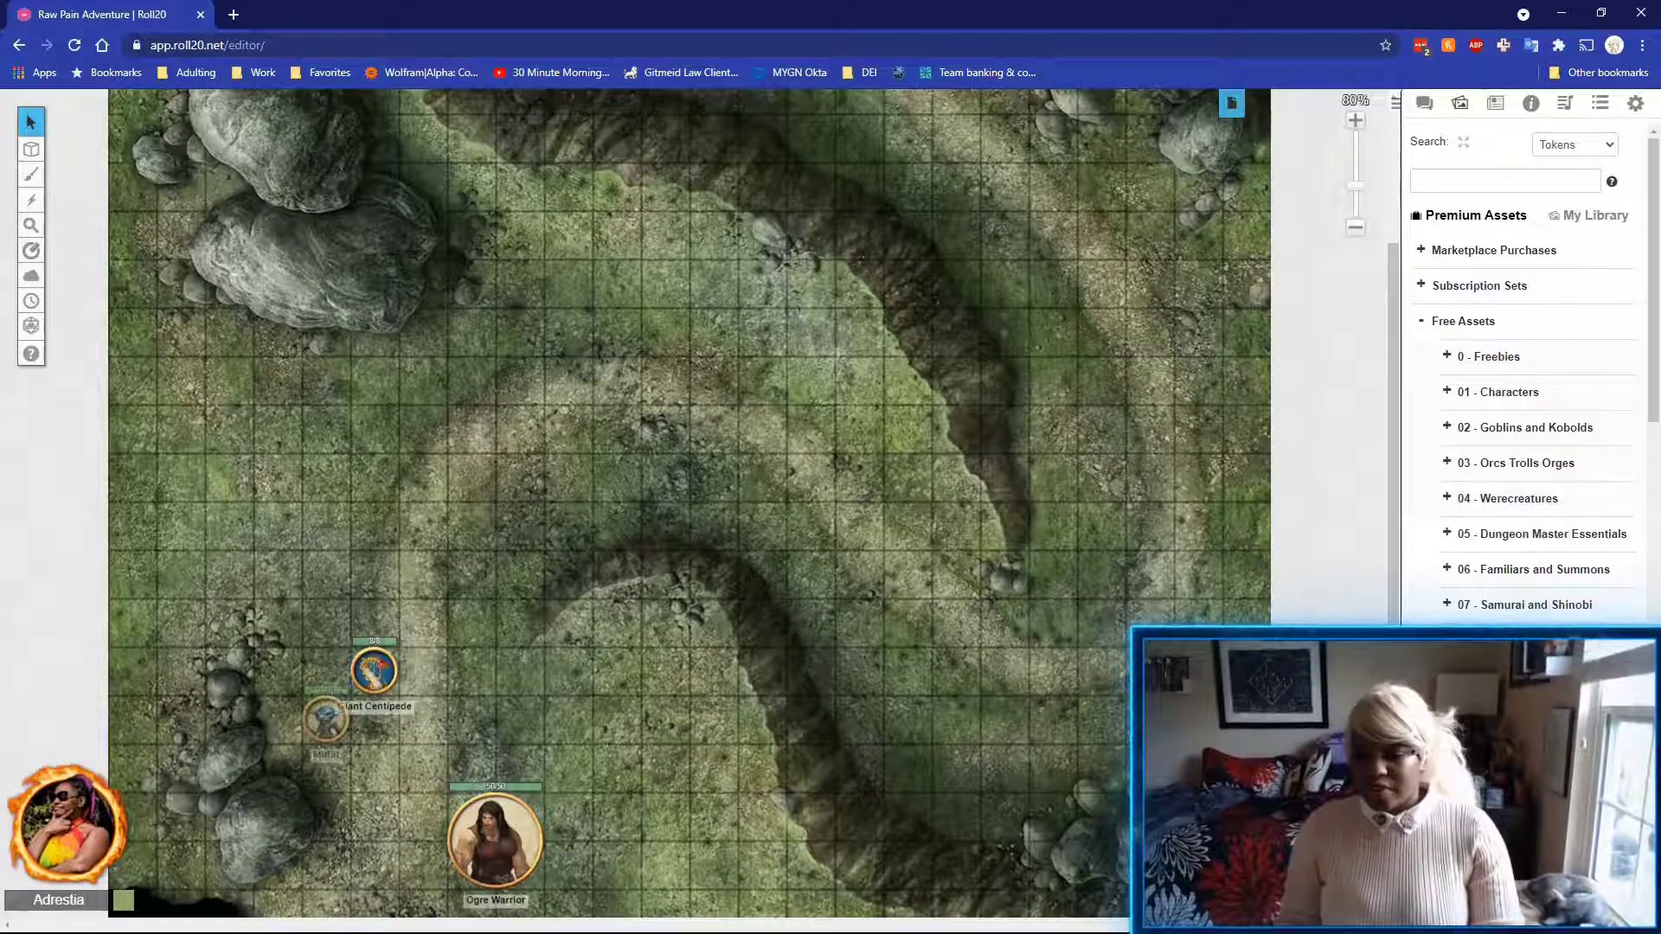
scroll(1523, 363, down, 5)
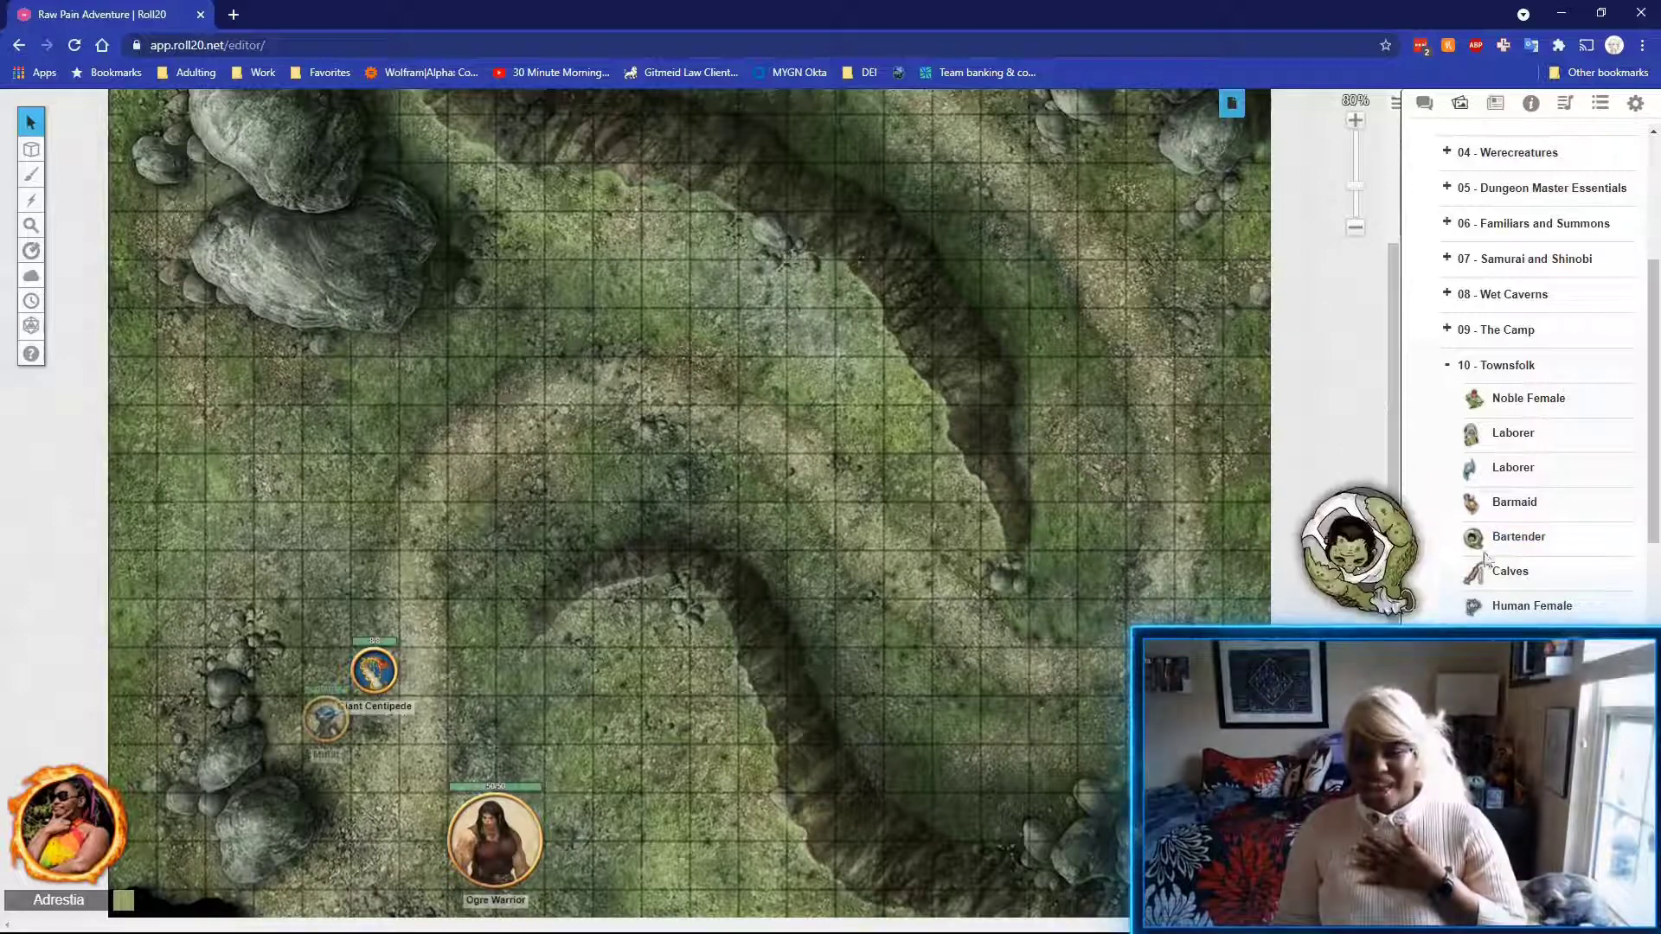
scroll(1539, 363, down, 3)
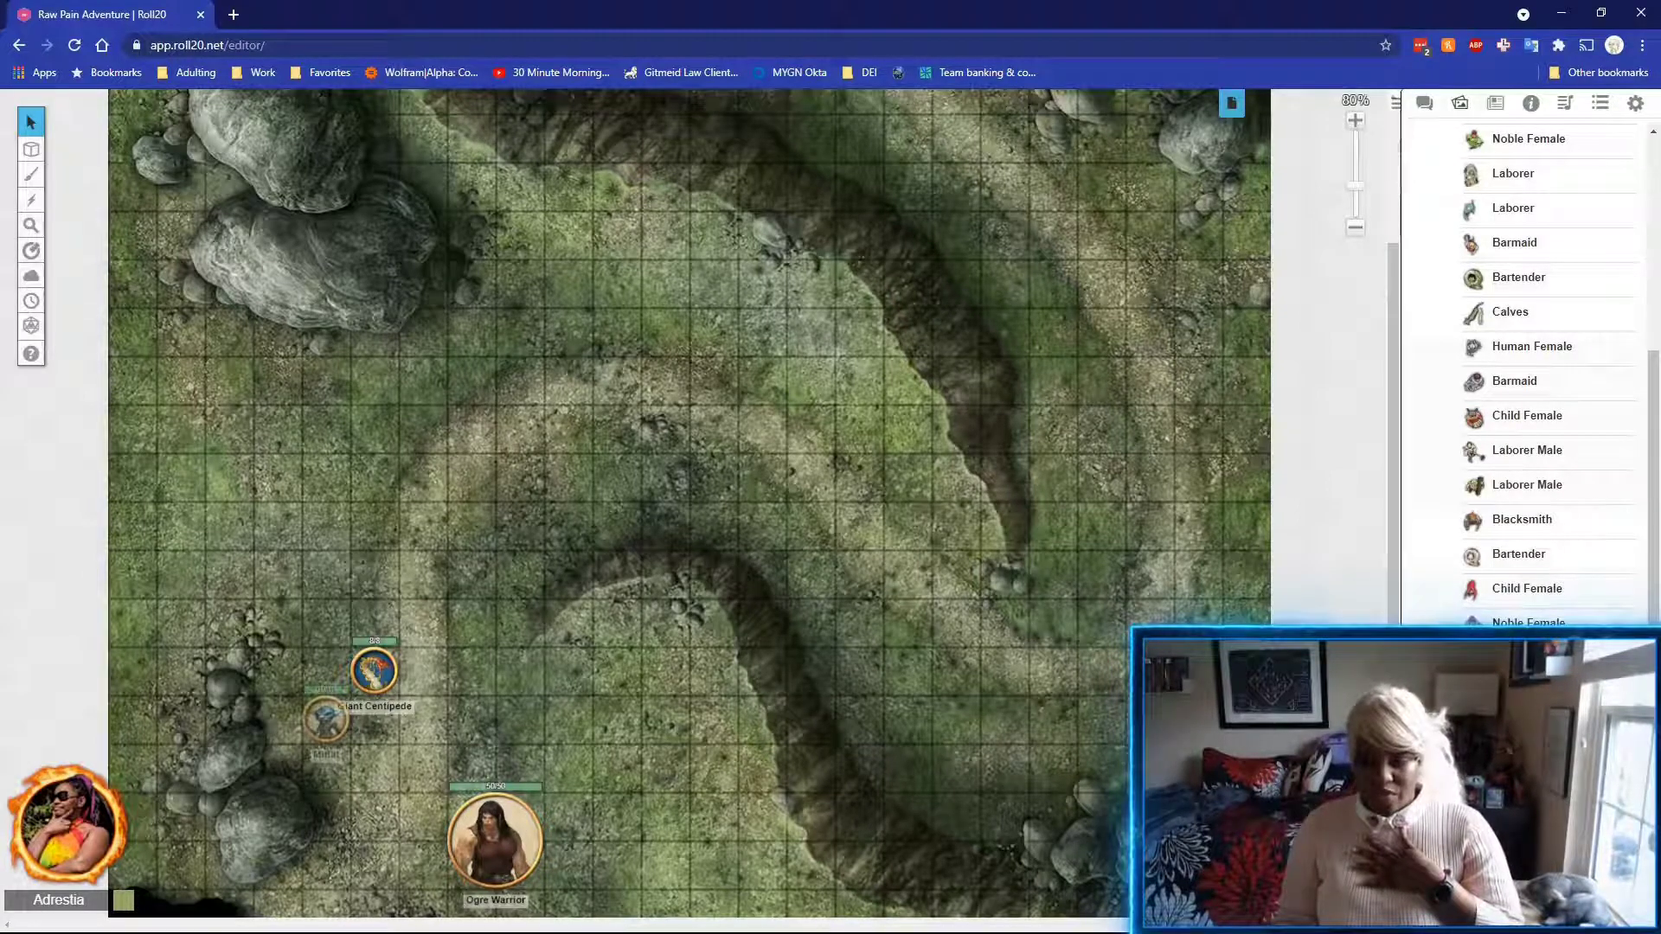
scroll(1540, 363, down, 4)
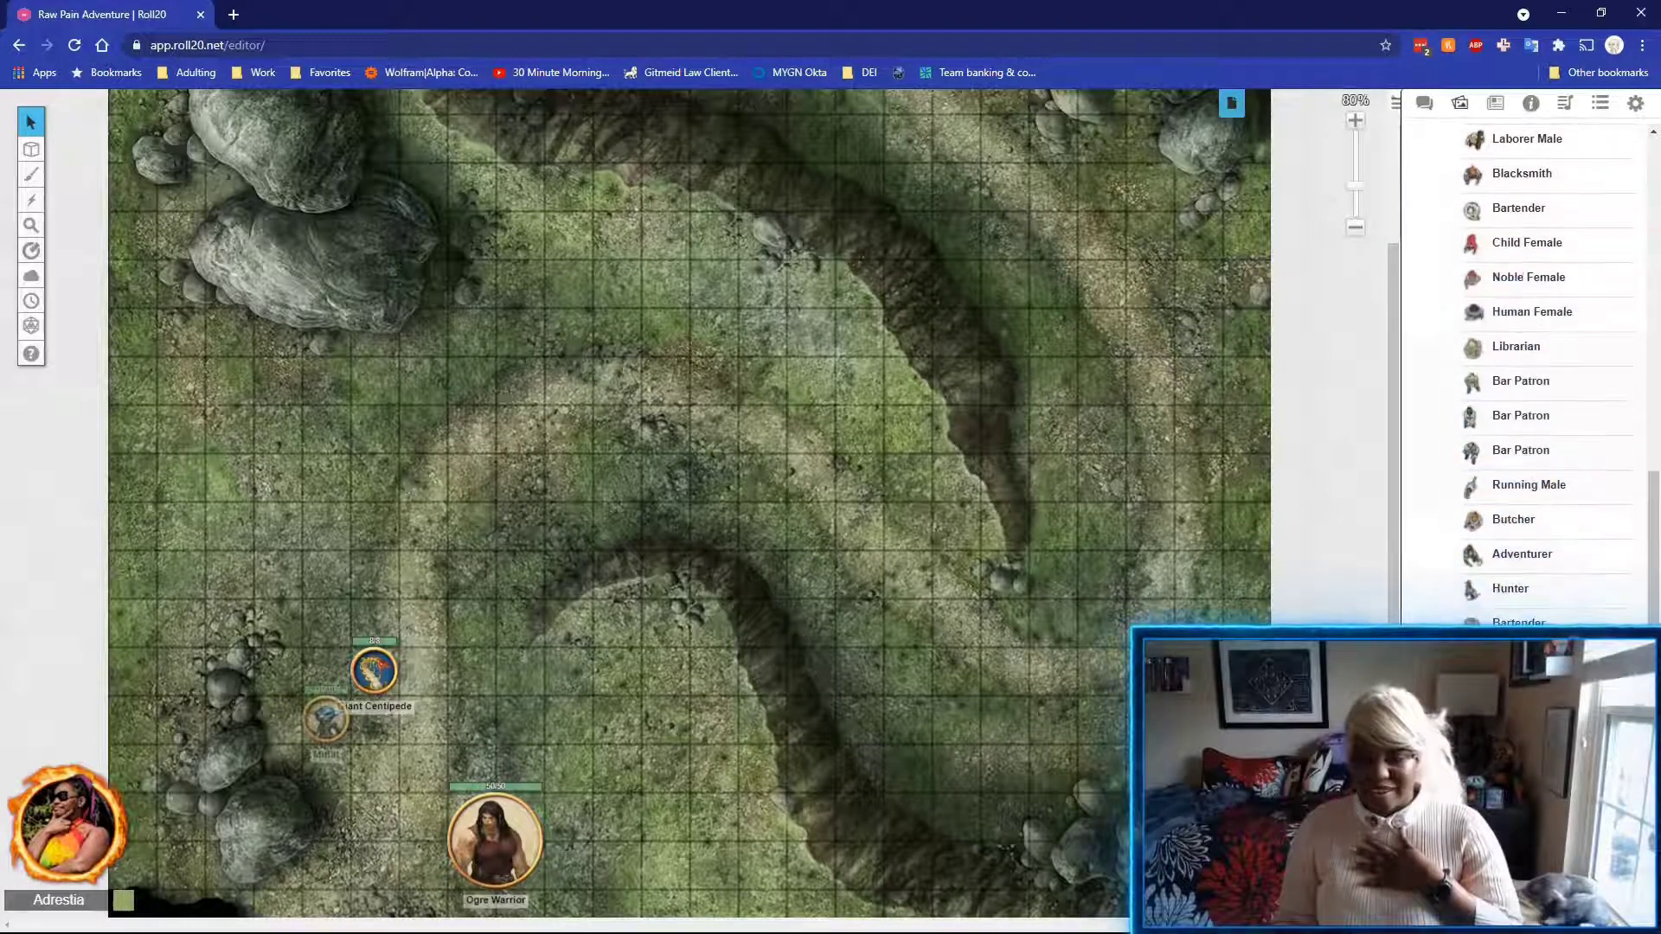
scroll(1540, 364, up, 3)
mouse_move(1518, 546)
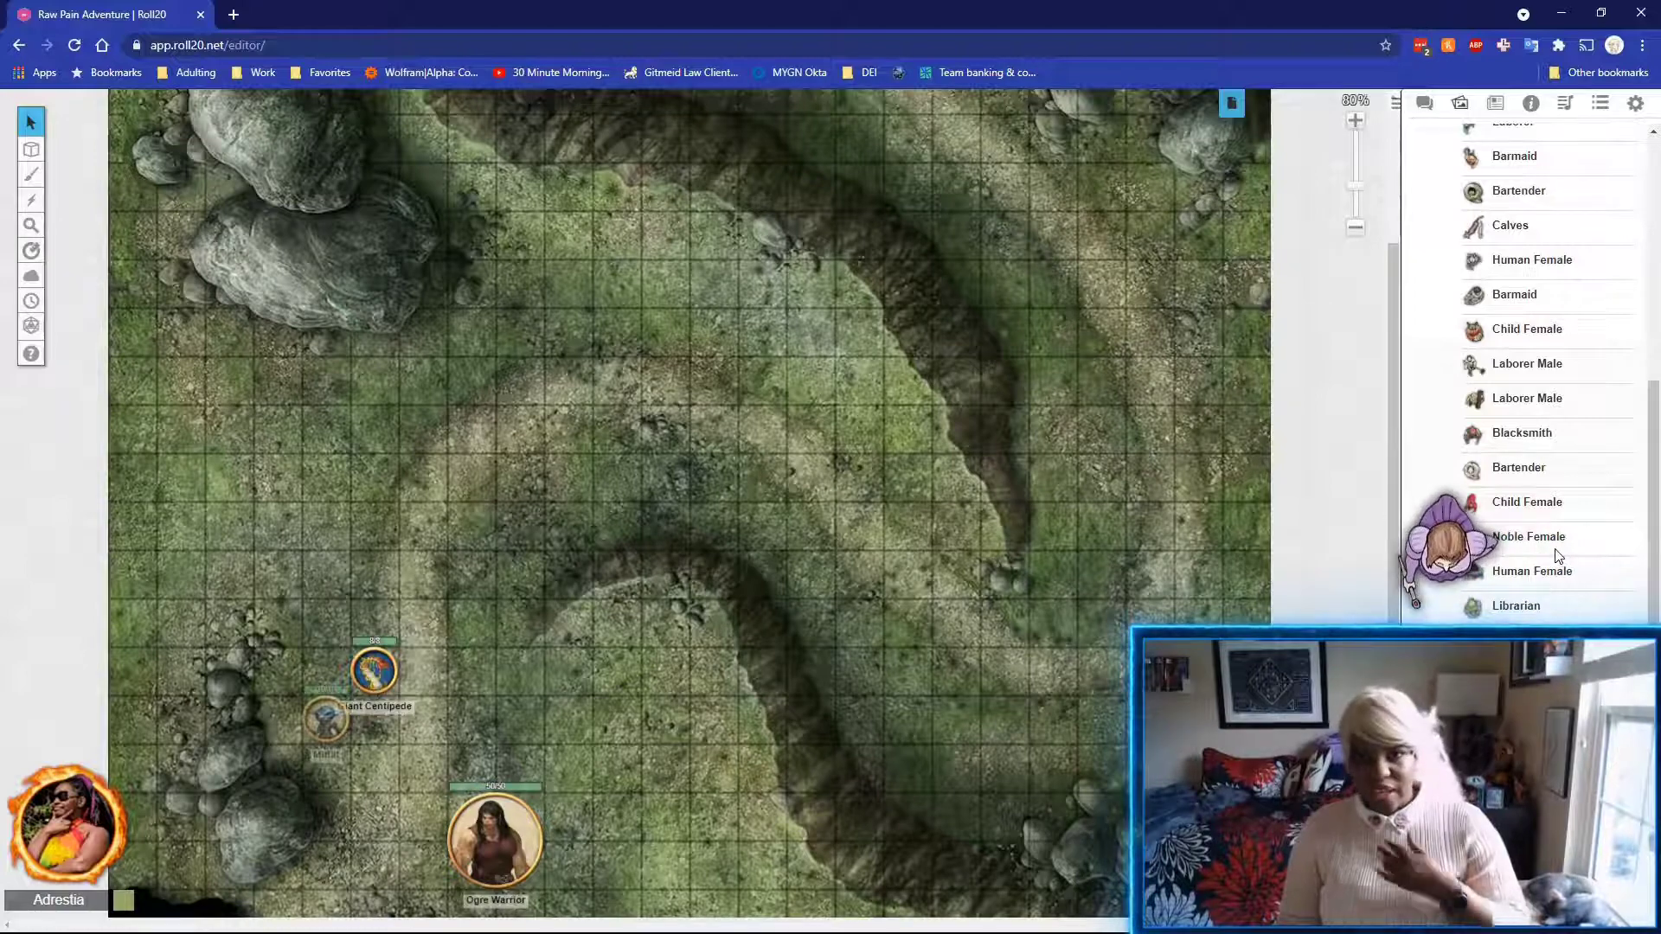
scroll(1557, 556, up, 15)
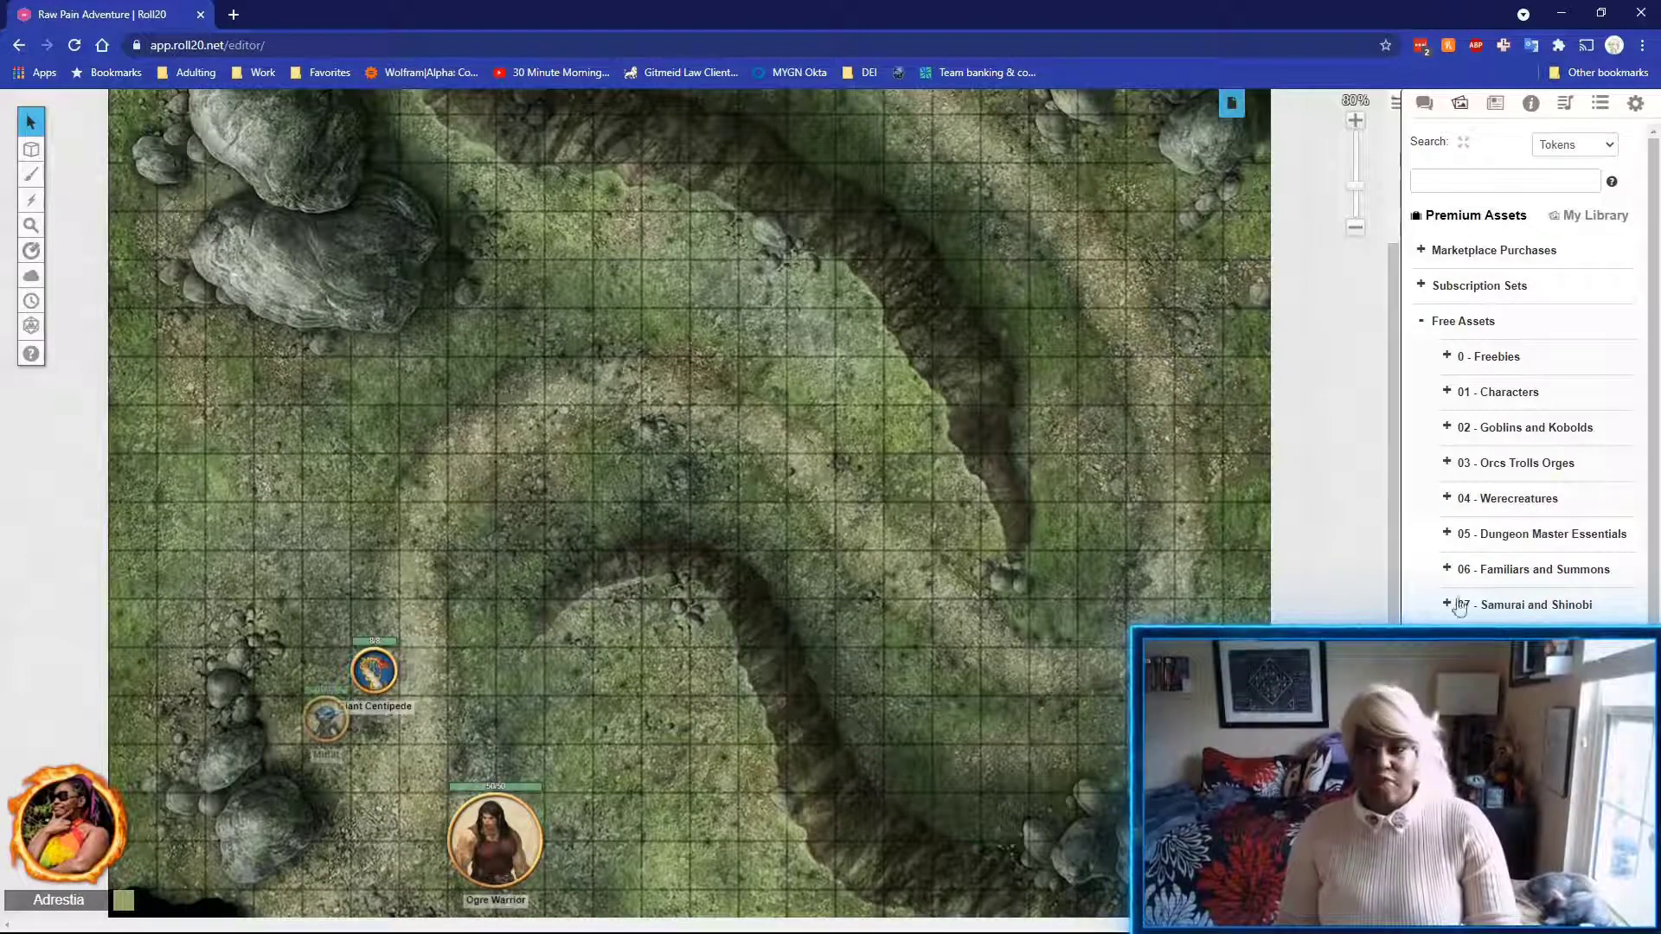
Search the art library for "soldier" tokens and look through the library, marketplace, premium and web results.
click(1488, 183)
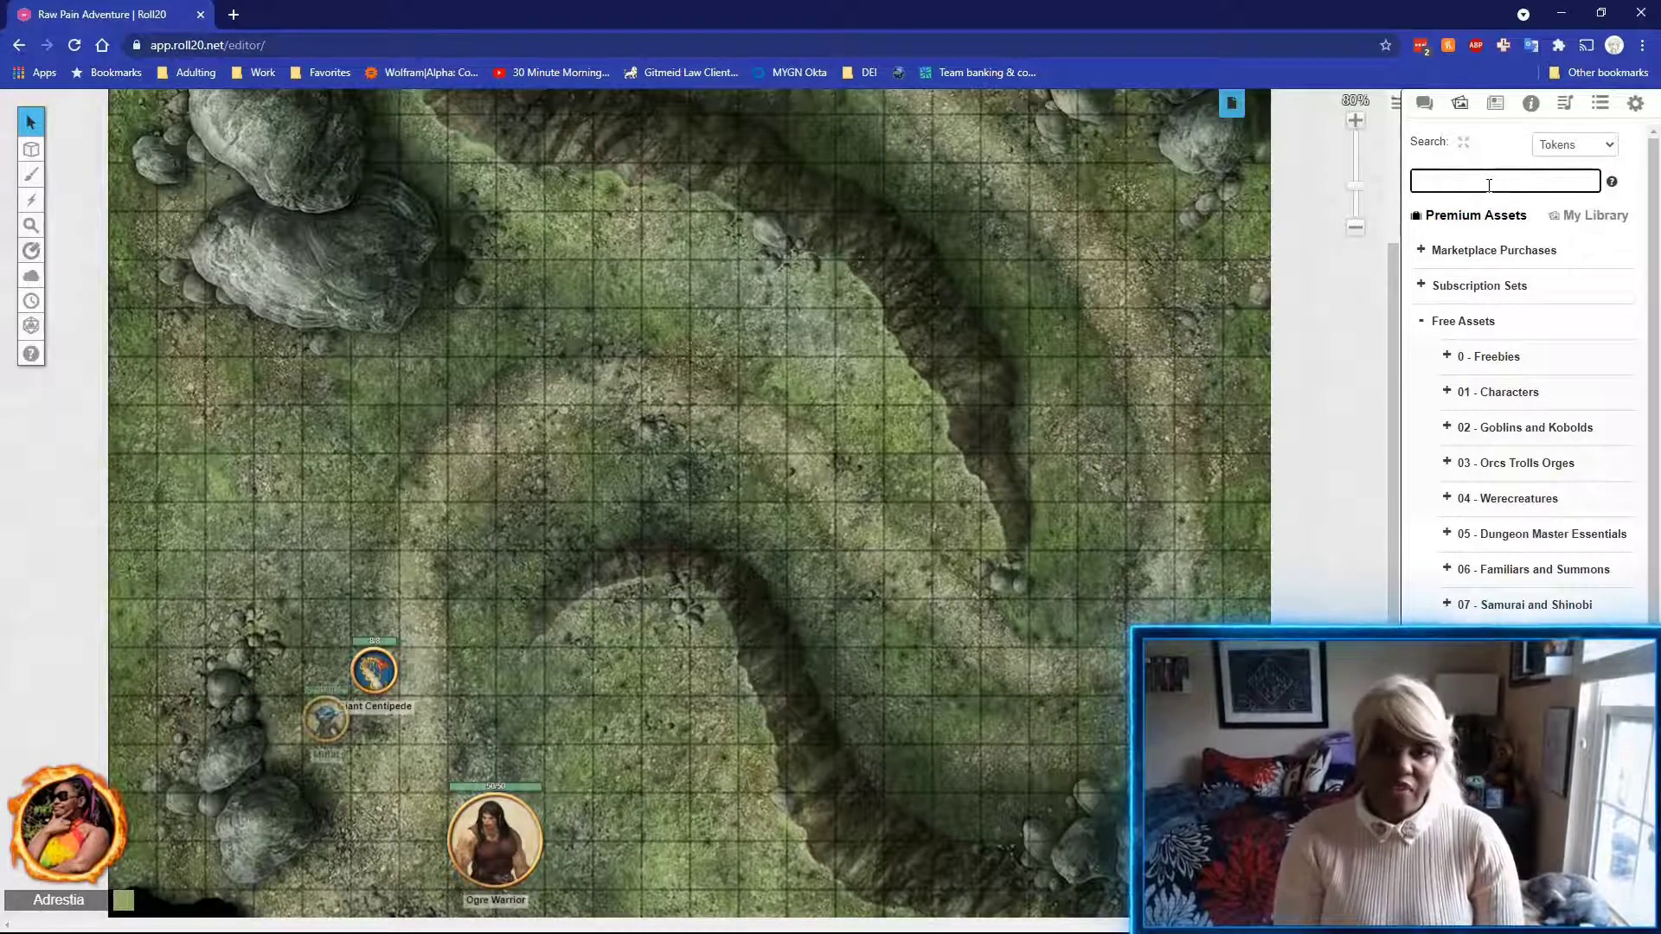
text(s)
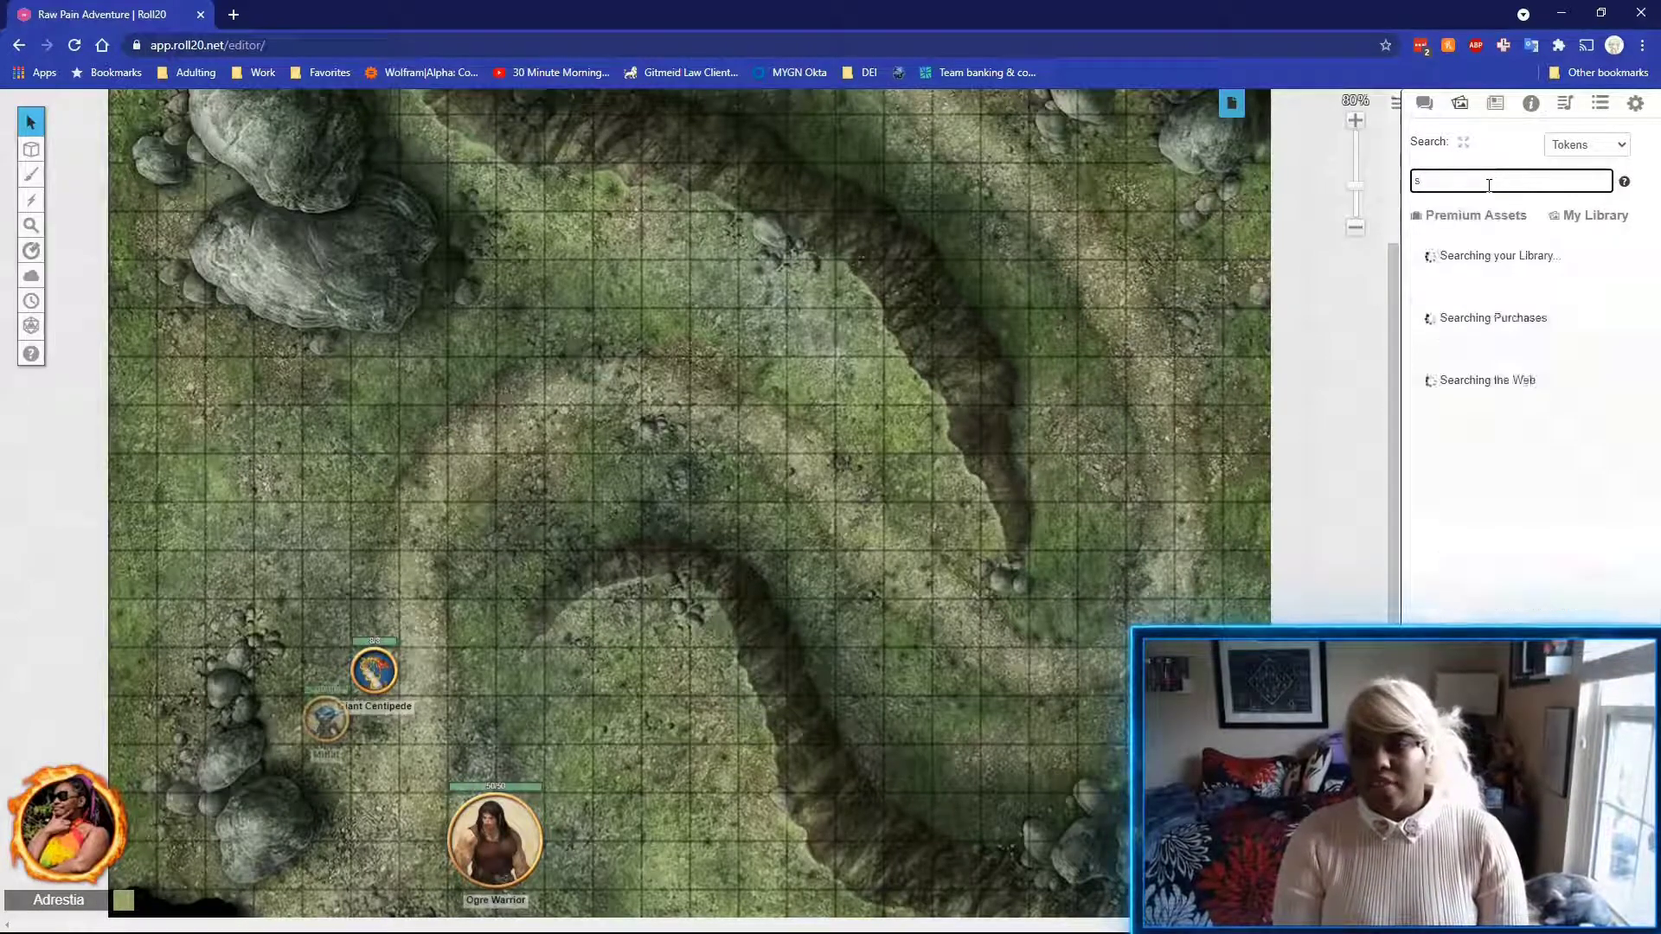
text(oldier)
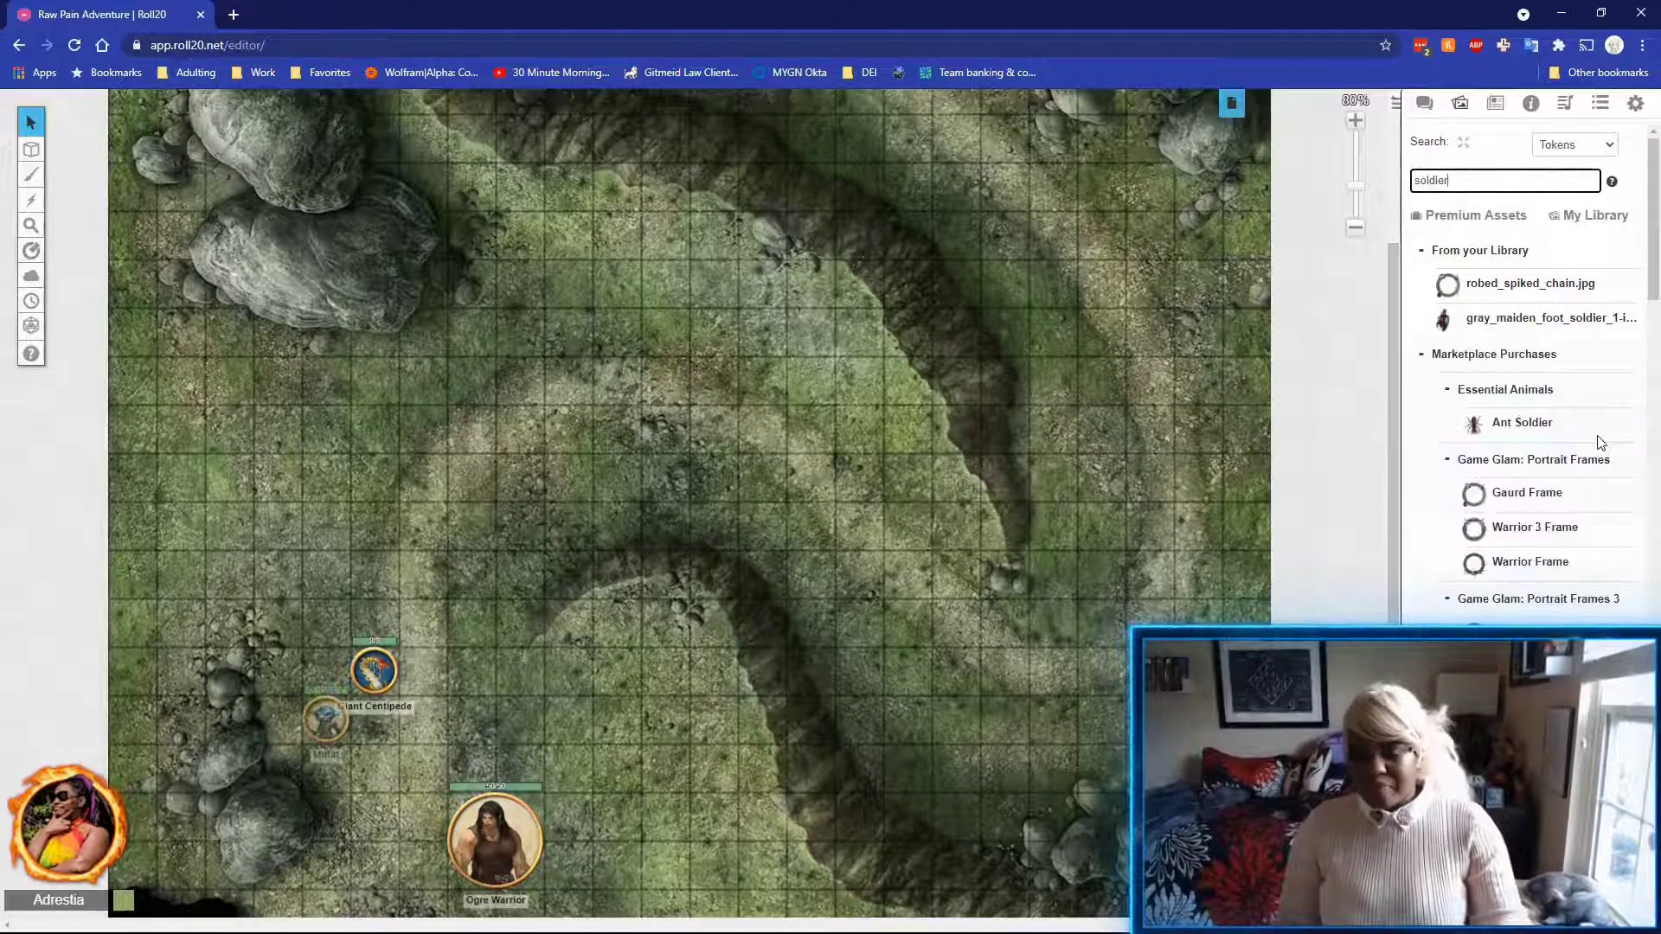
scroll(1484, 416, down, 5)
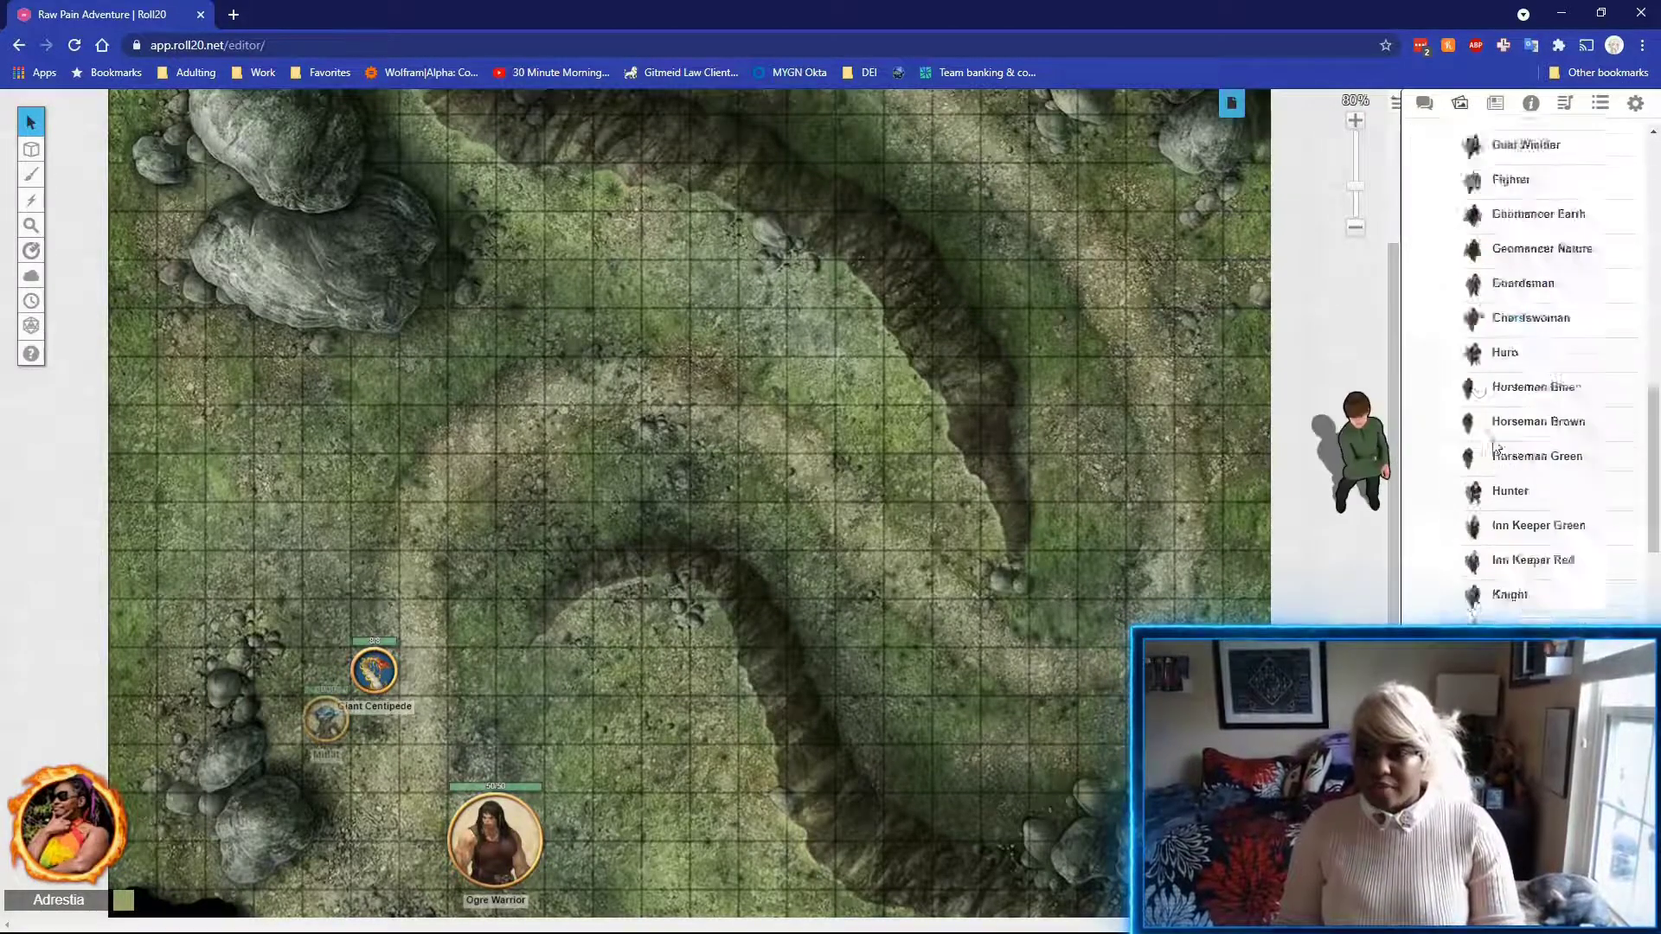
scroll(1493, 447, down, 8)
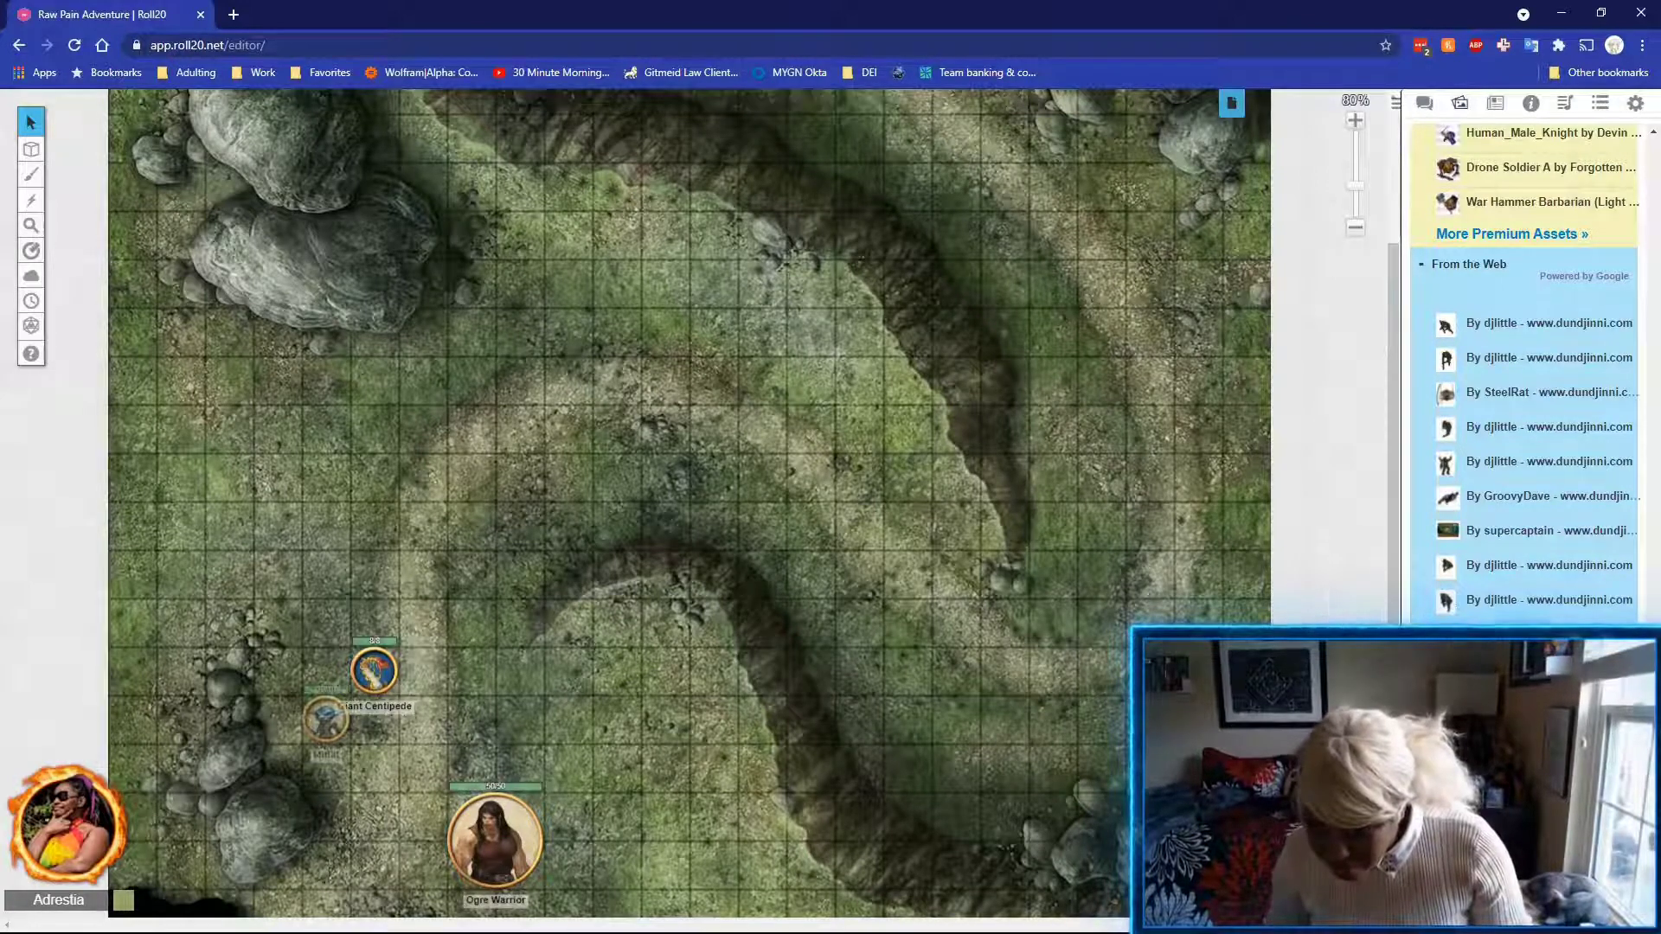
scroll(1527, 372, down, 3)
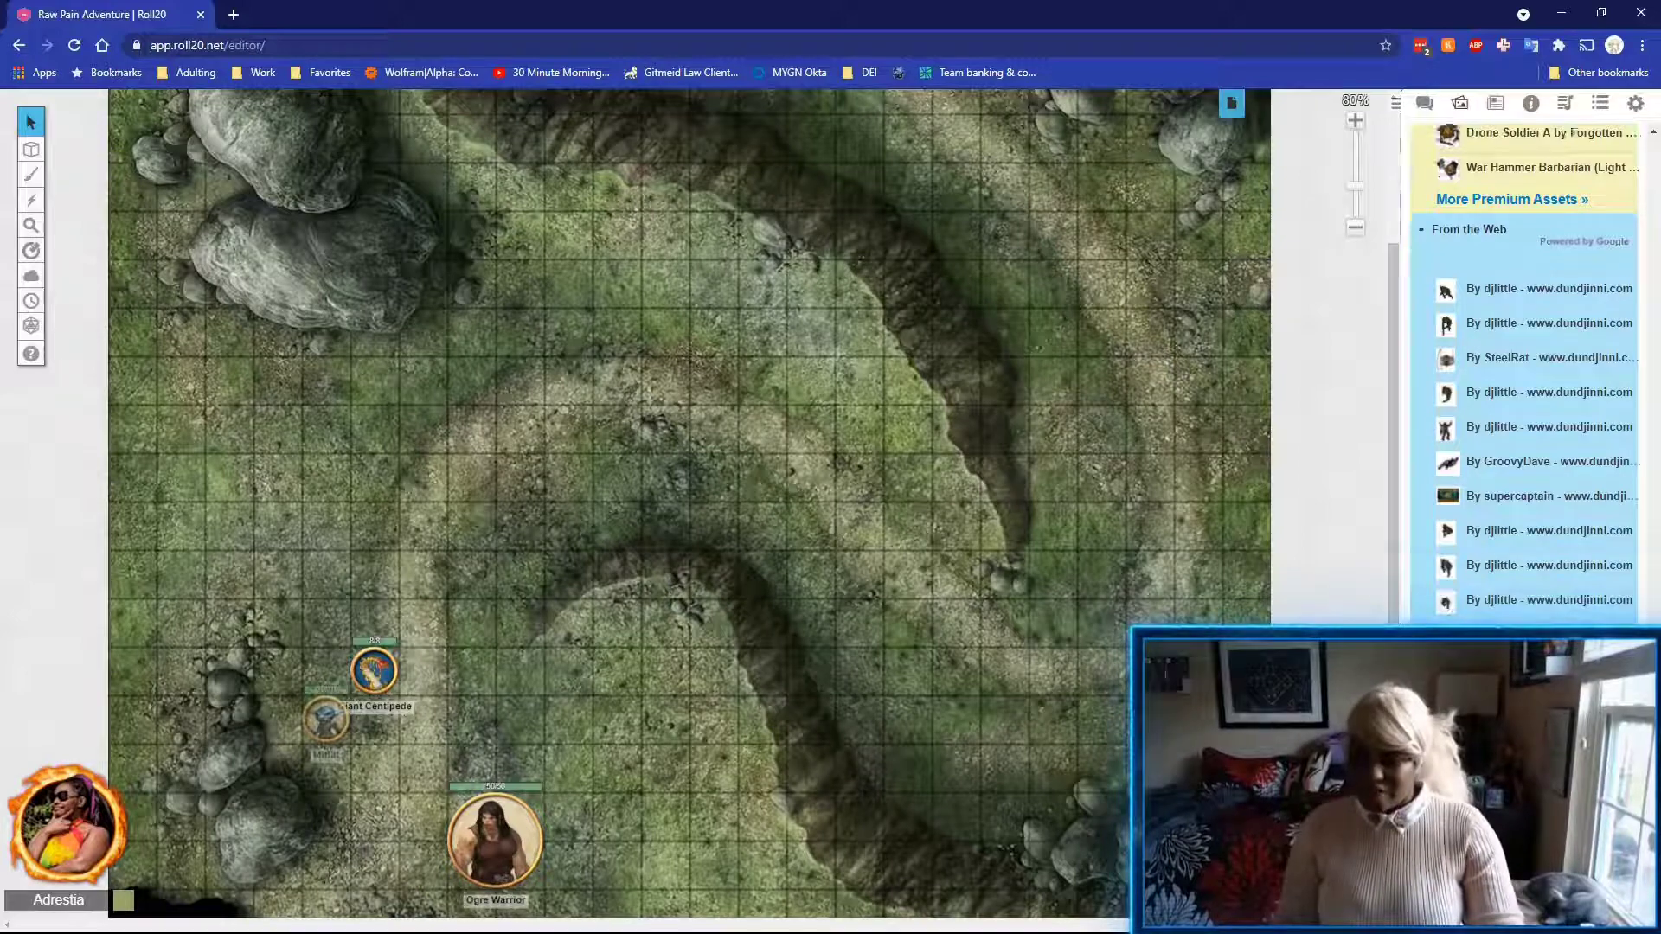
scroll(1526, 372, down, 3)
scroll(1527, 372, up, 11)
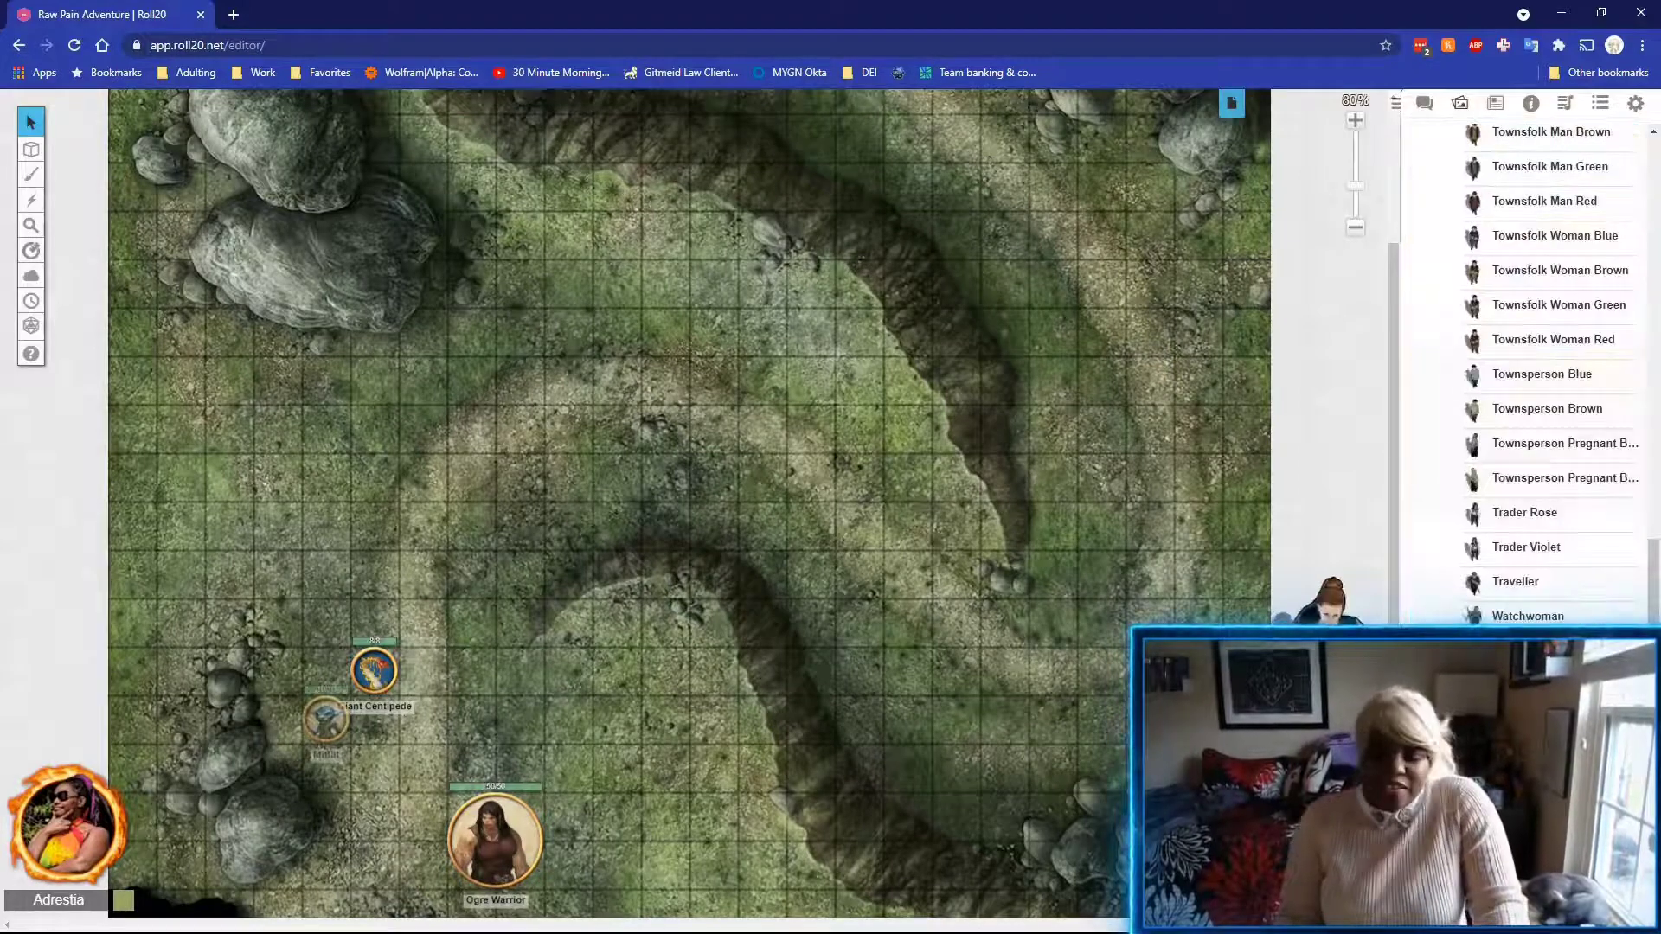
scroll(1436, 285, up, 15)
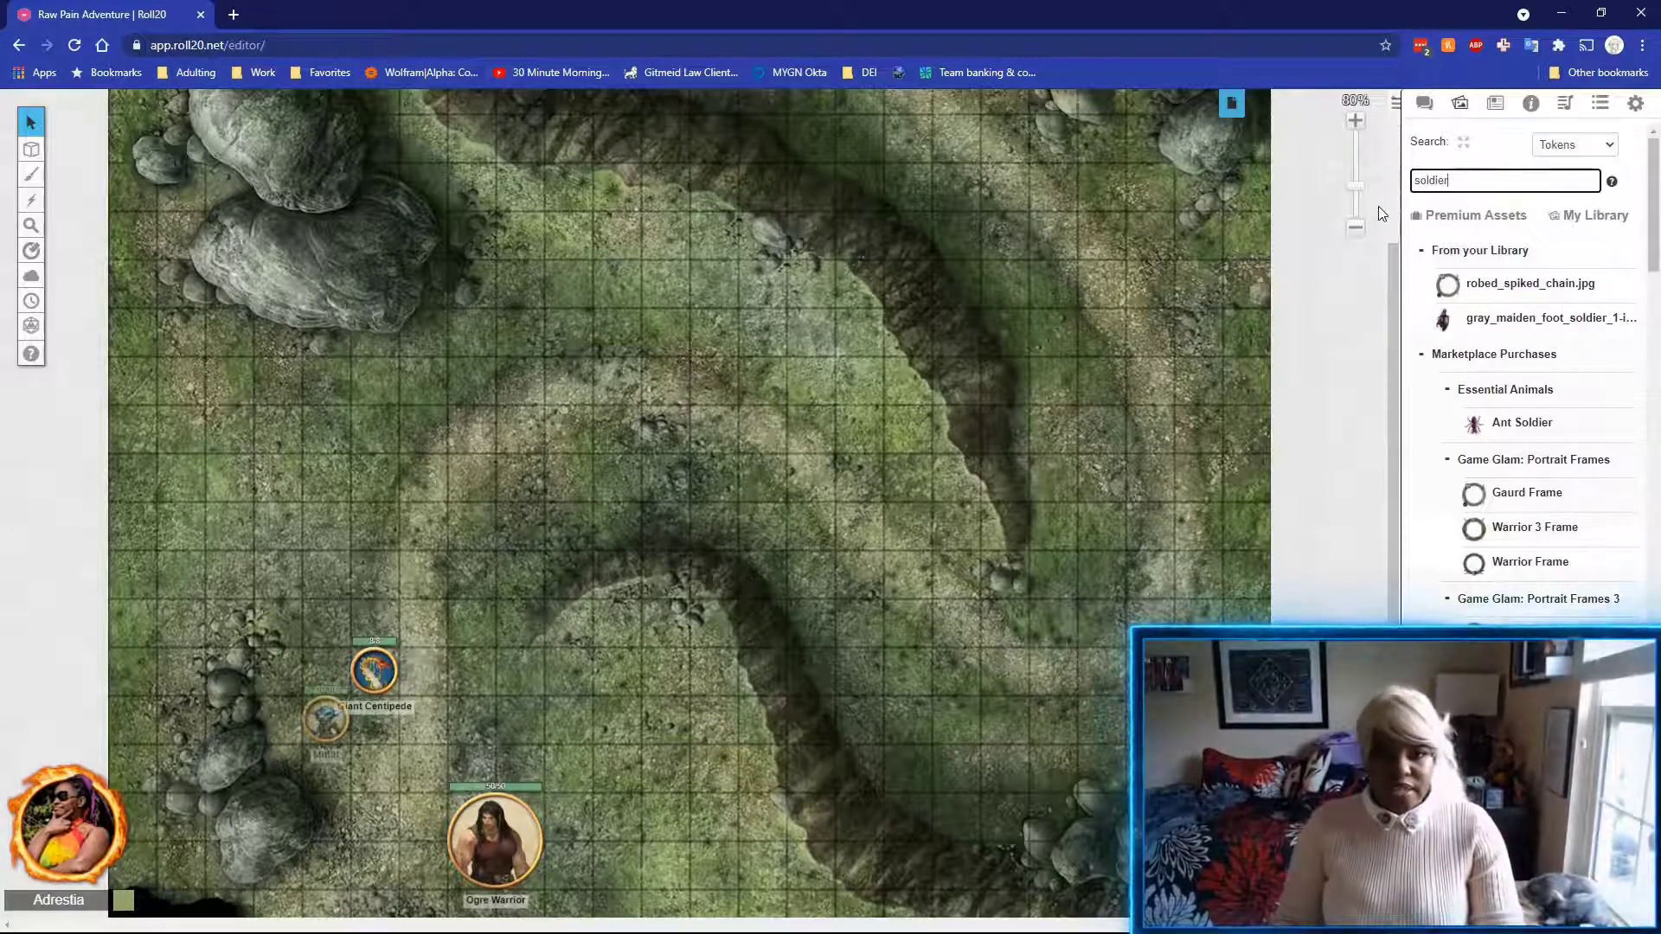
Search the art library for "bulette" and preview the matching tokens from marketplace purchases and premium assets.
double_click(1446, 179)
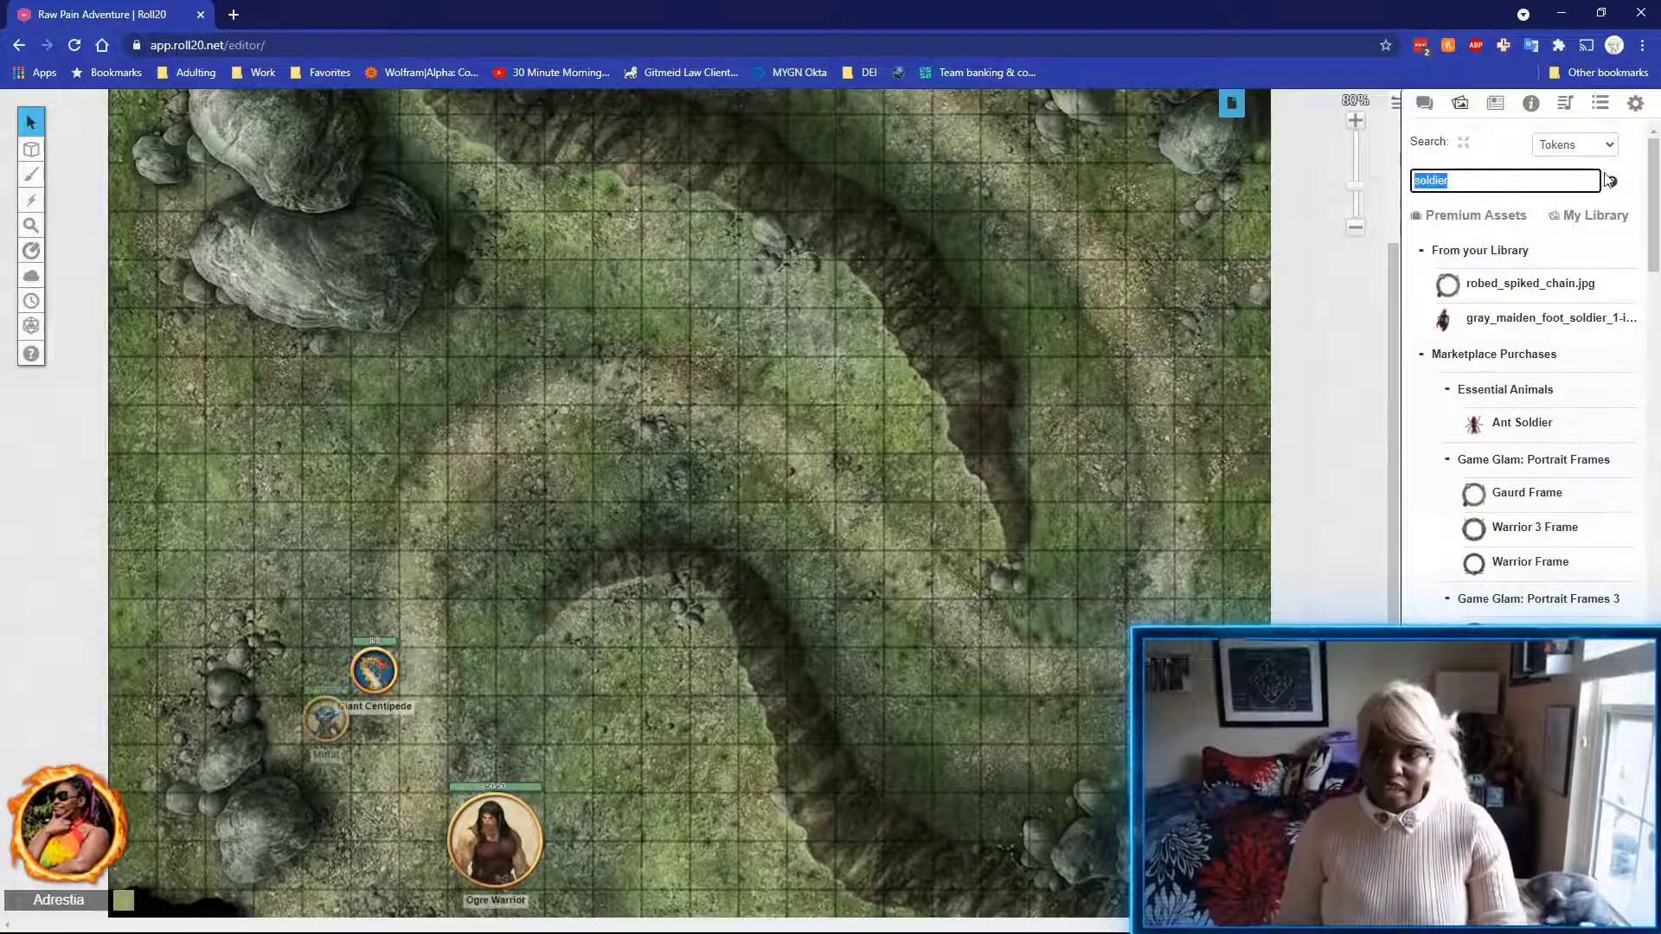
text(buleet)
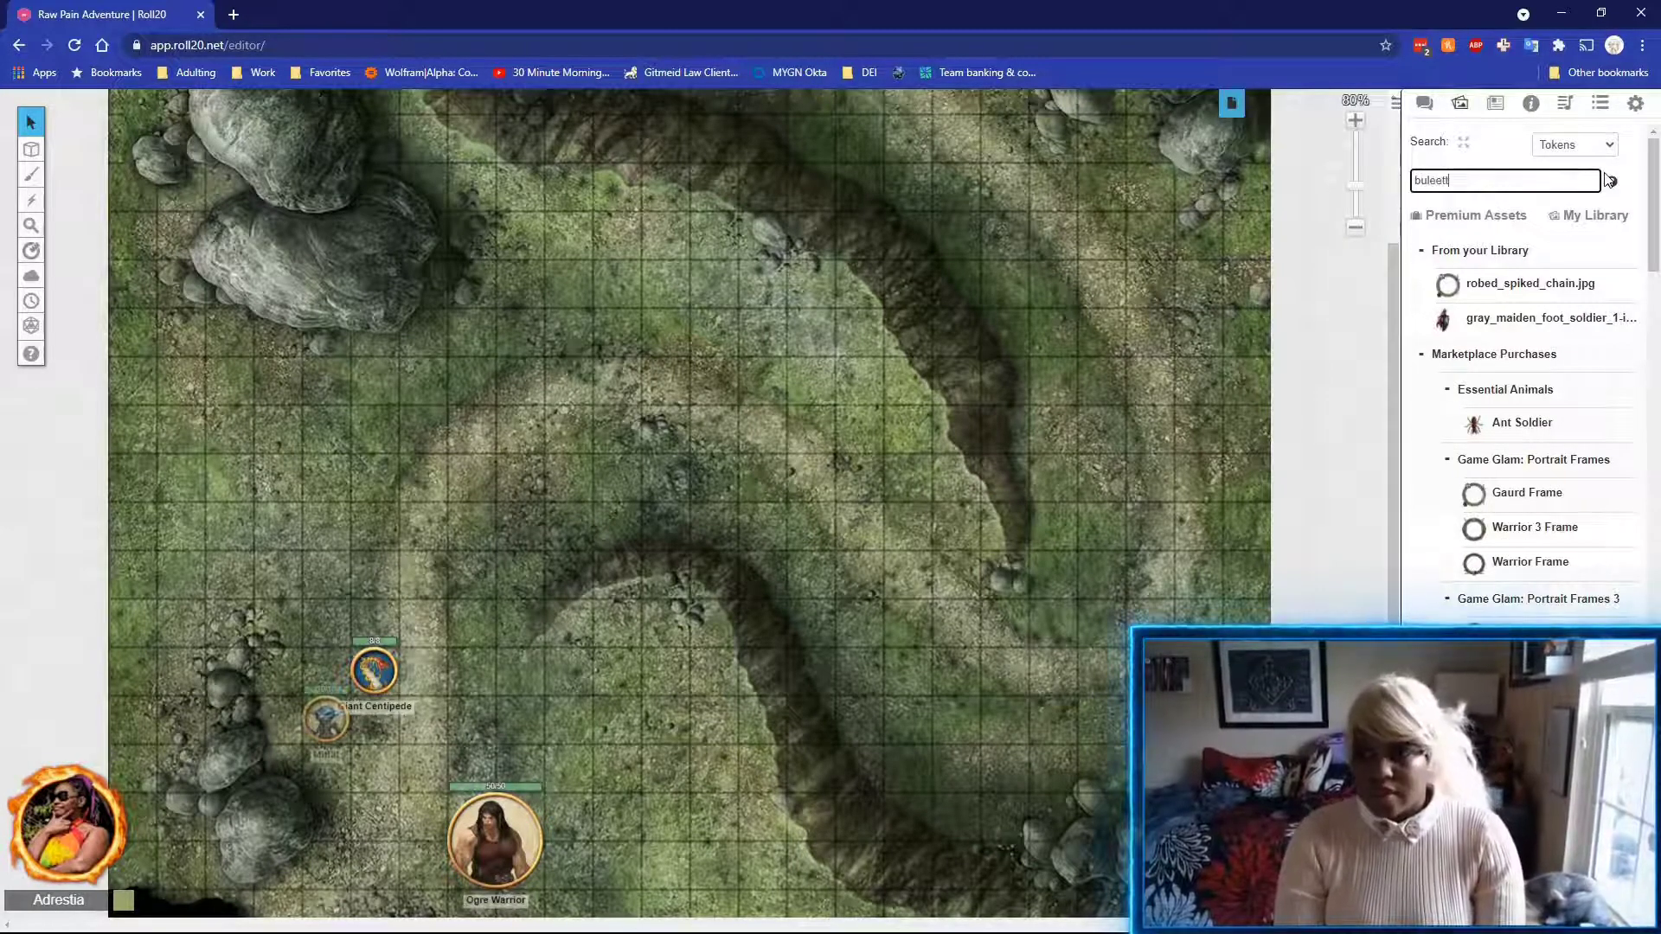
text(e)
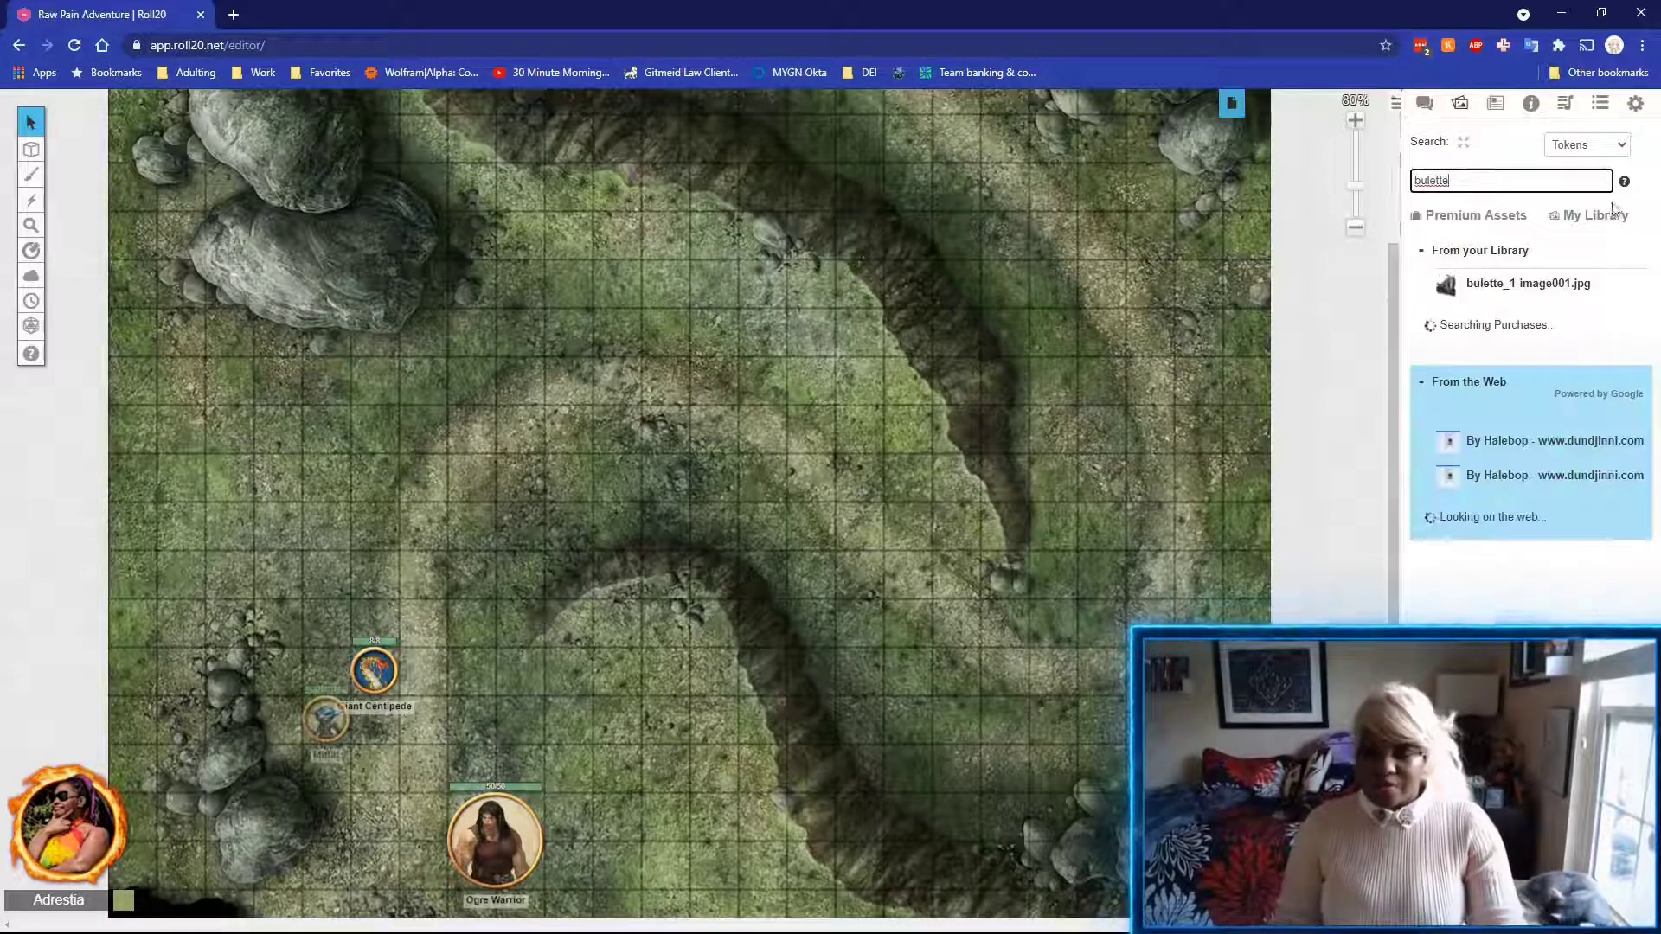
mouse_move(1504, 298)
mouse_move(1449, 449)
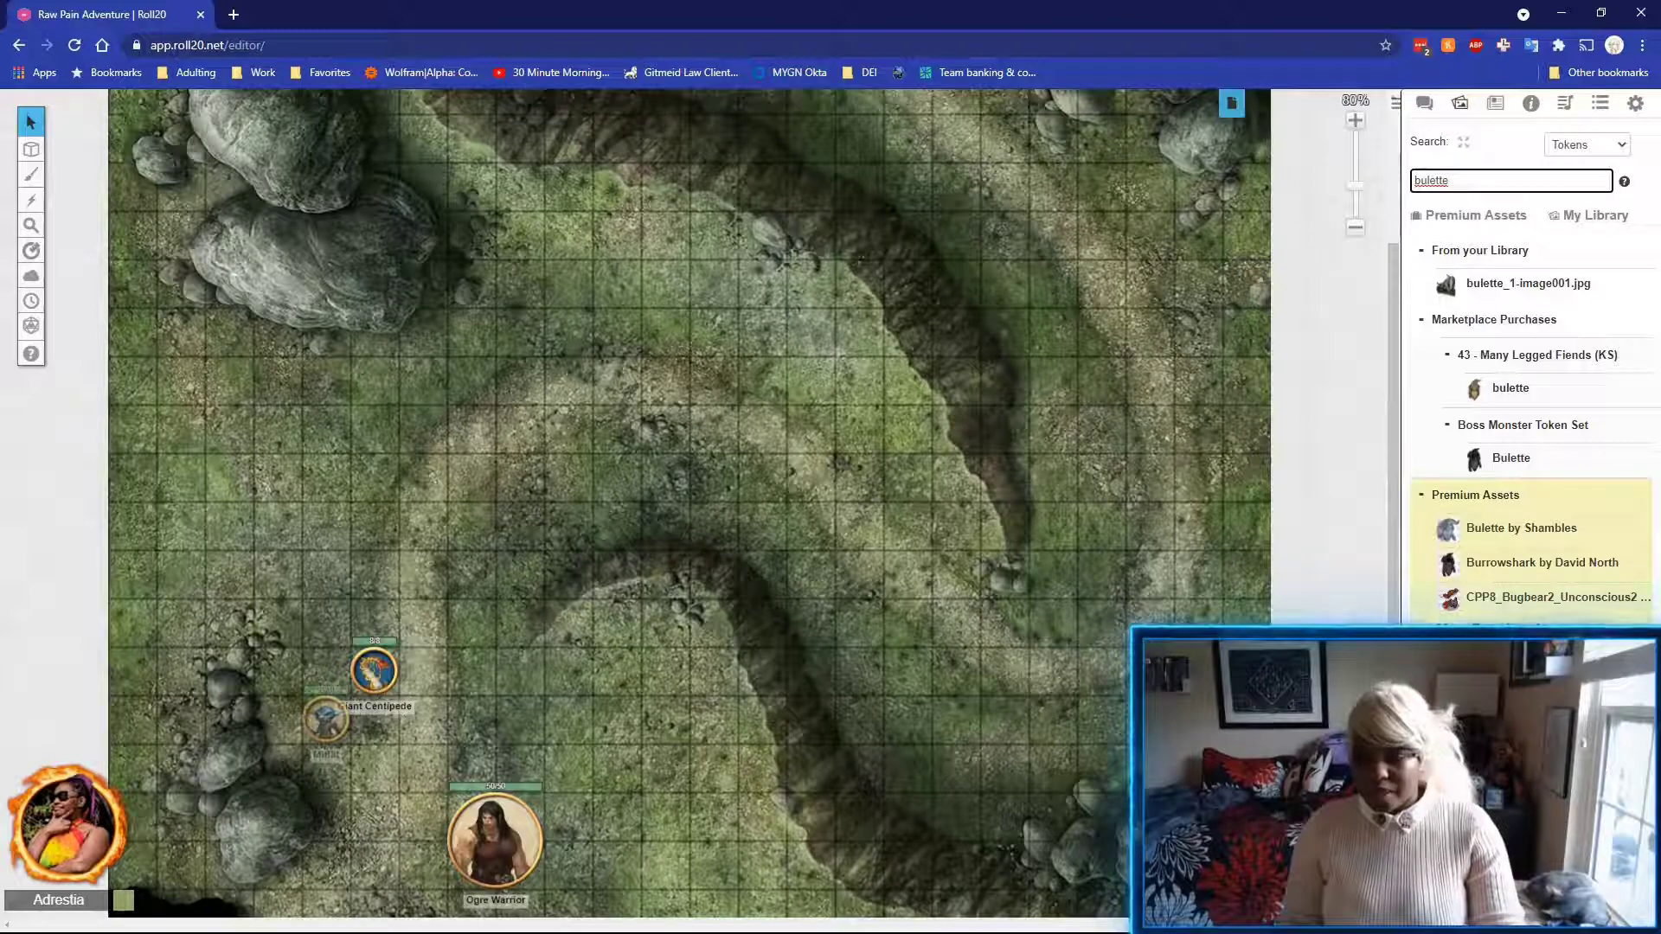
mouse_move(1494, 534)
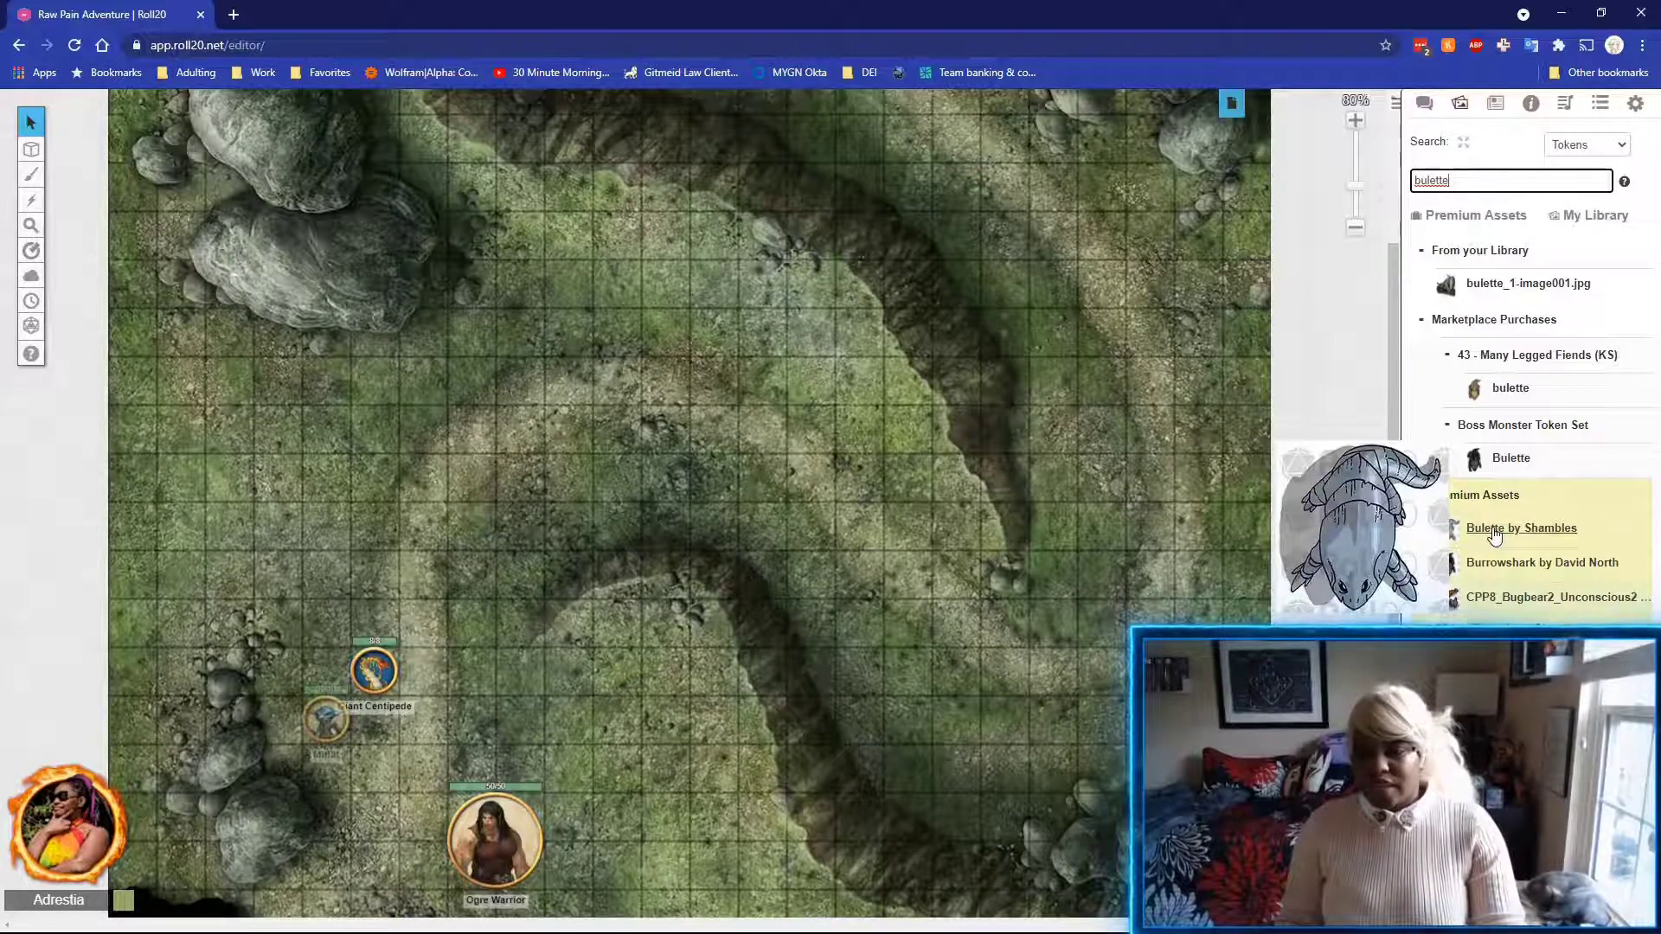
mouse_move(1481, 603)
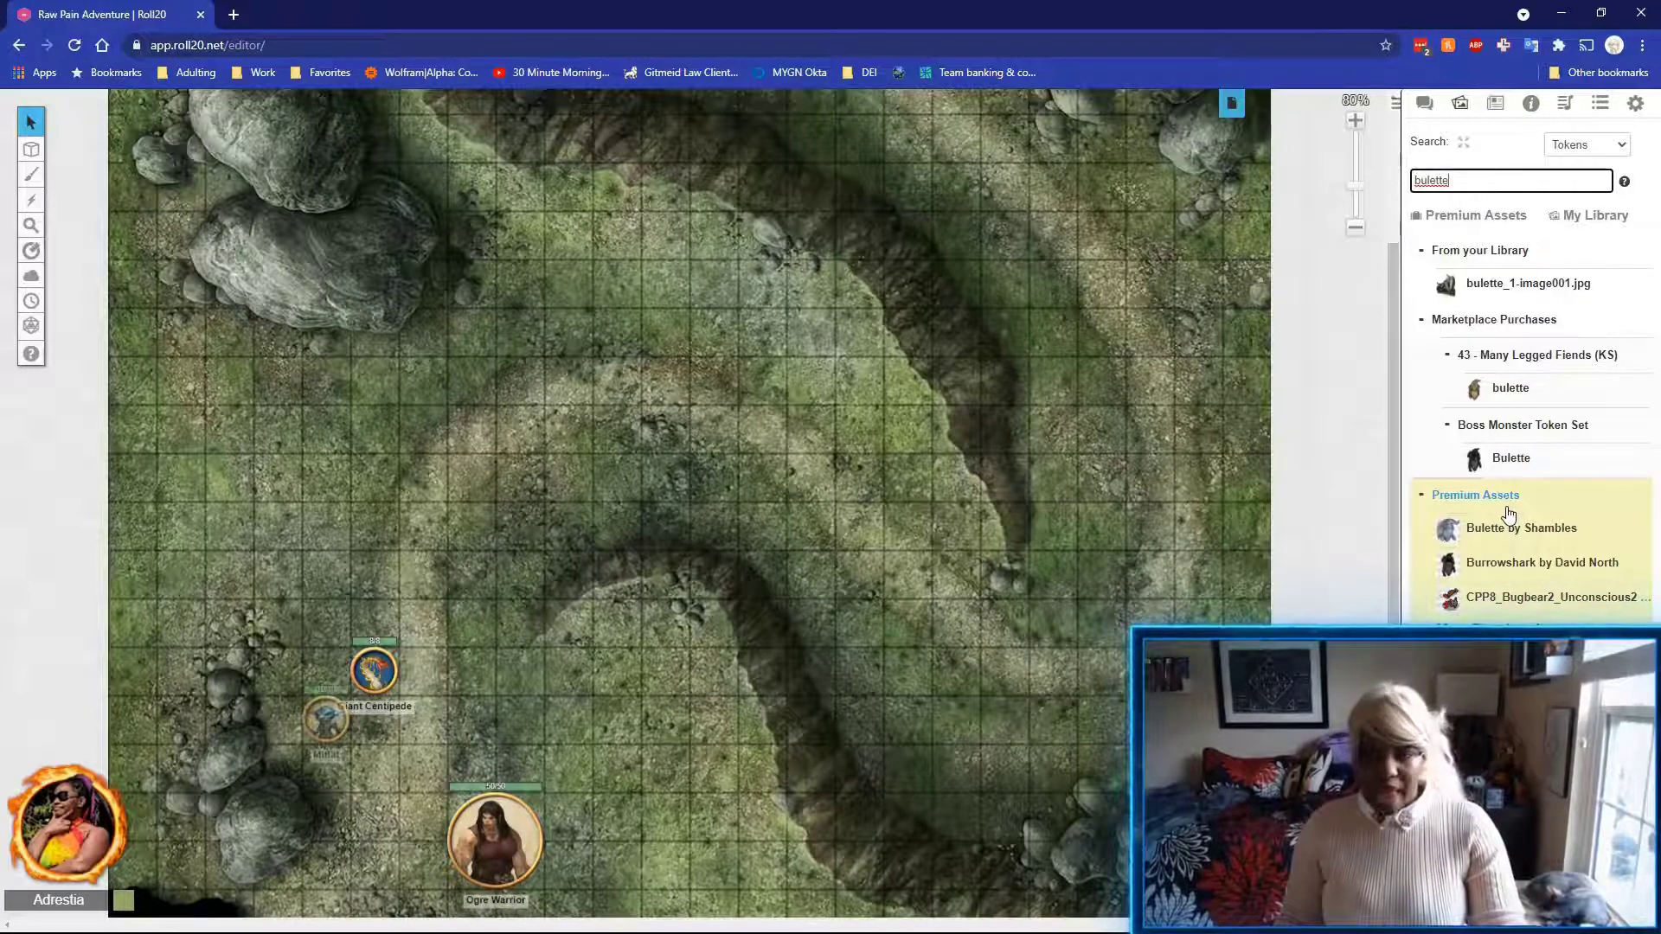
mouse_move(1475, 477)
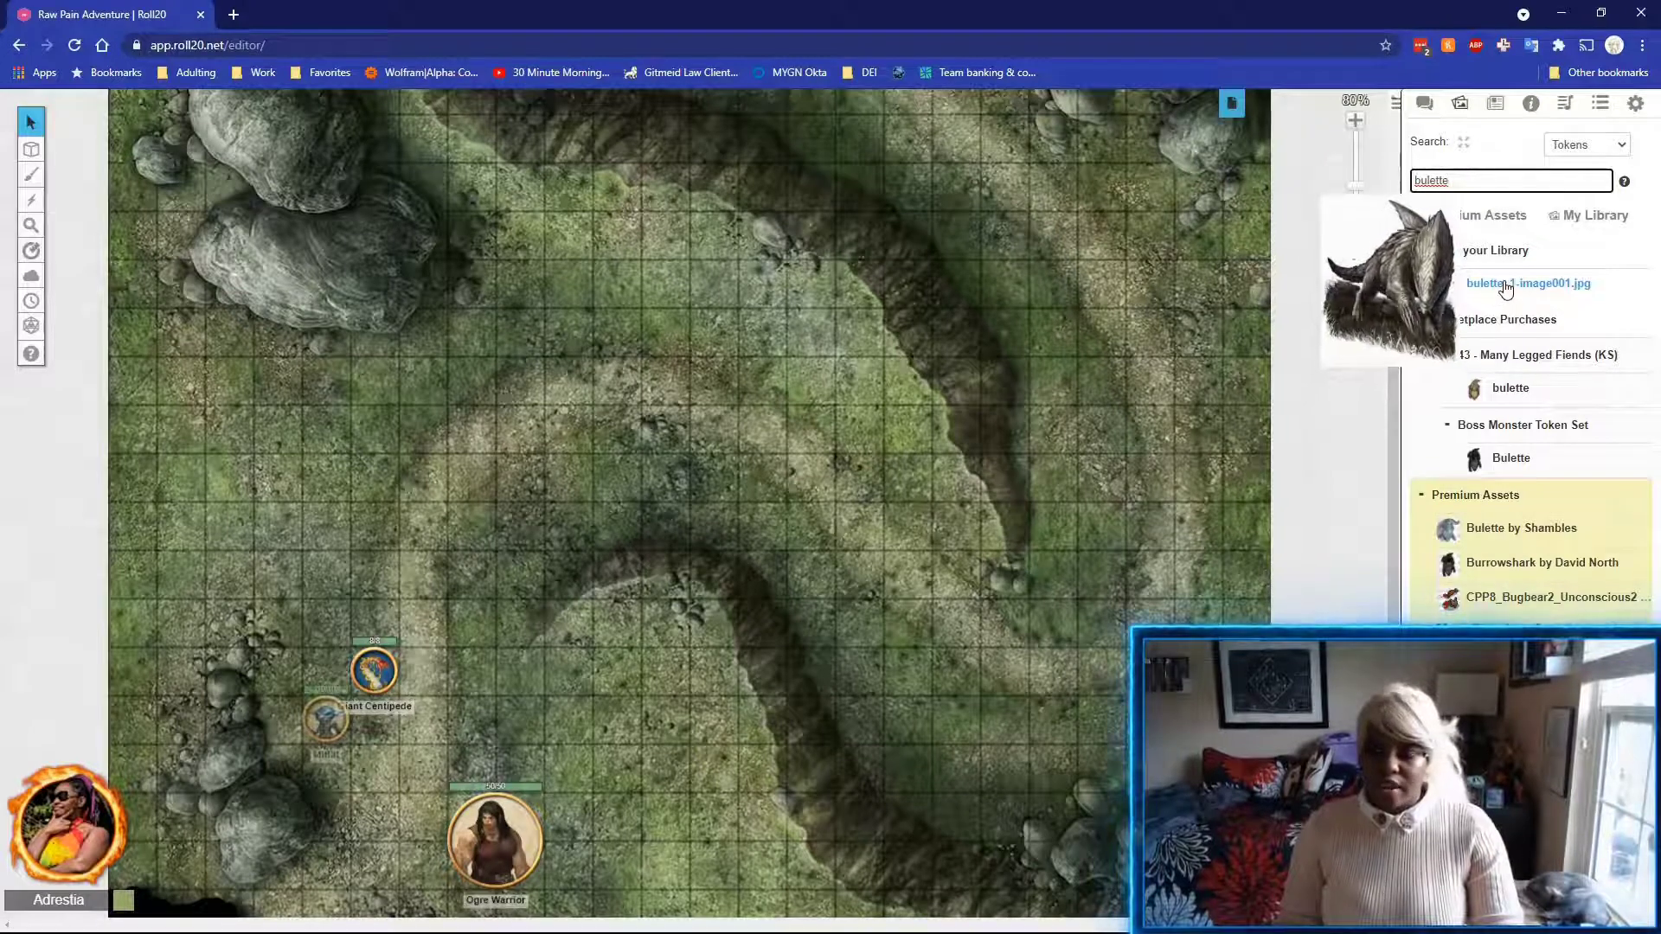
Place the library image bulette_1-image001.jpg on the curved path of the map, and delete it again.
drag(1505, 288, 575, 431)
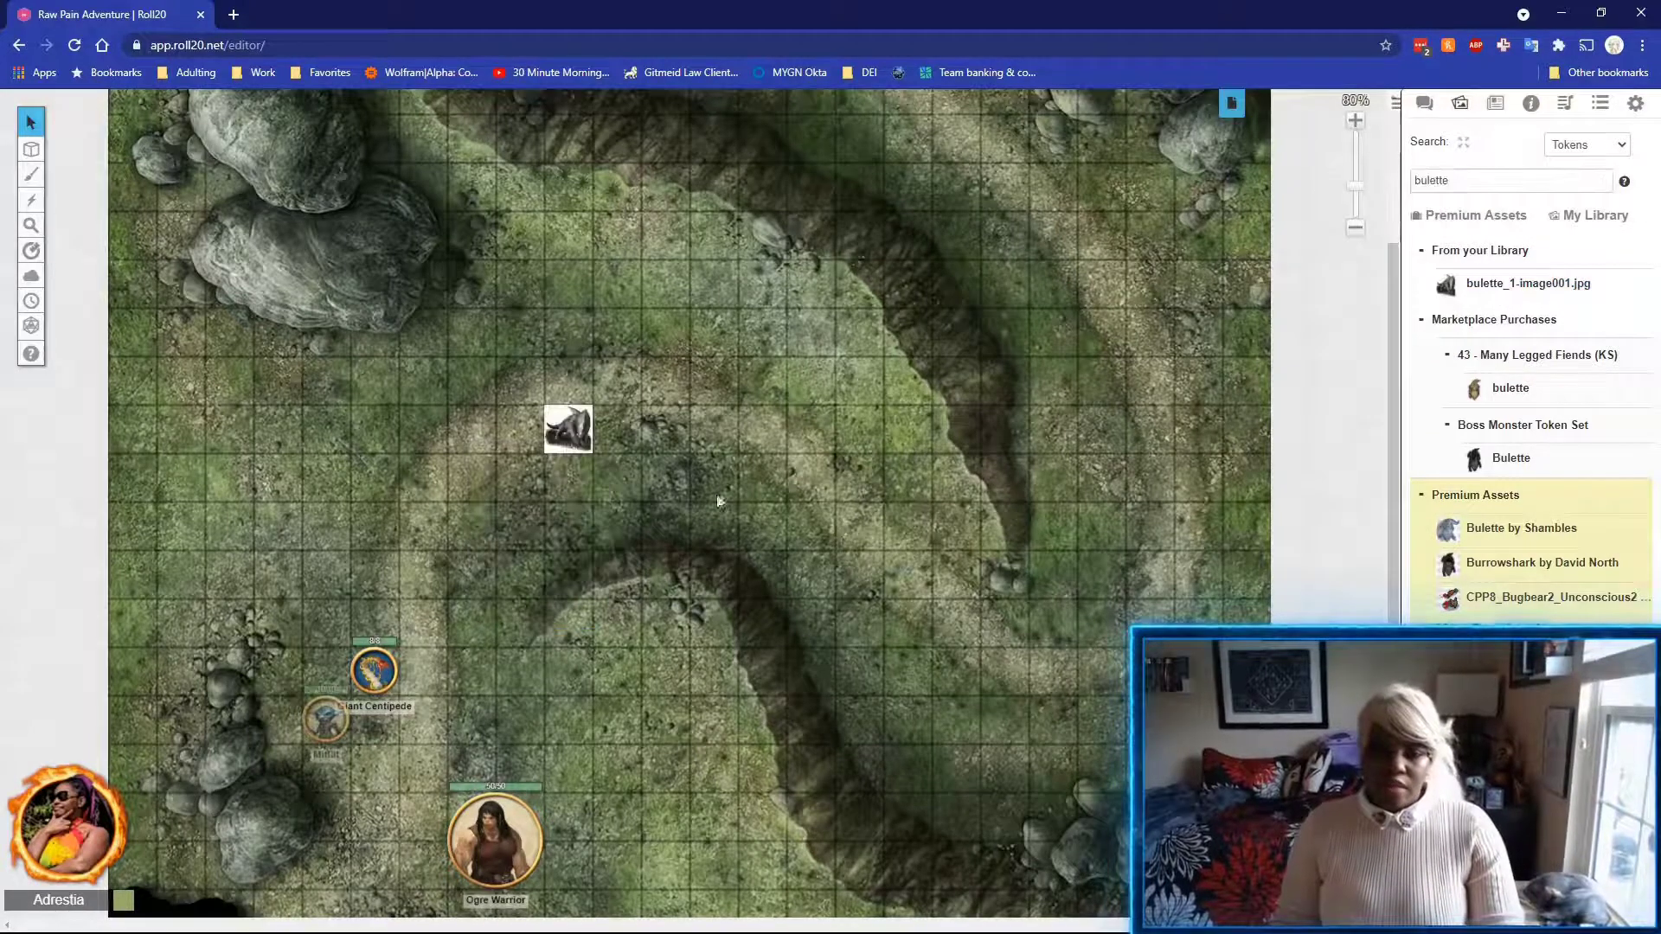
click(574, 437)
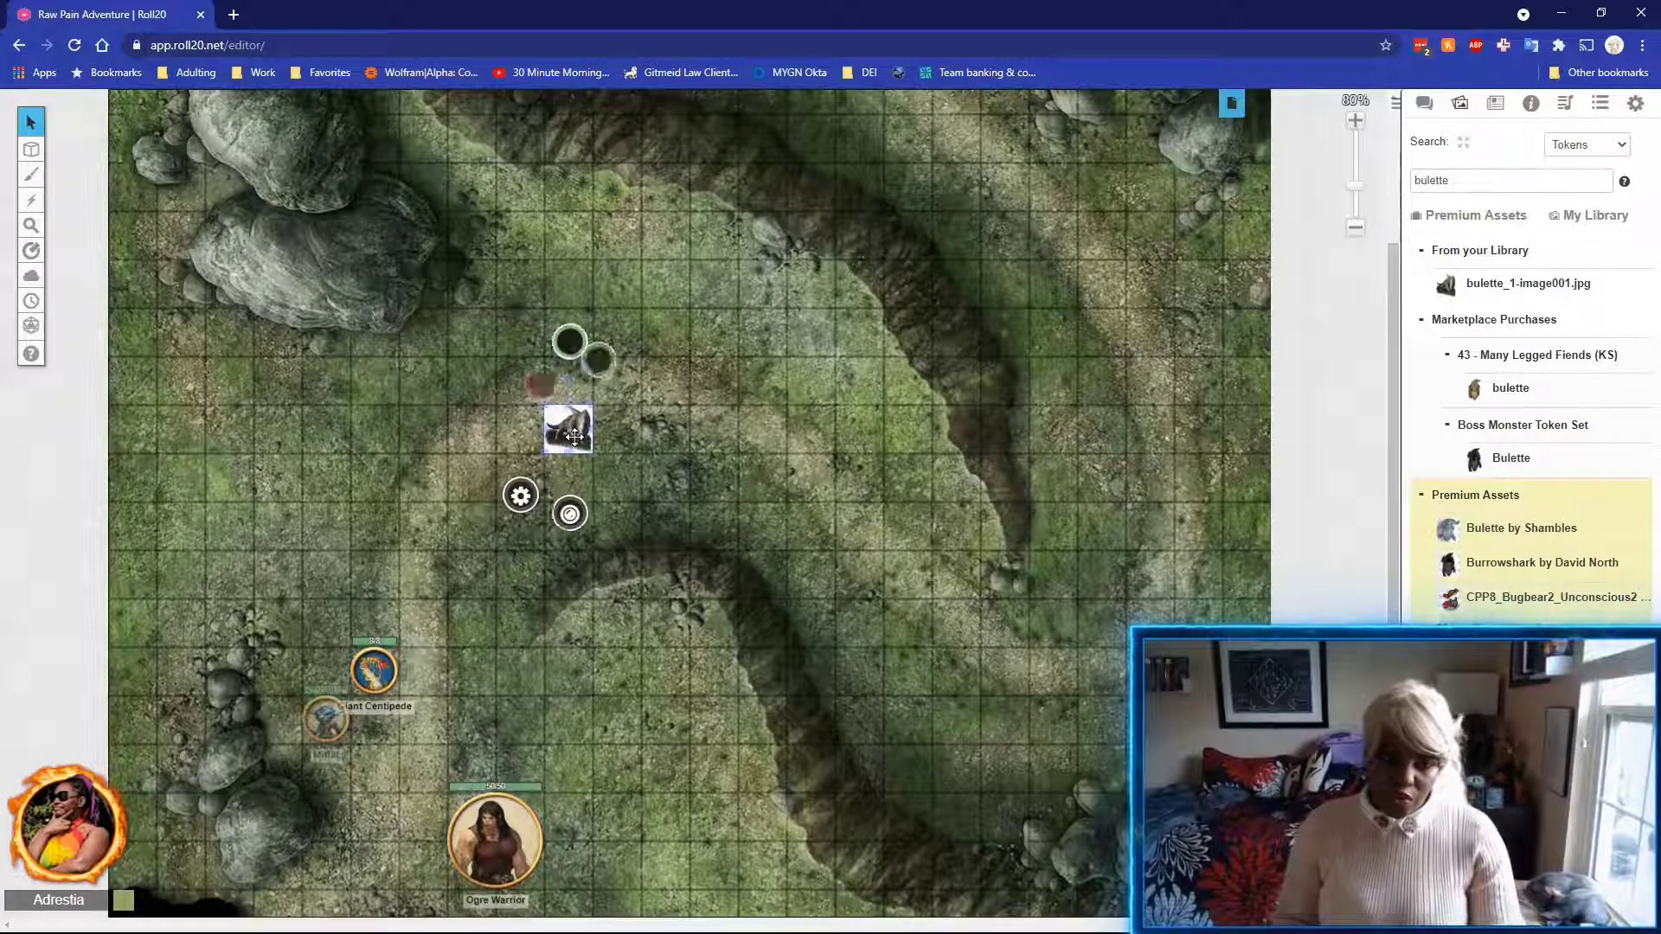
key(Delete)
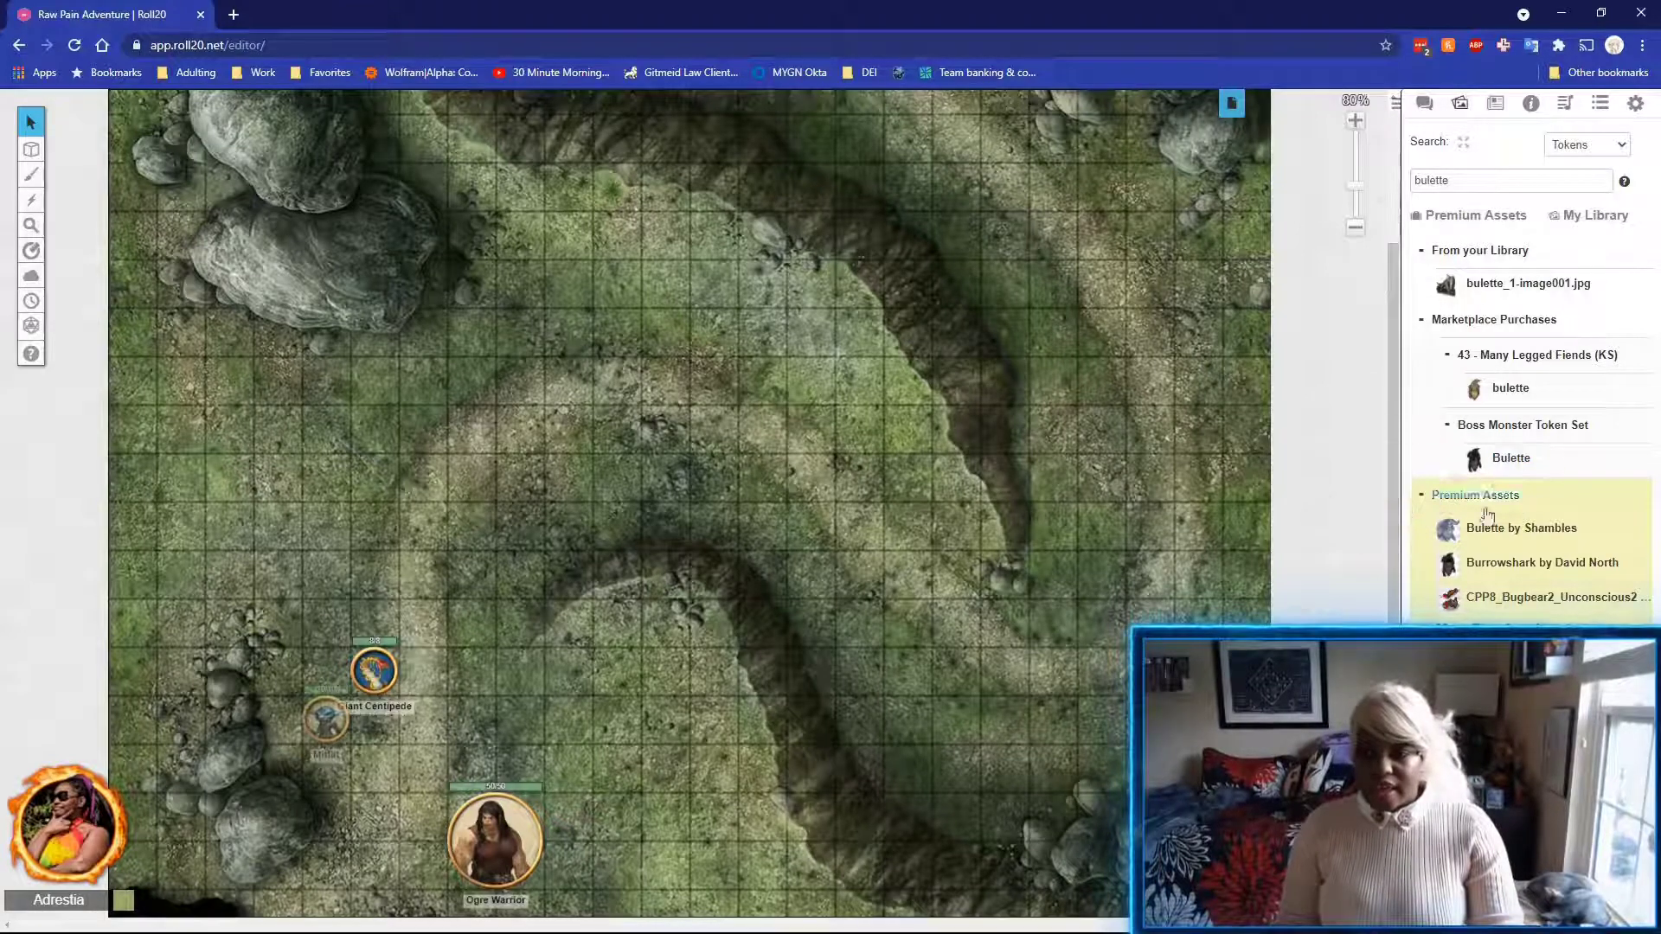
View the purchase details of the premium asset Bulette by Shambles, and close them without buying.
click(1518, 531)
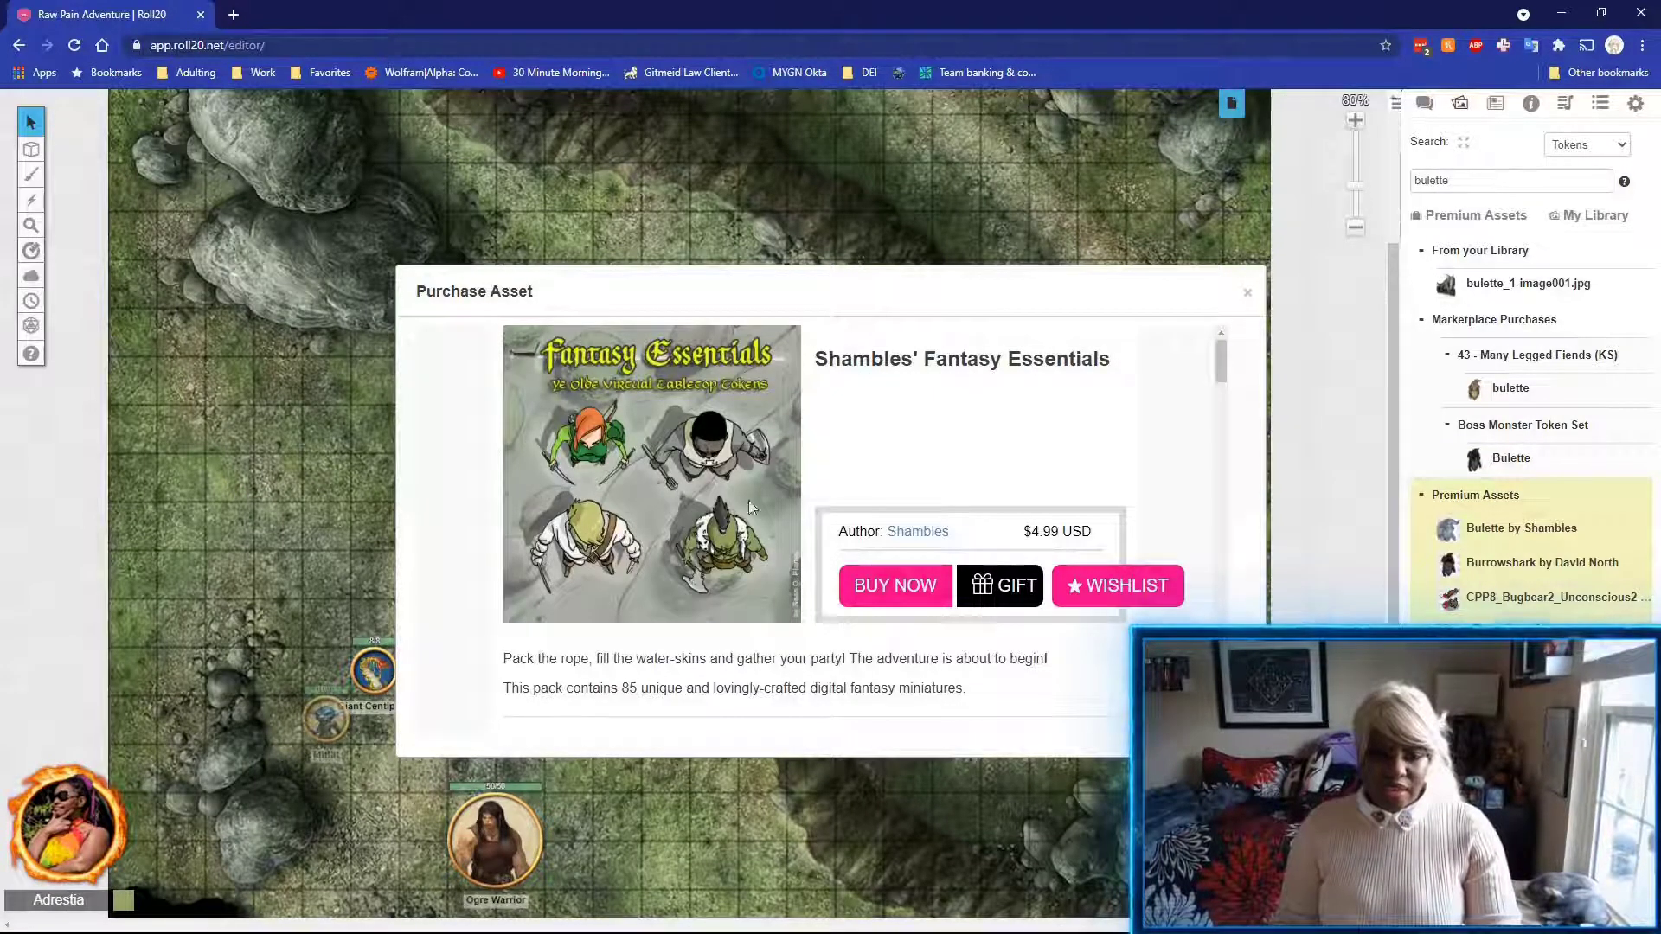
scroll(657, 471, down, 3)
scroll(640, 457, up, 3)
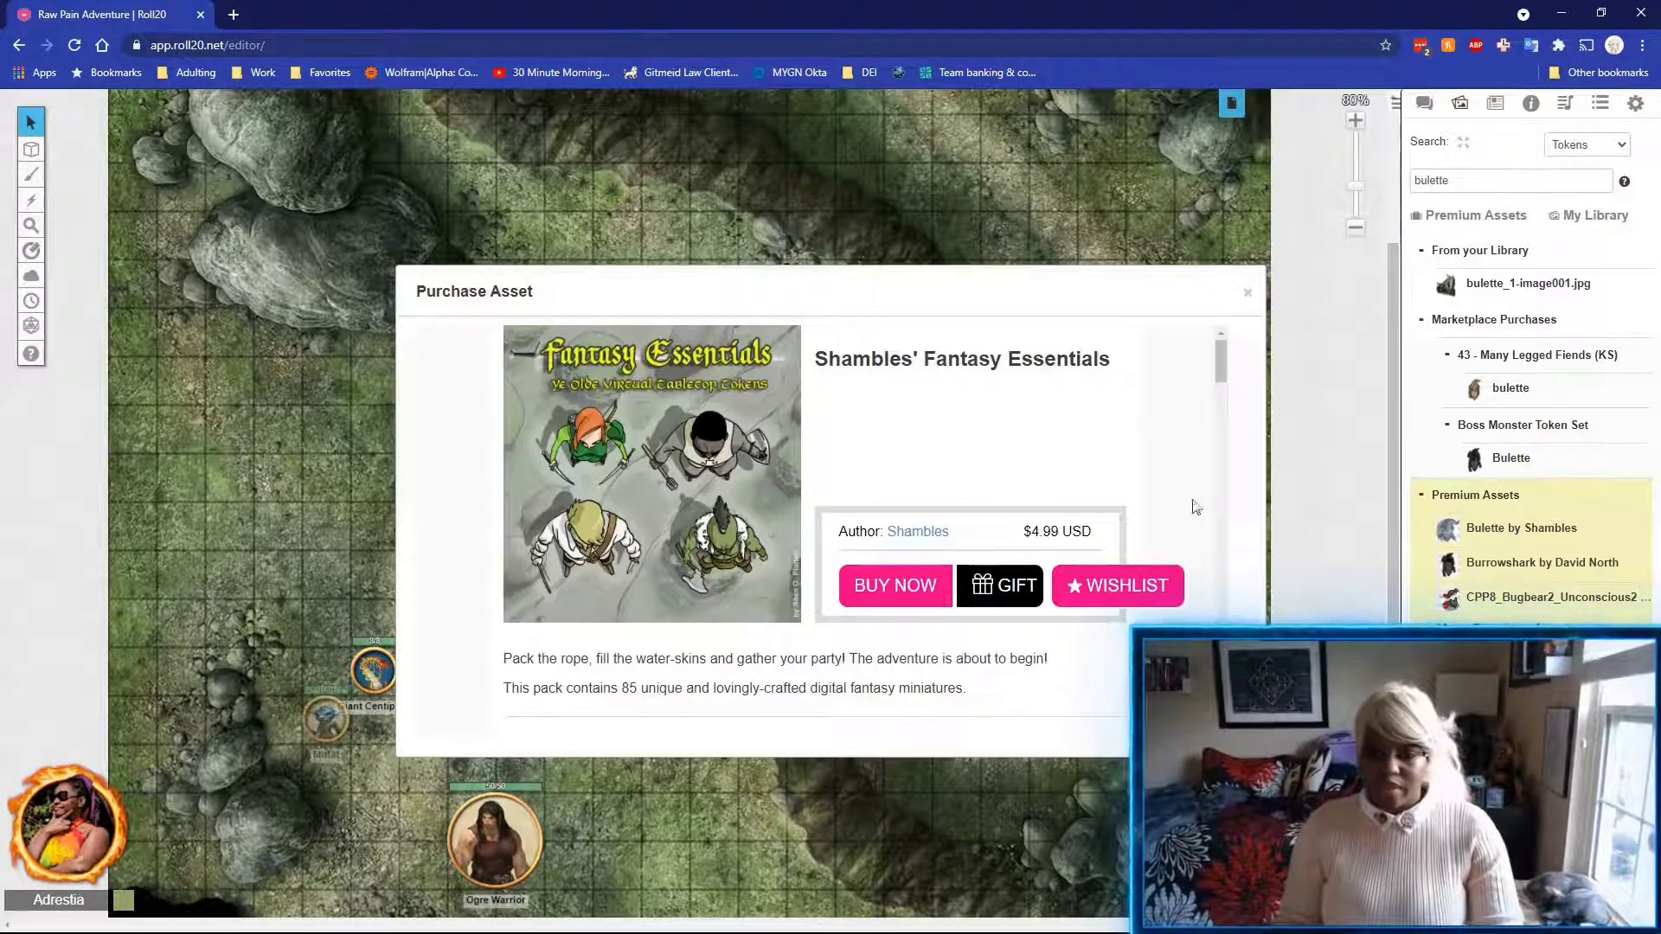
click(1248, 293)
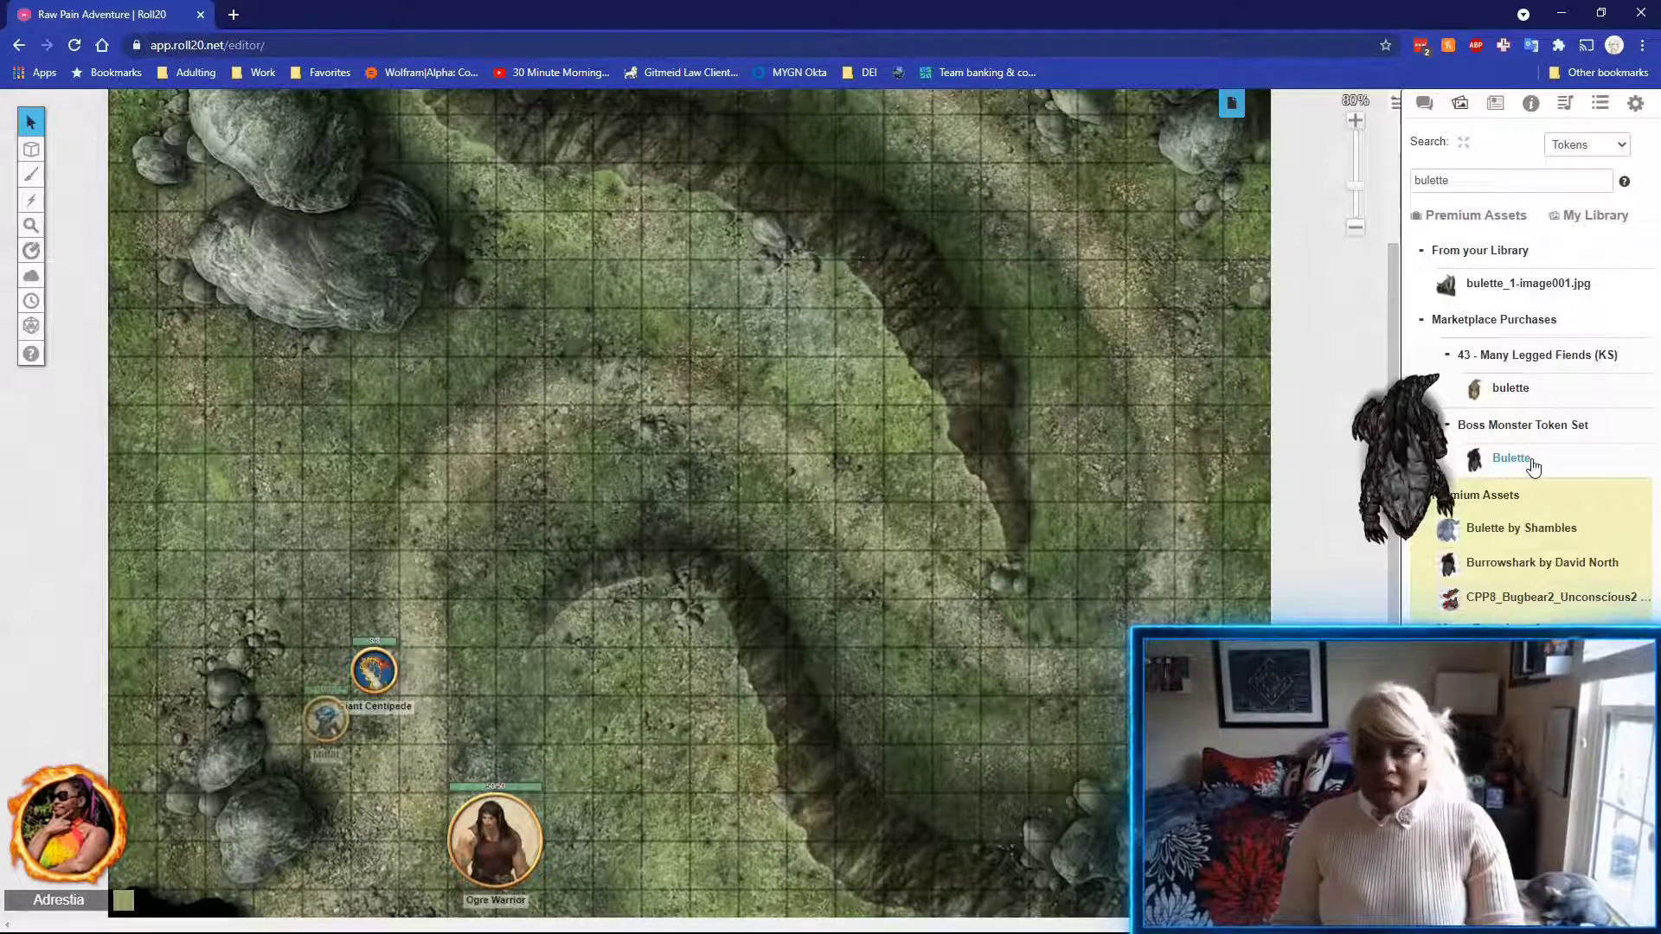
Place the Bulette from the Boss Monster Token Set on the curved path and enlarge it to two by two grid squares.
drag(1533, 467, 660, 438)
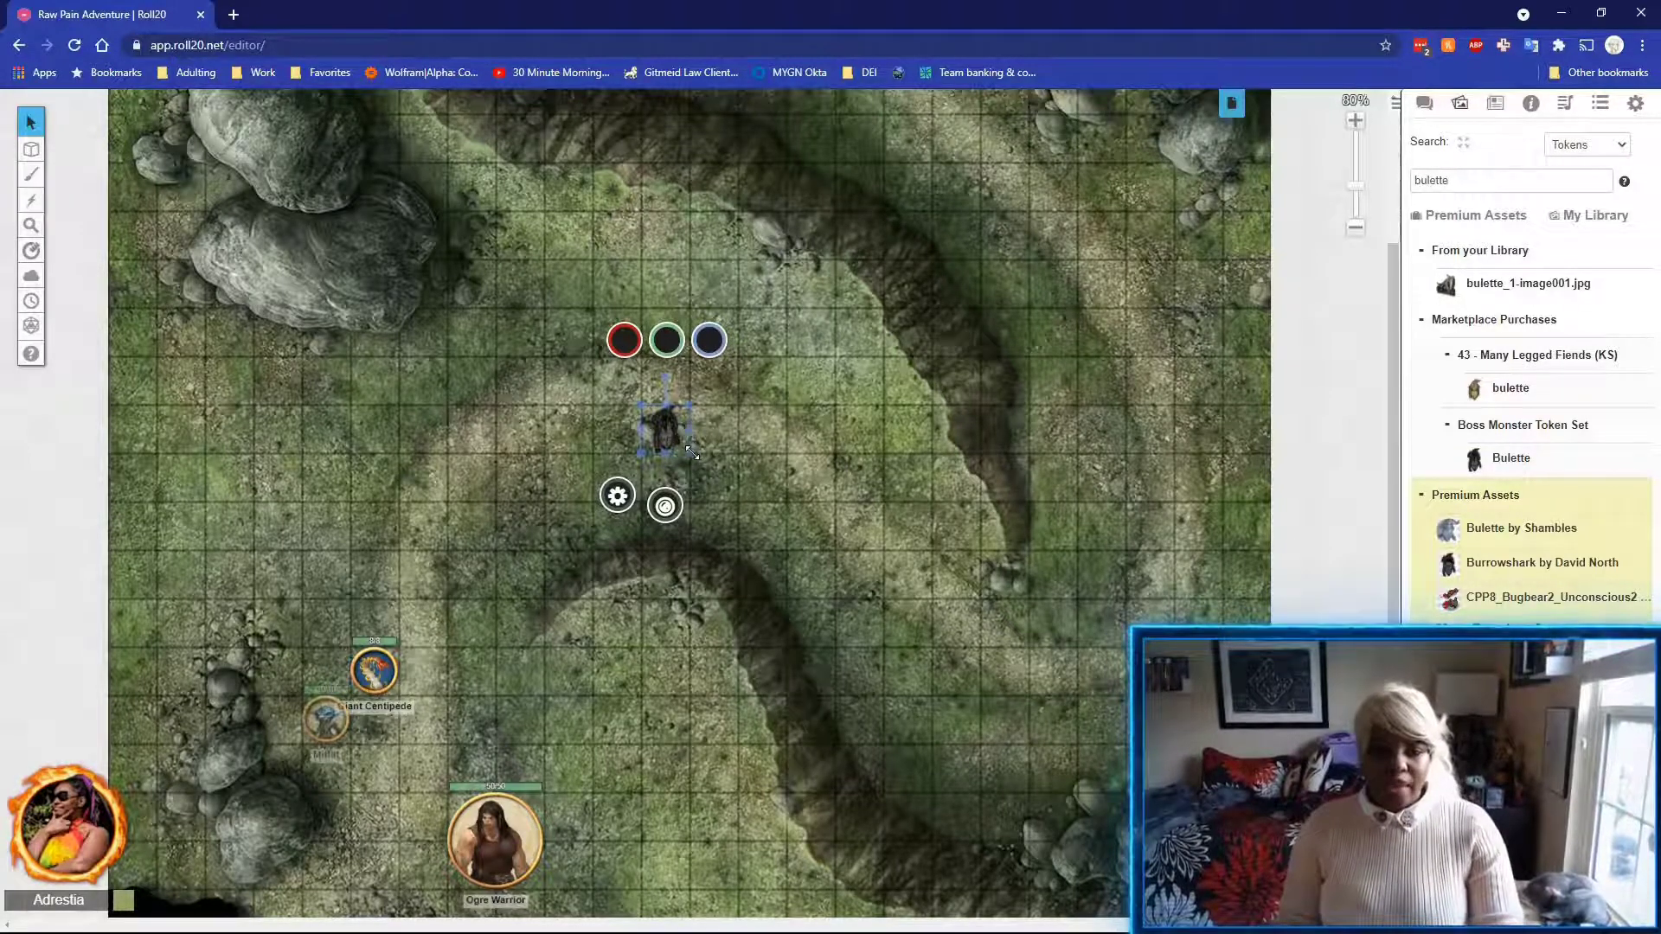
drag(691, 451, 740, 502)
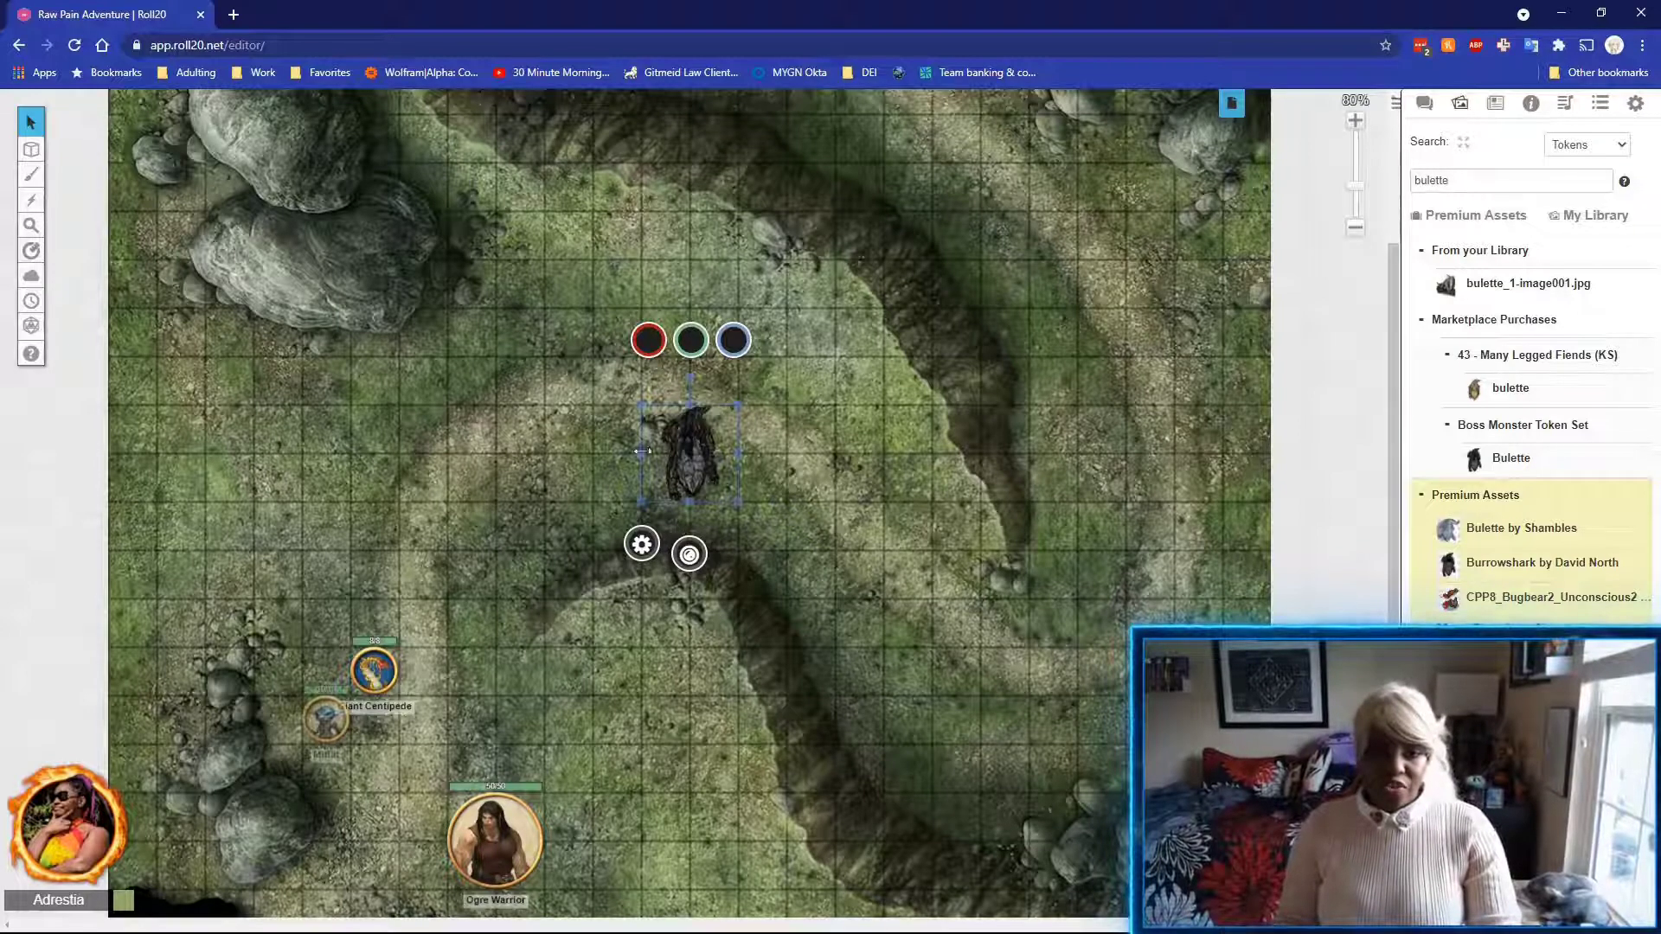
Set the red bar value of the Bulette token on the curved path to 213.
click(649, 340)
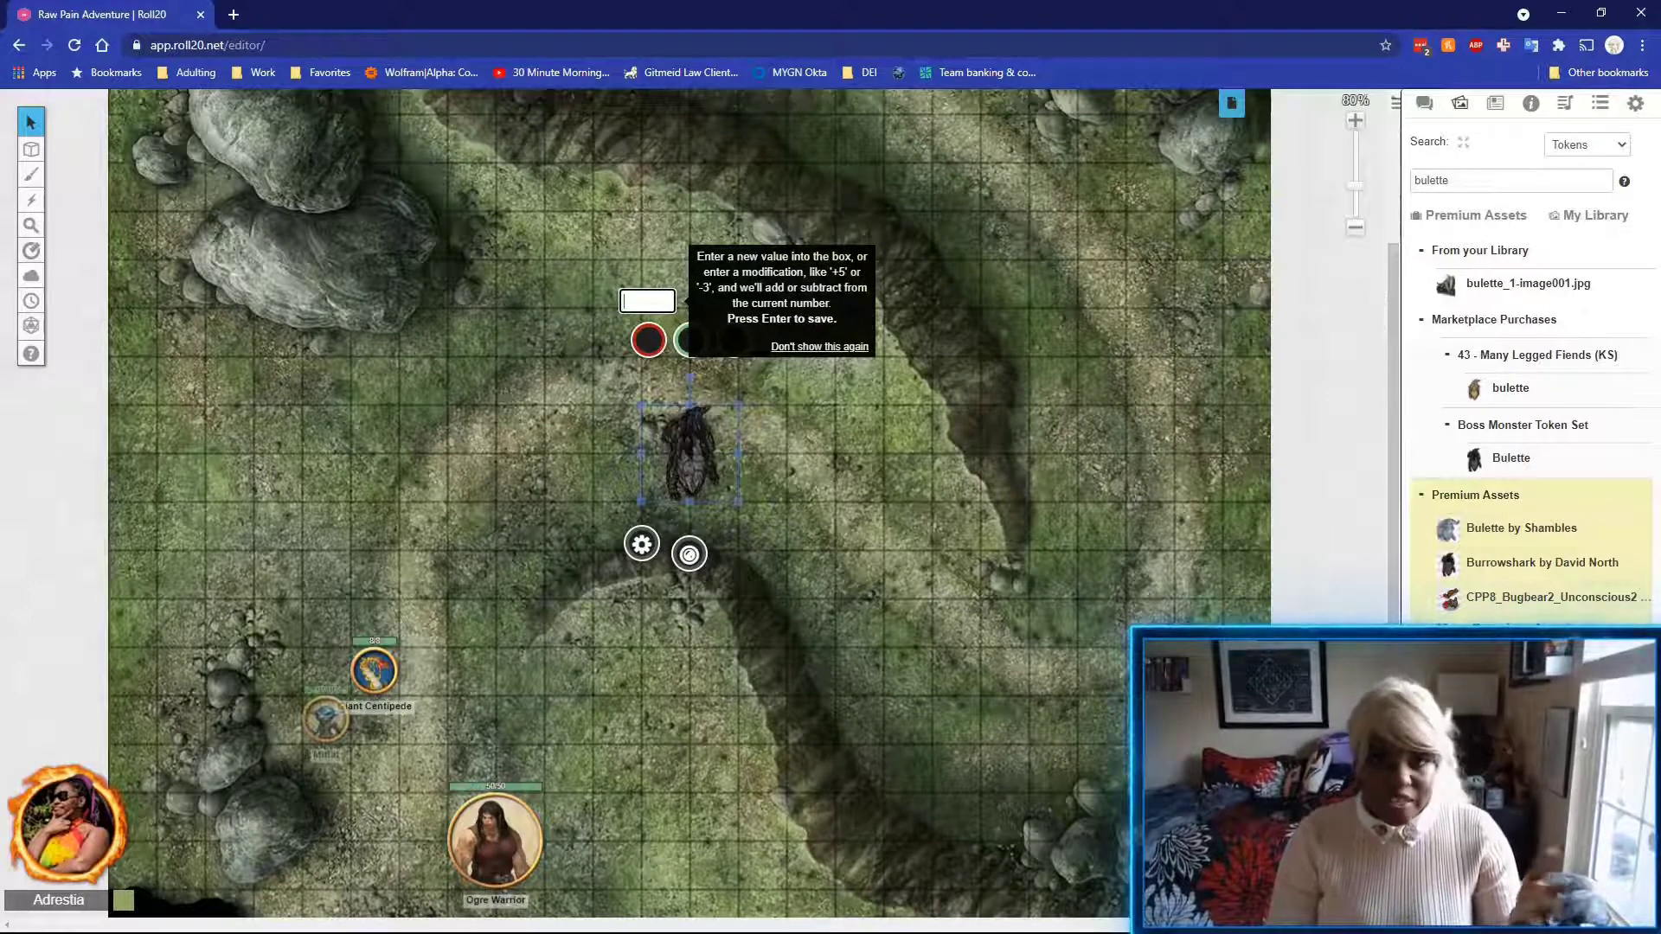
text(21)
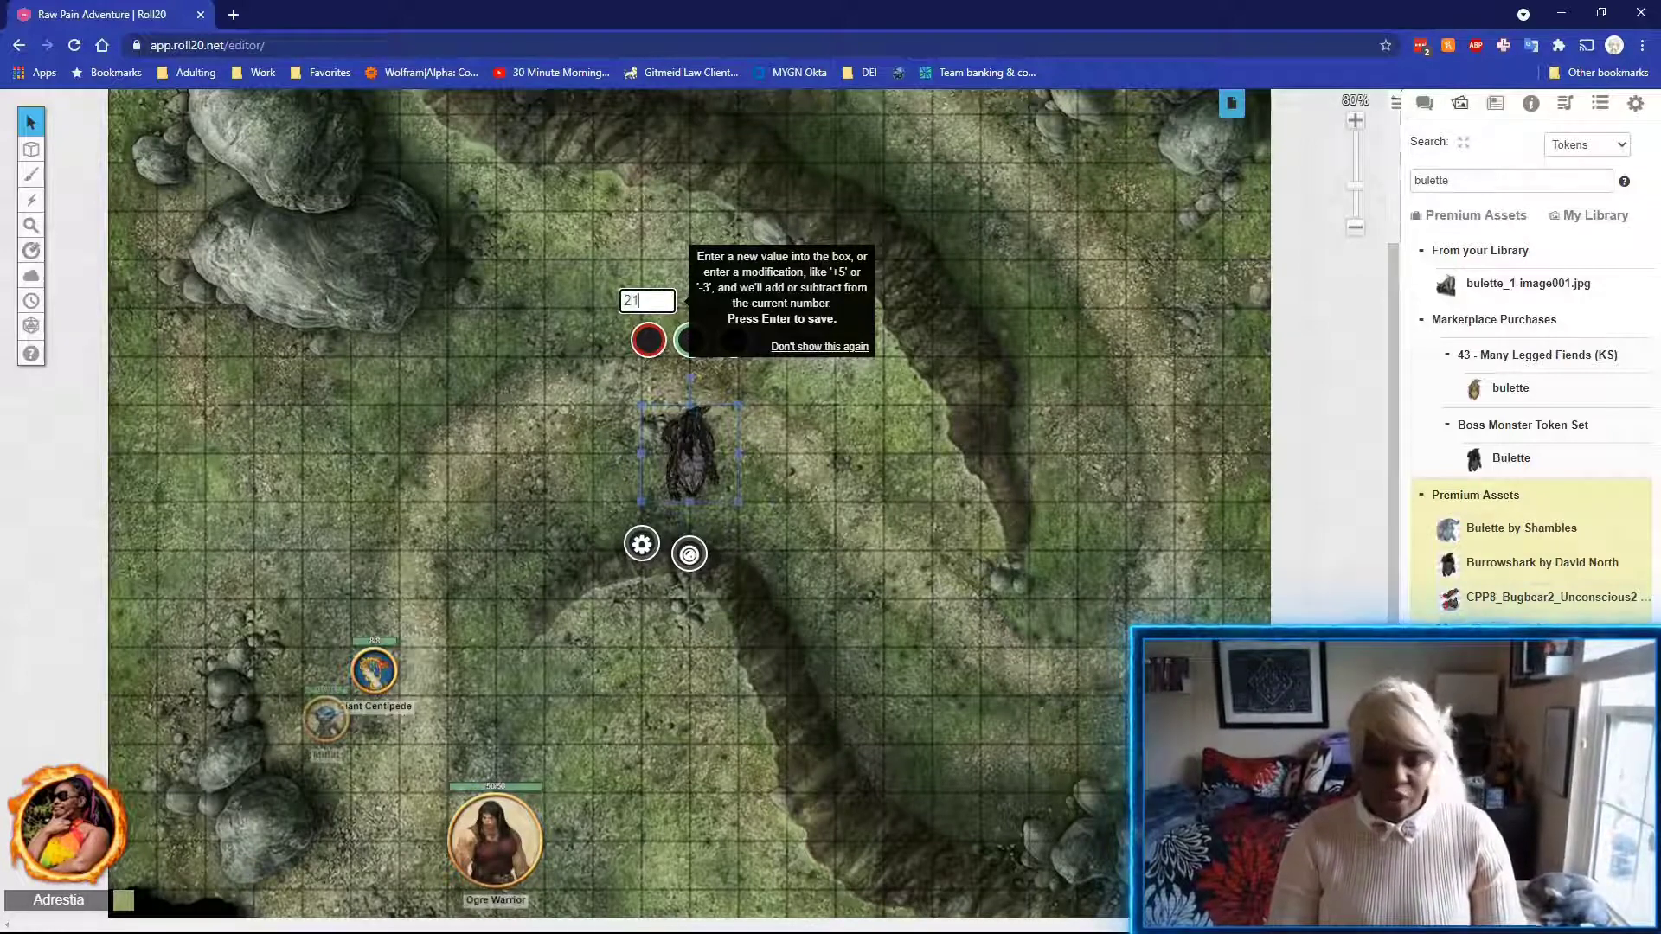
text(3)
key(Return)
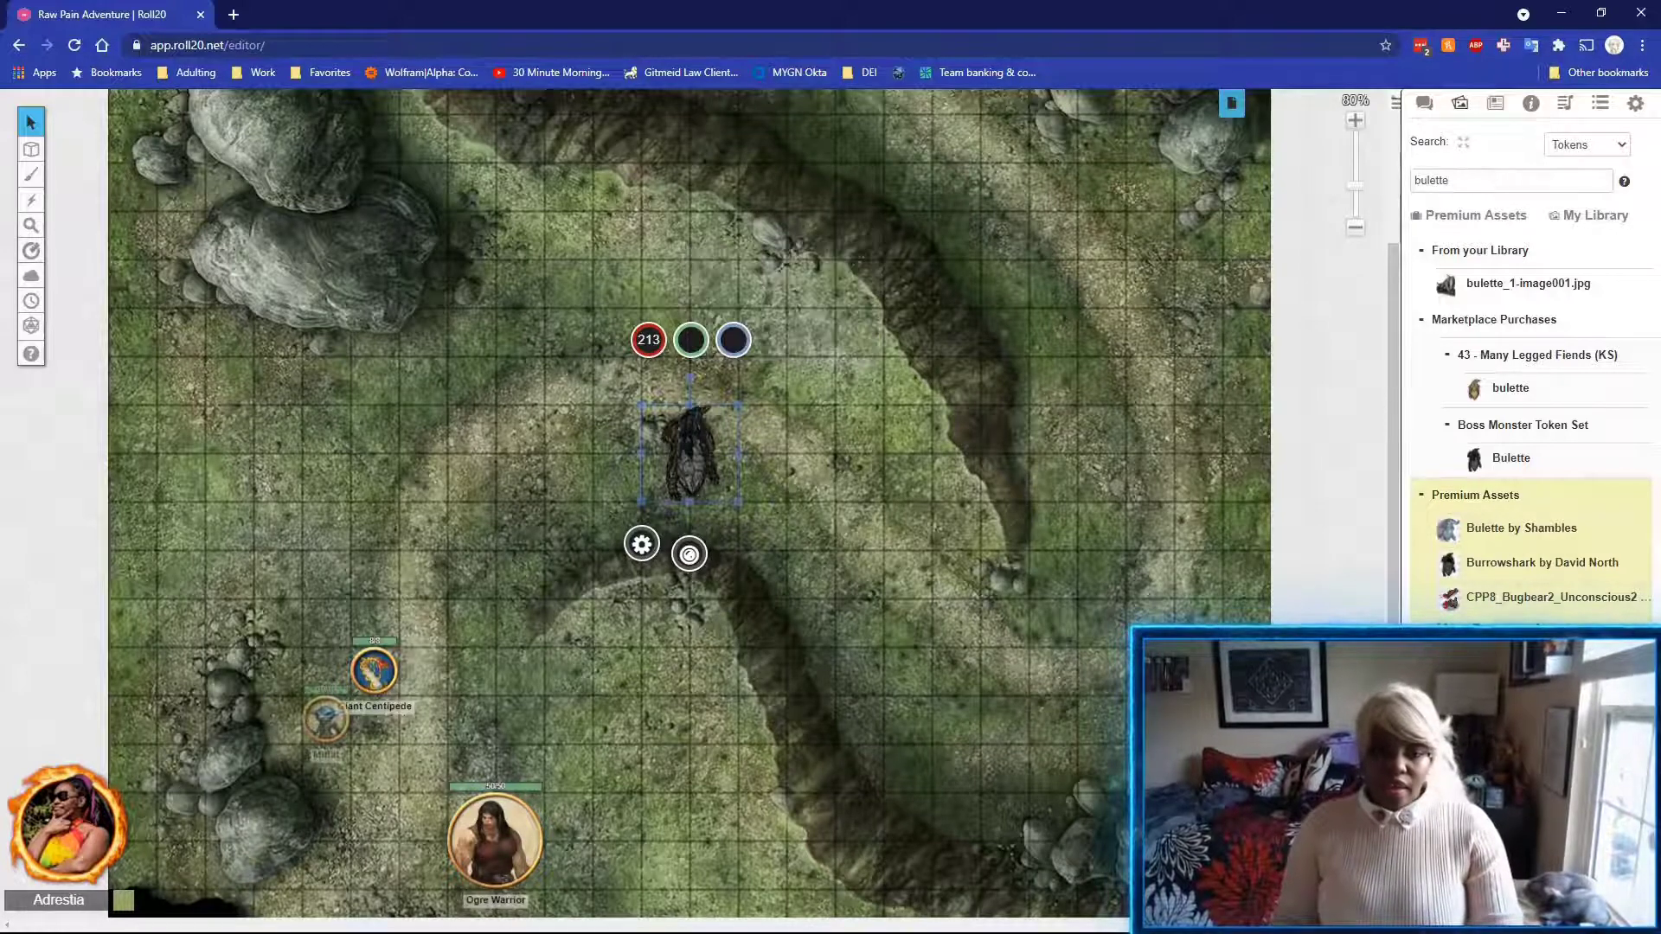
Subtract 20 from the Bulette token's red bar value by entering the modification -20.
click(908, 473)
click(662, 446)
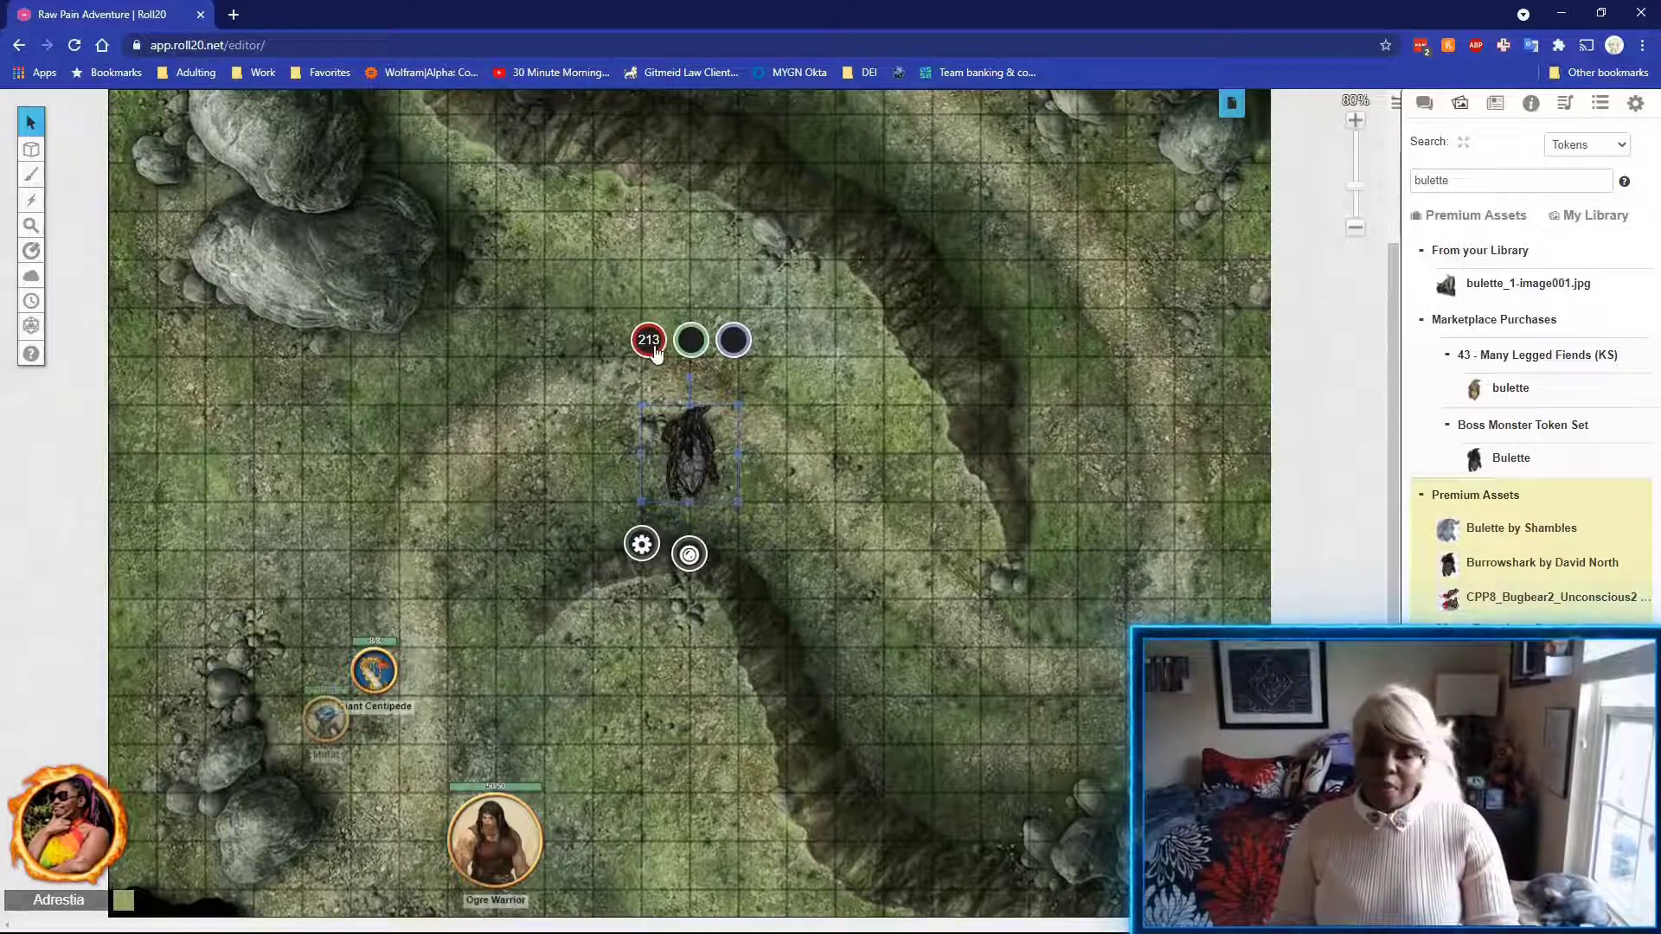
click(649, 342)
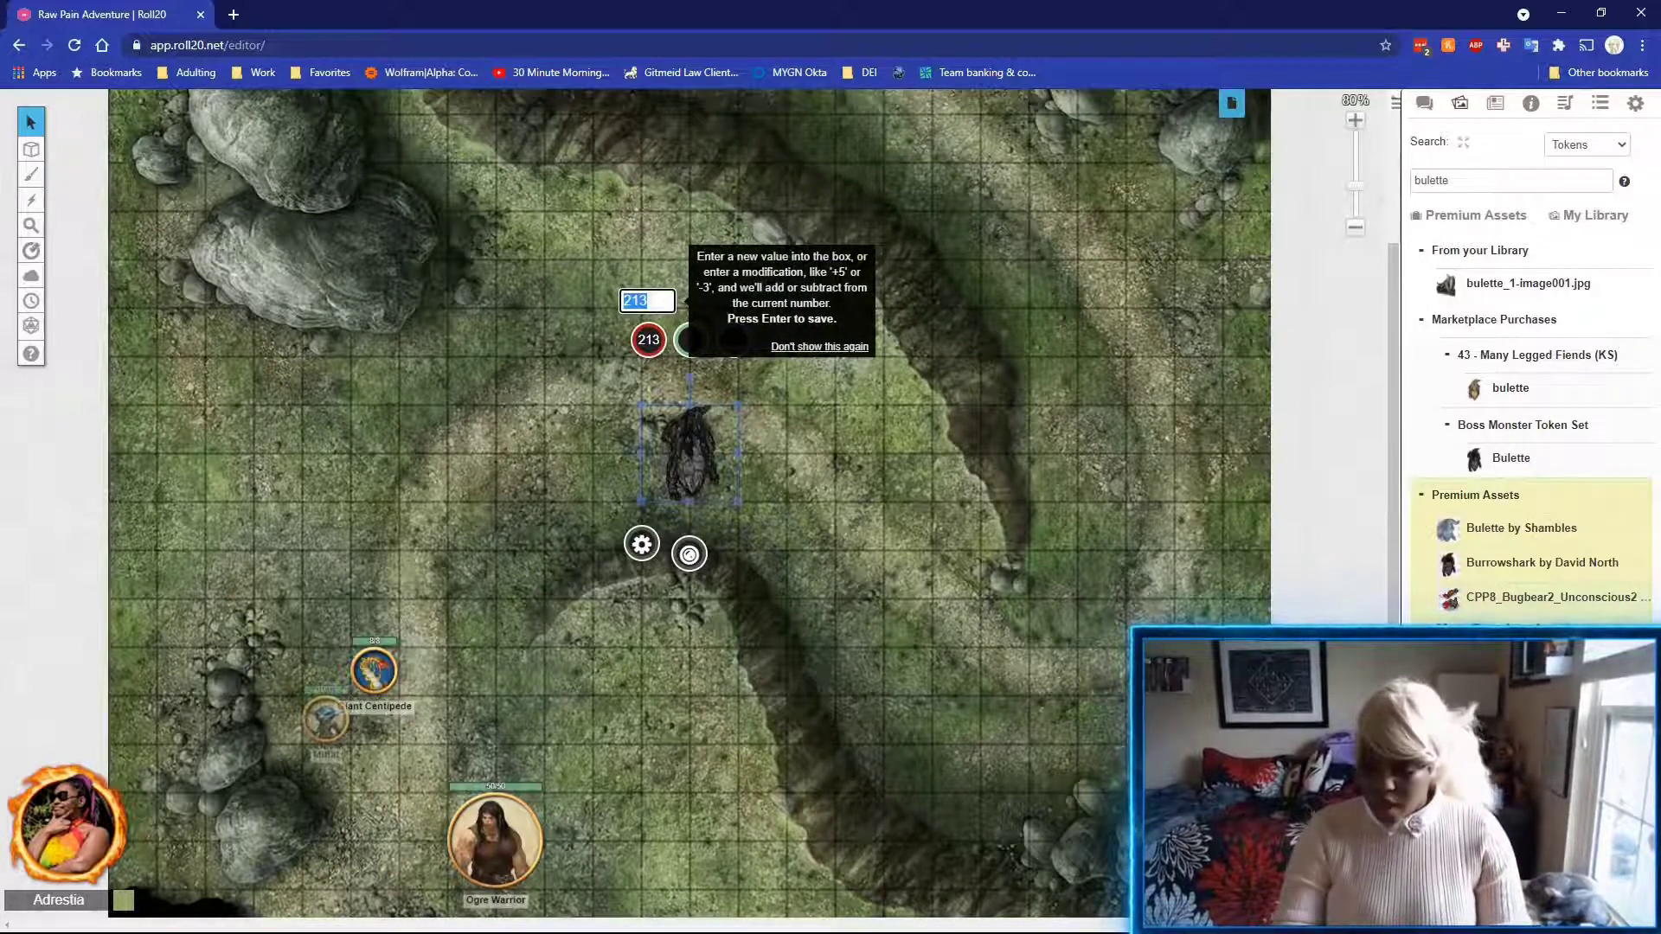
text(-20)
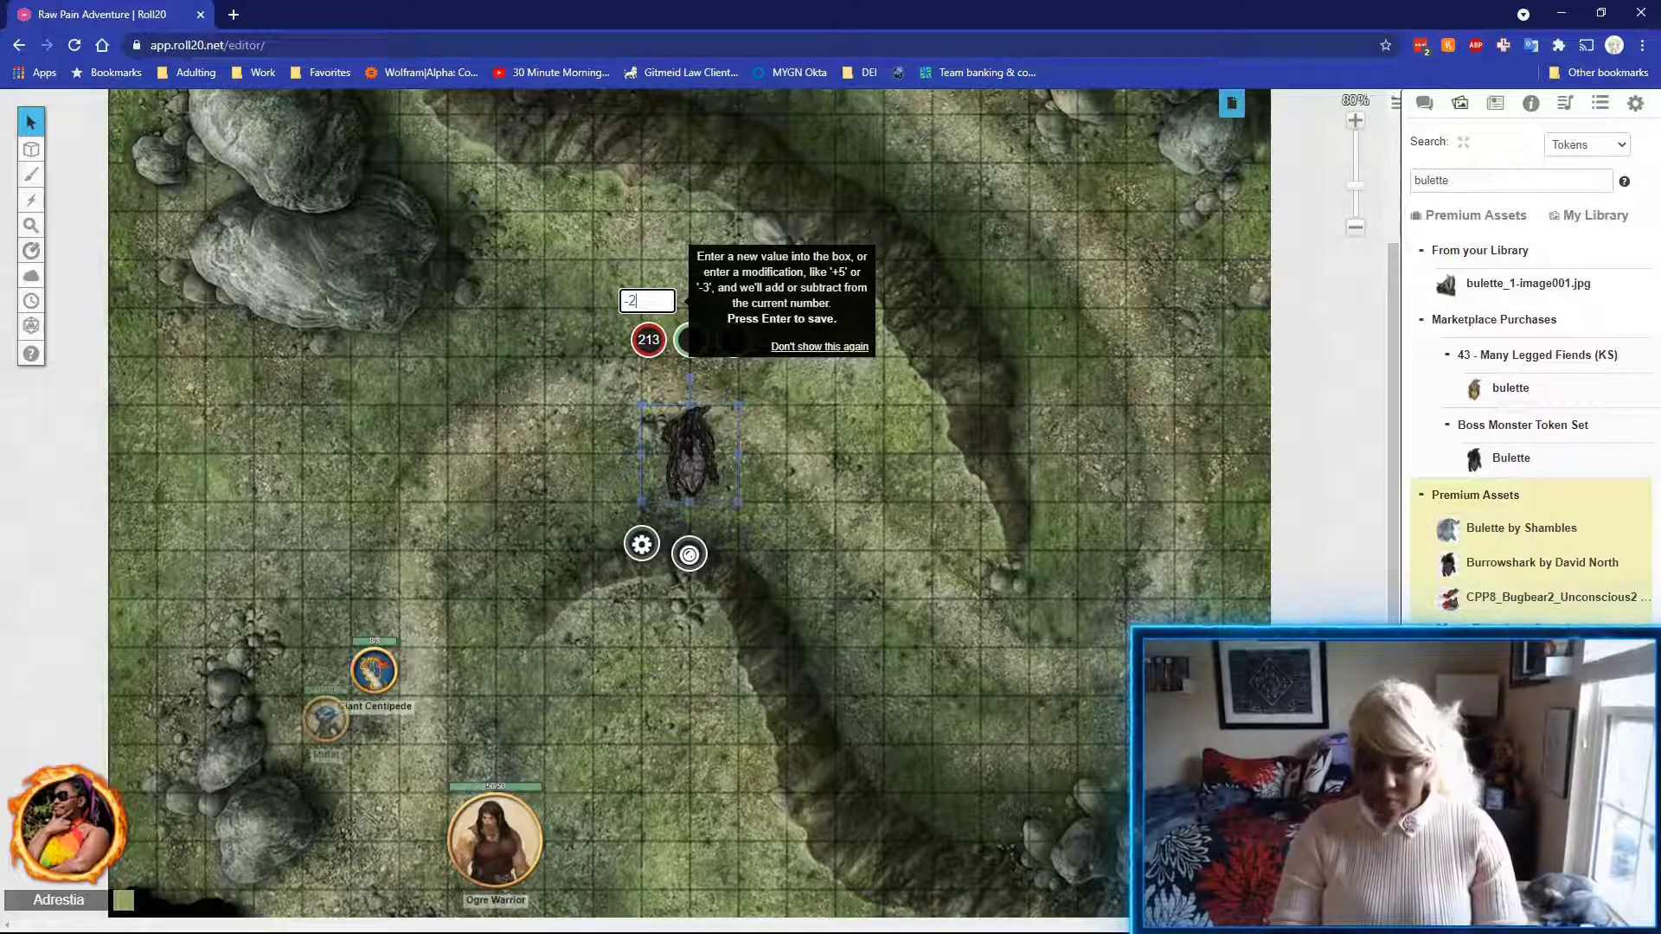
key(Return)
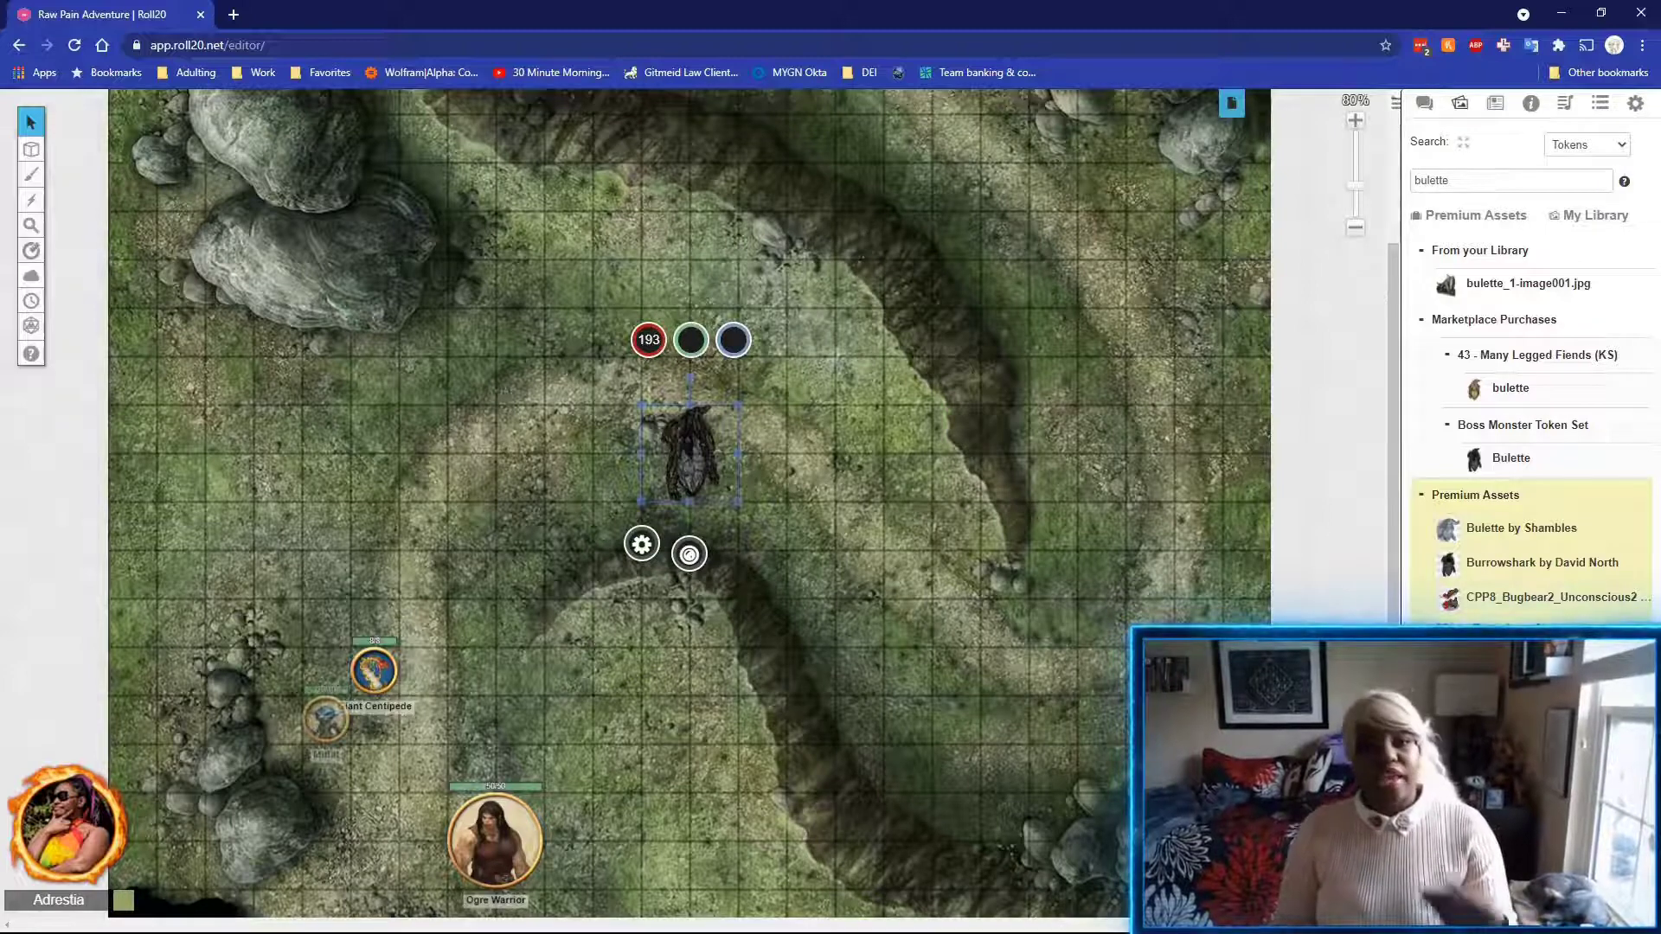
Set the Bulette token's green bar value to 24.
click(690, 342)
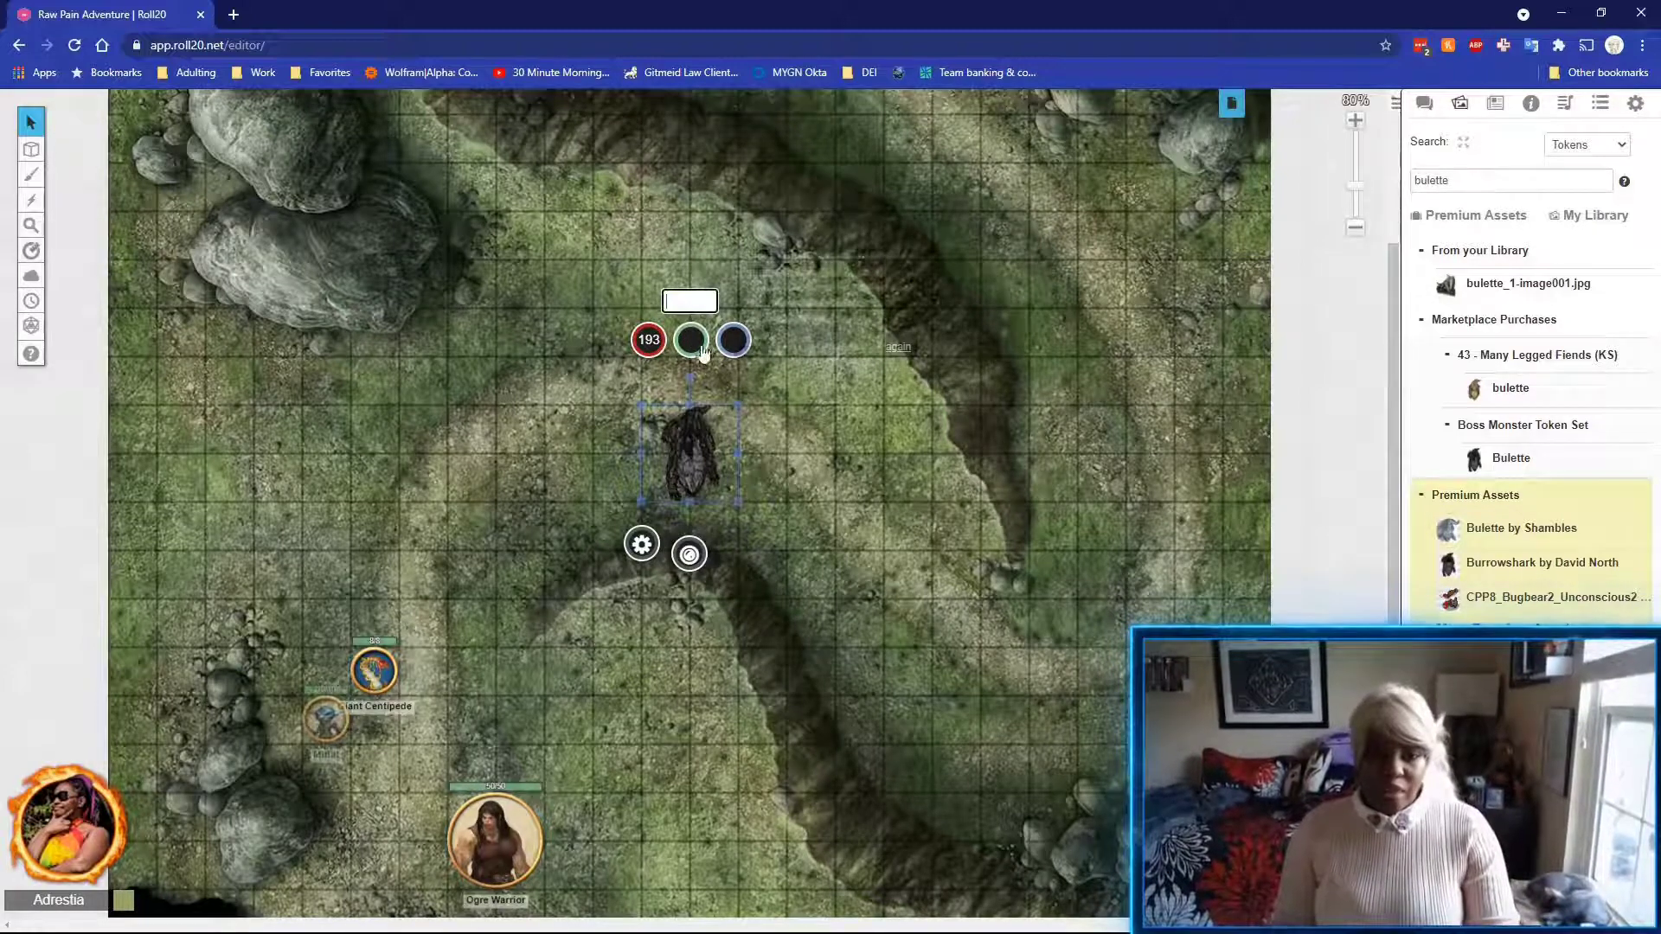
text(24)
key(Return)
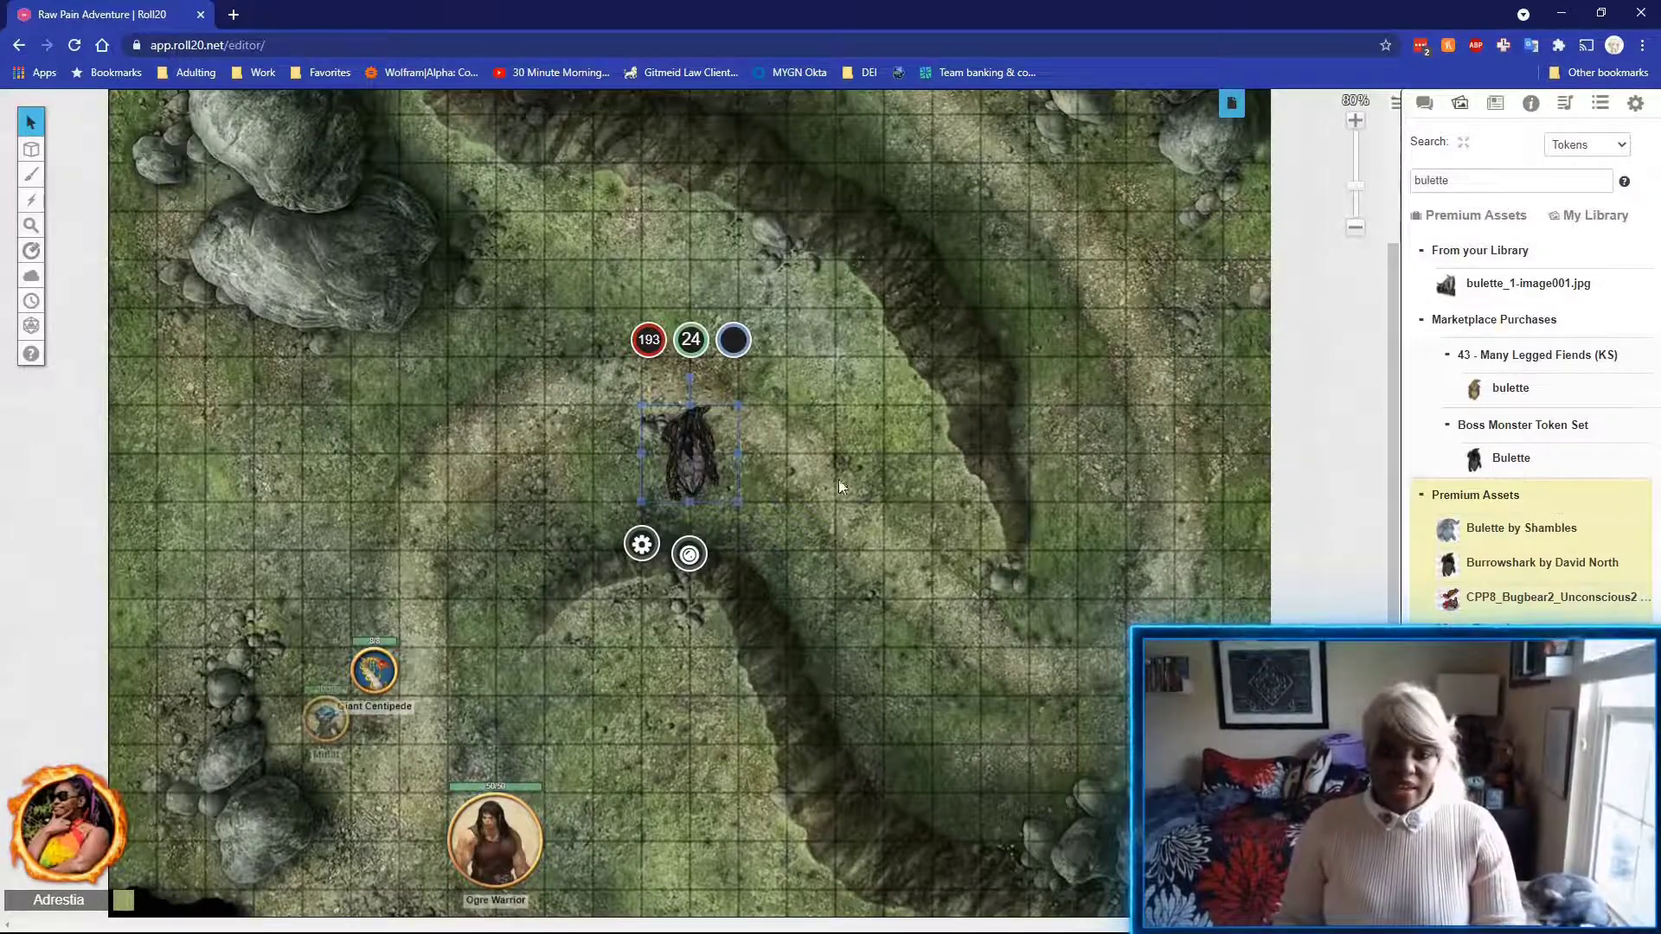
click(1481, 180)
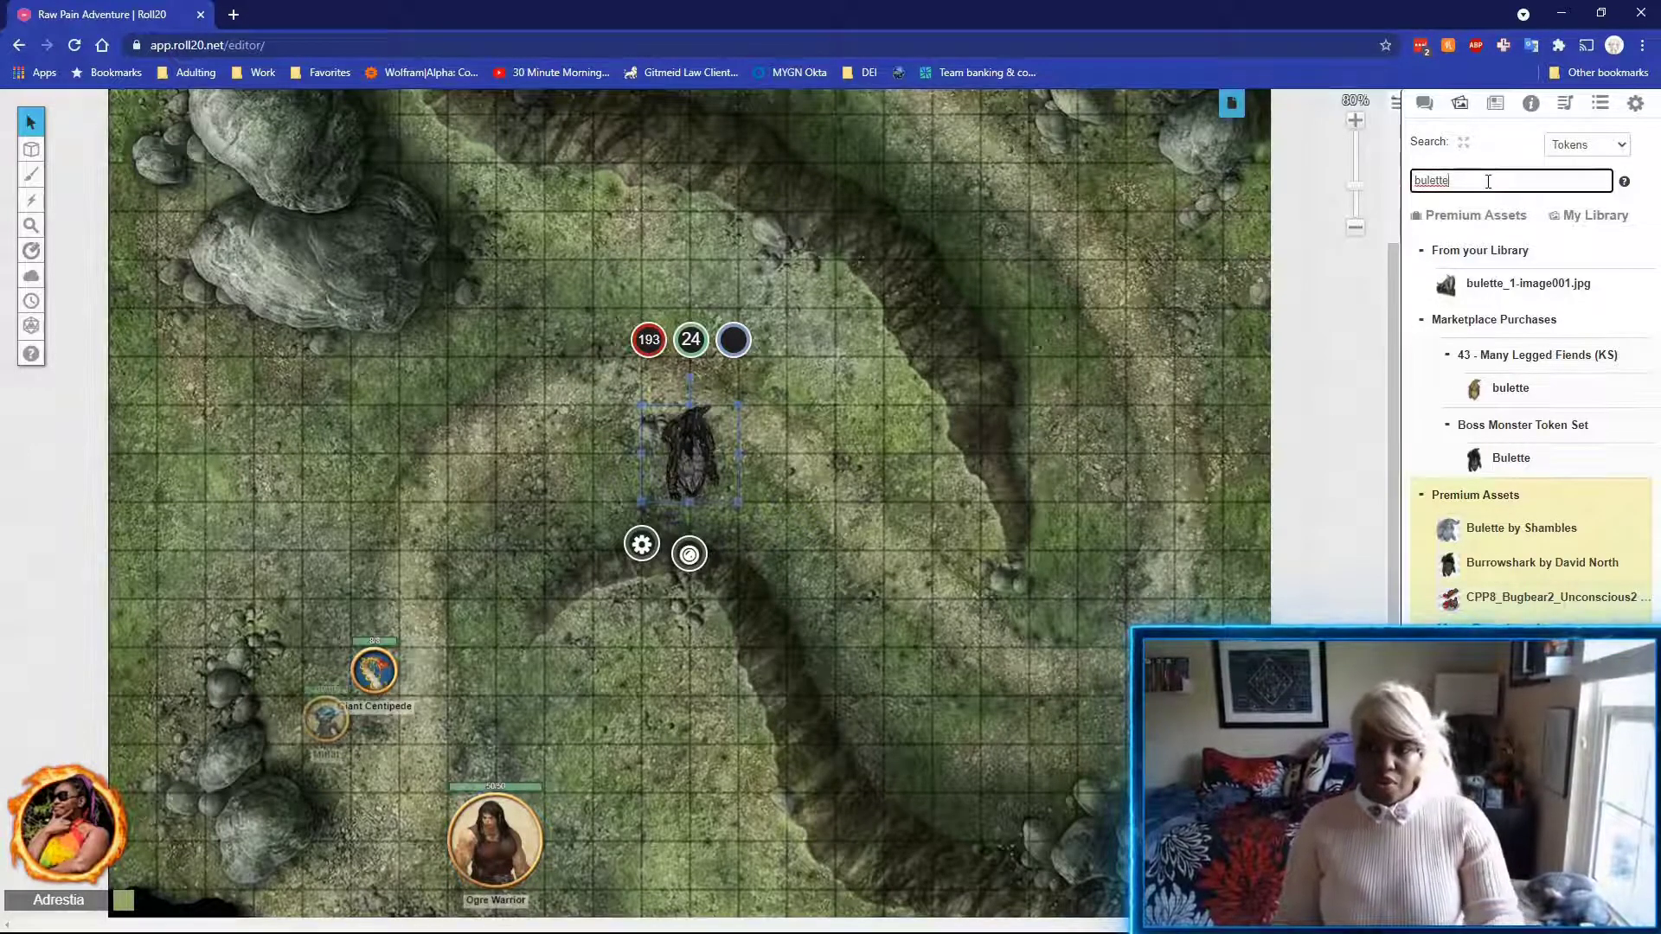
Copy the Bulette token and paste two duplicates, one on the path west of it and one near the cliff's southeast end.
click(702, 462)
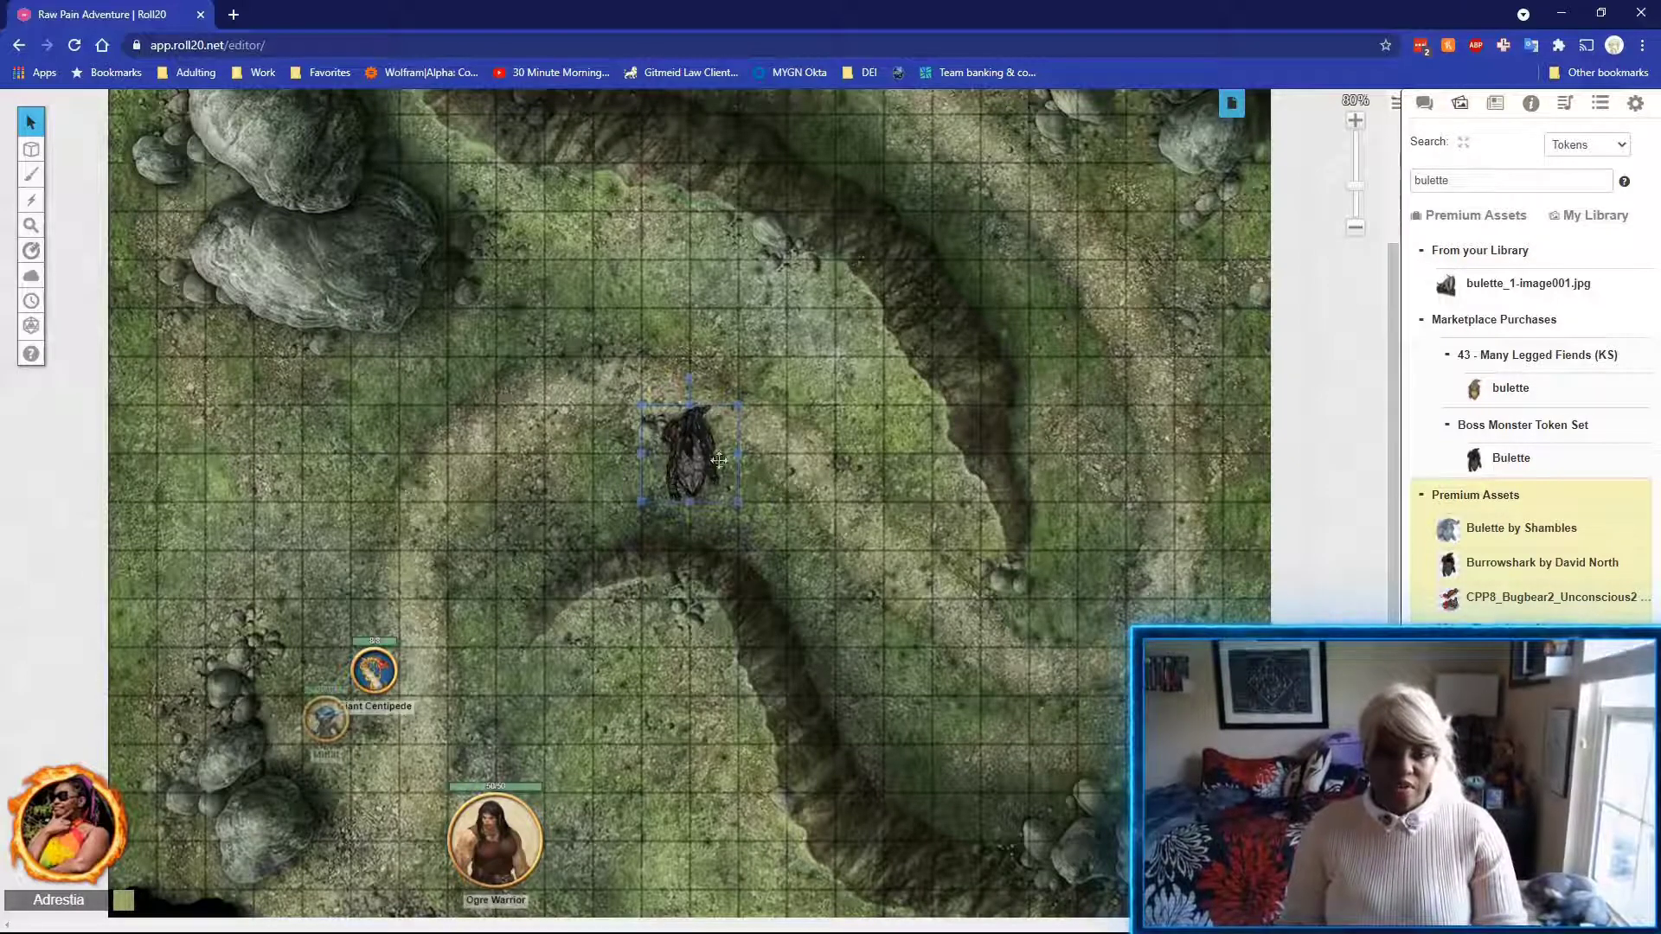
right_click(689, 456)
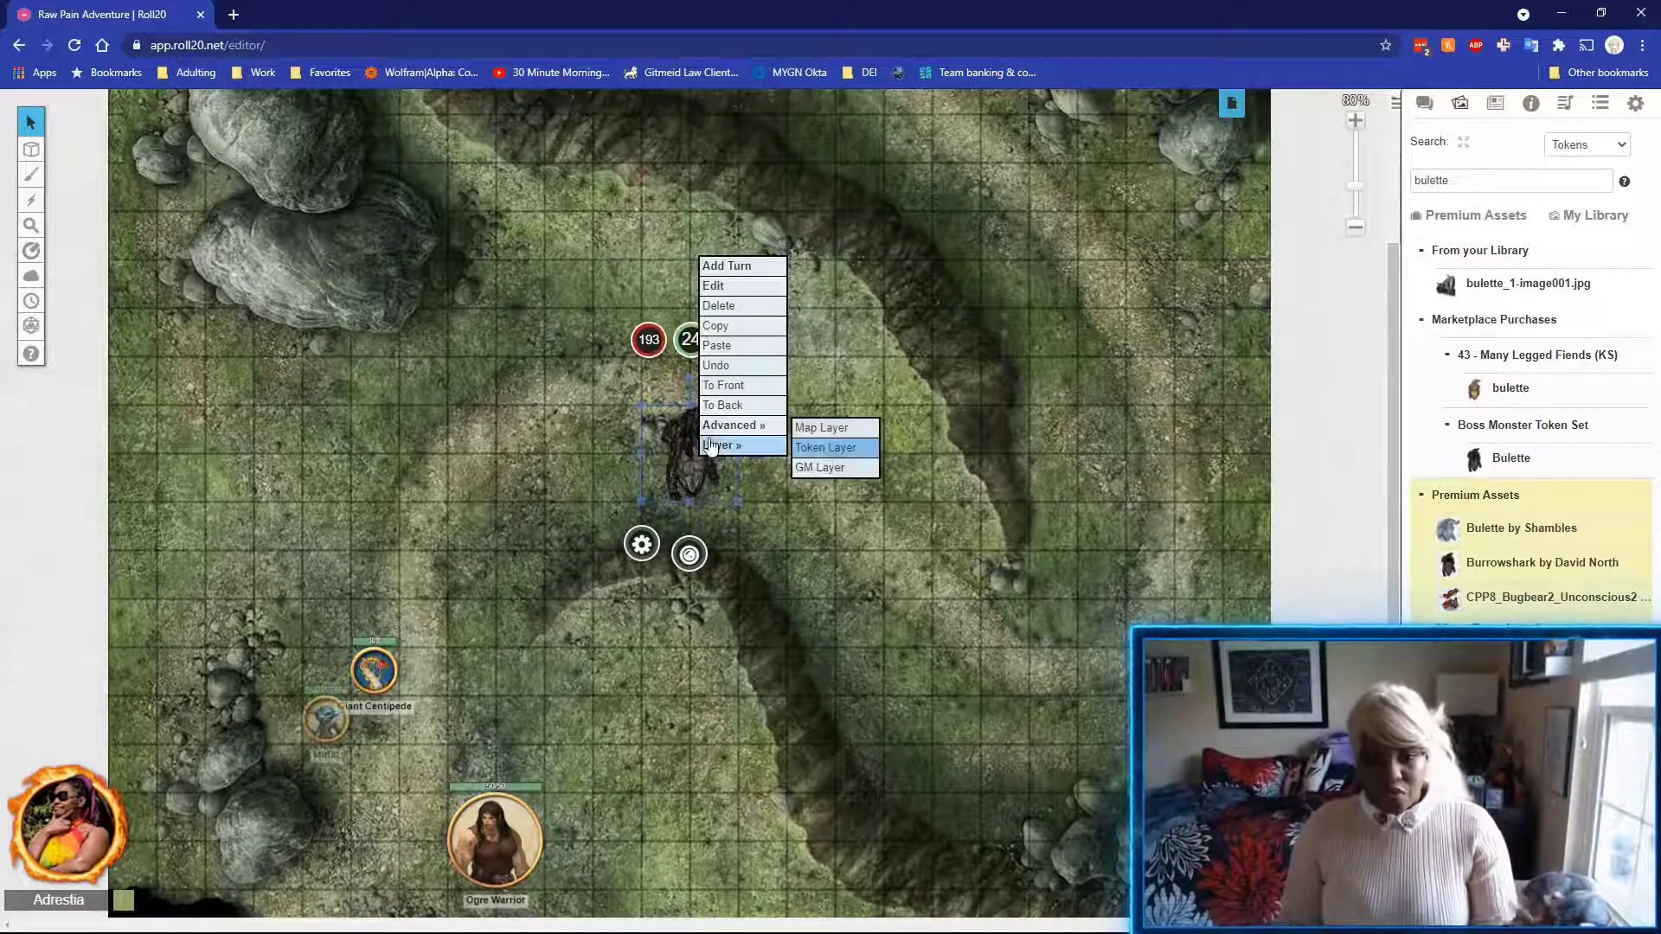
click(716, 345)
right_click(539, 210)
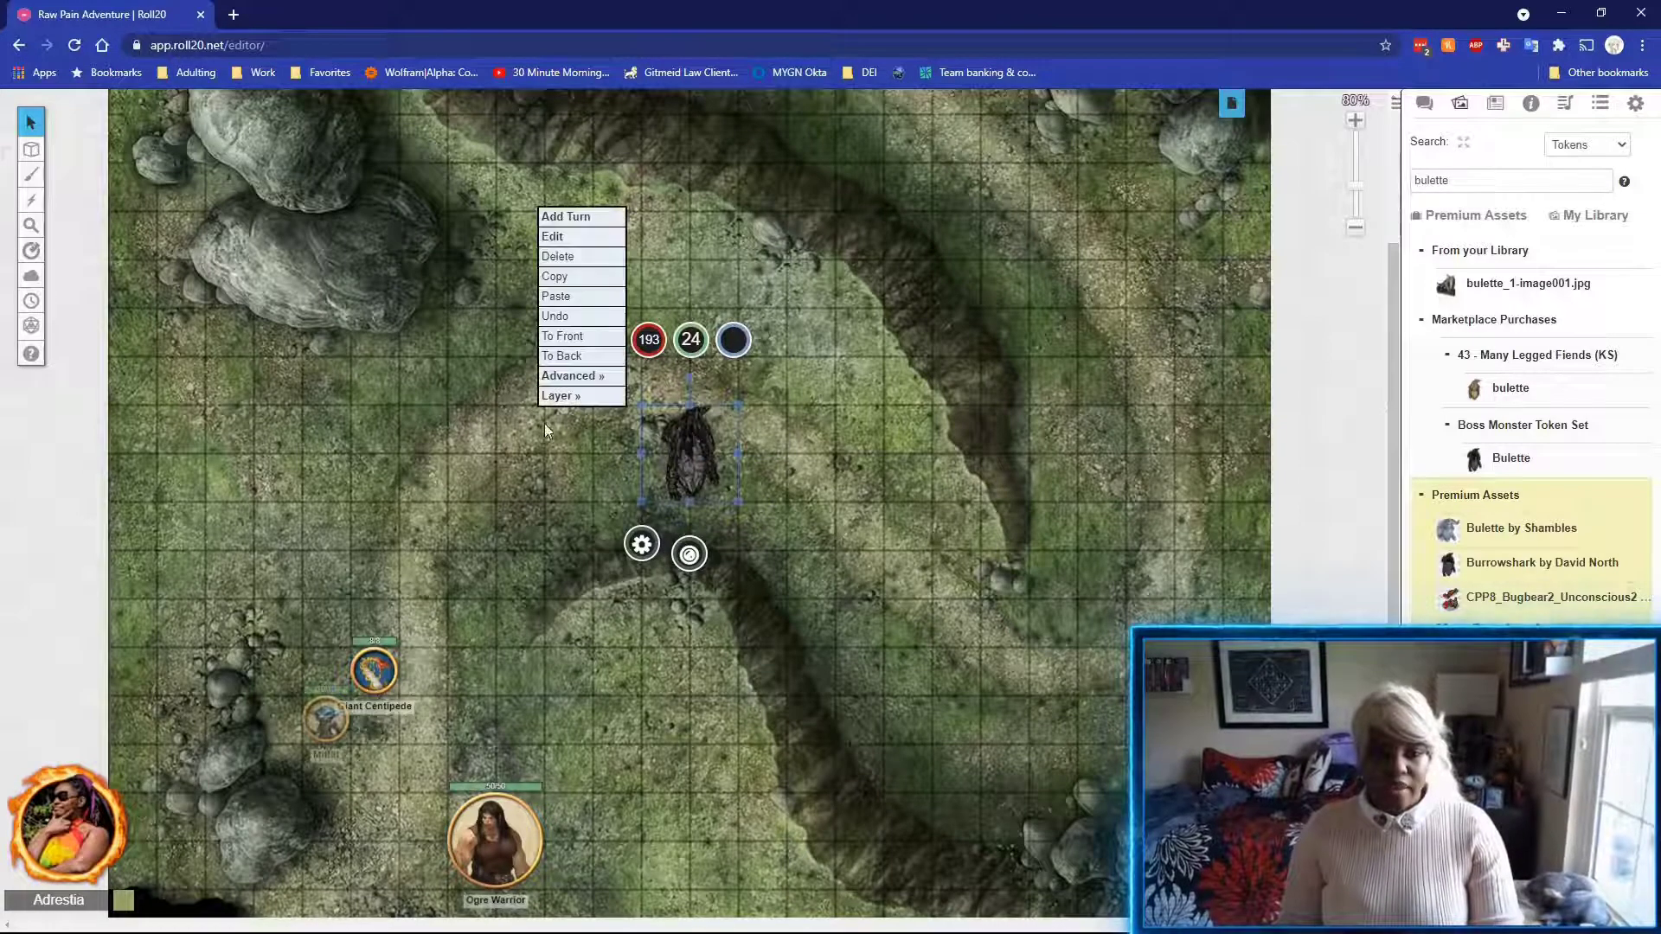
click(554, 298)
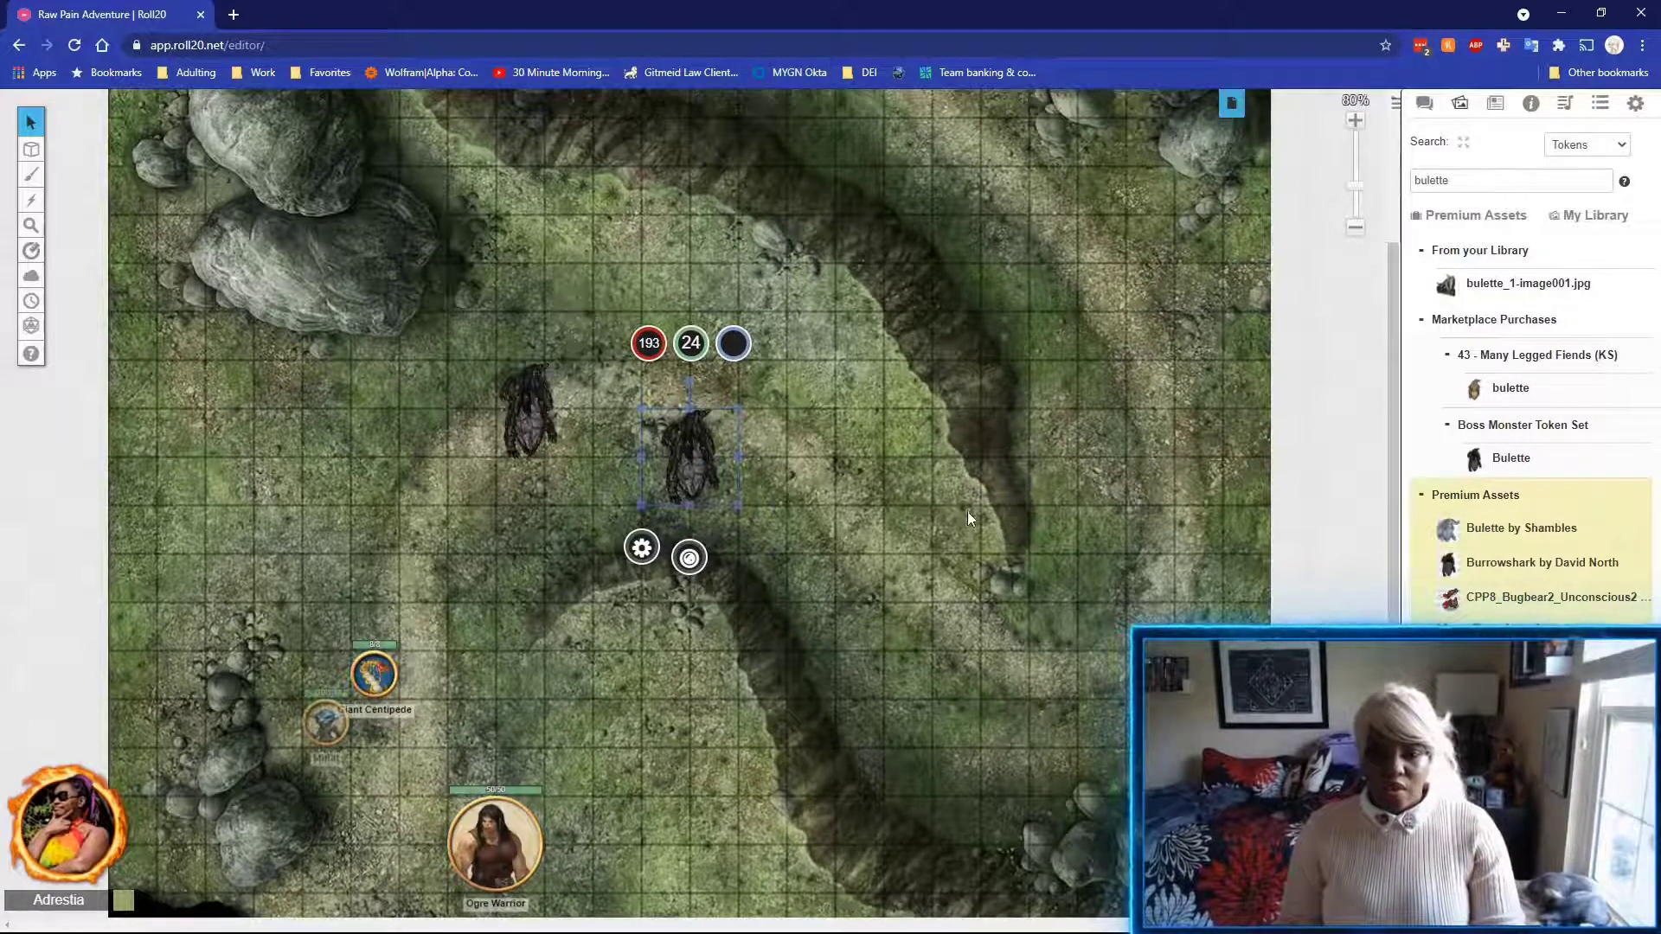
right_click(984, 338)
click(1006, 425)
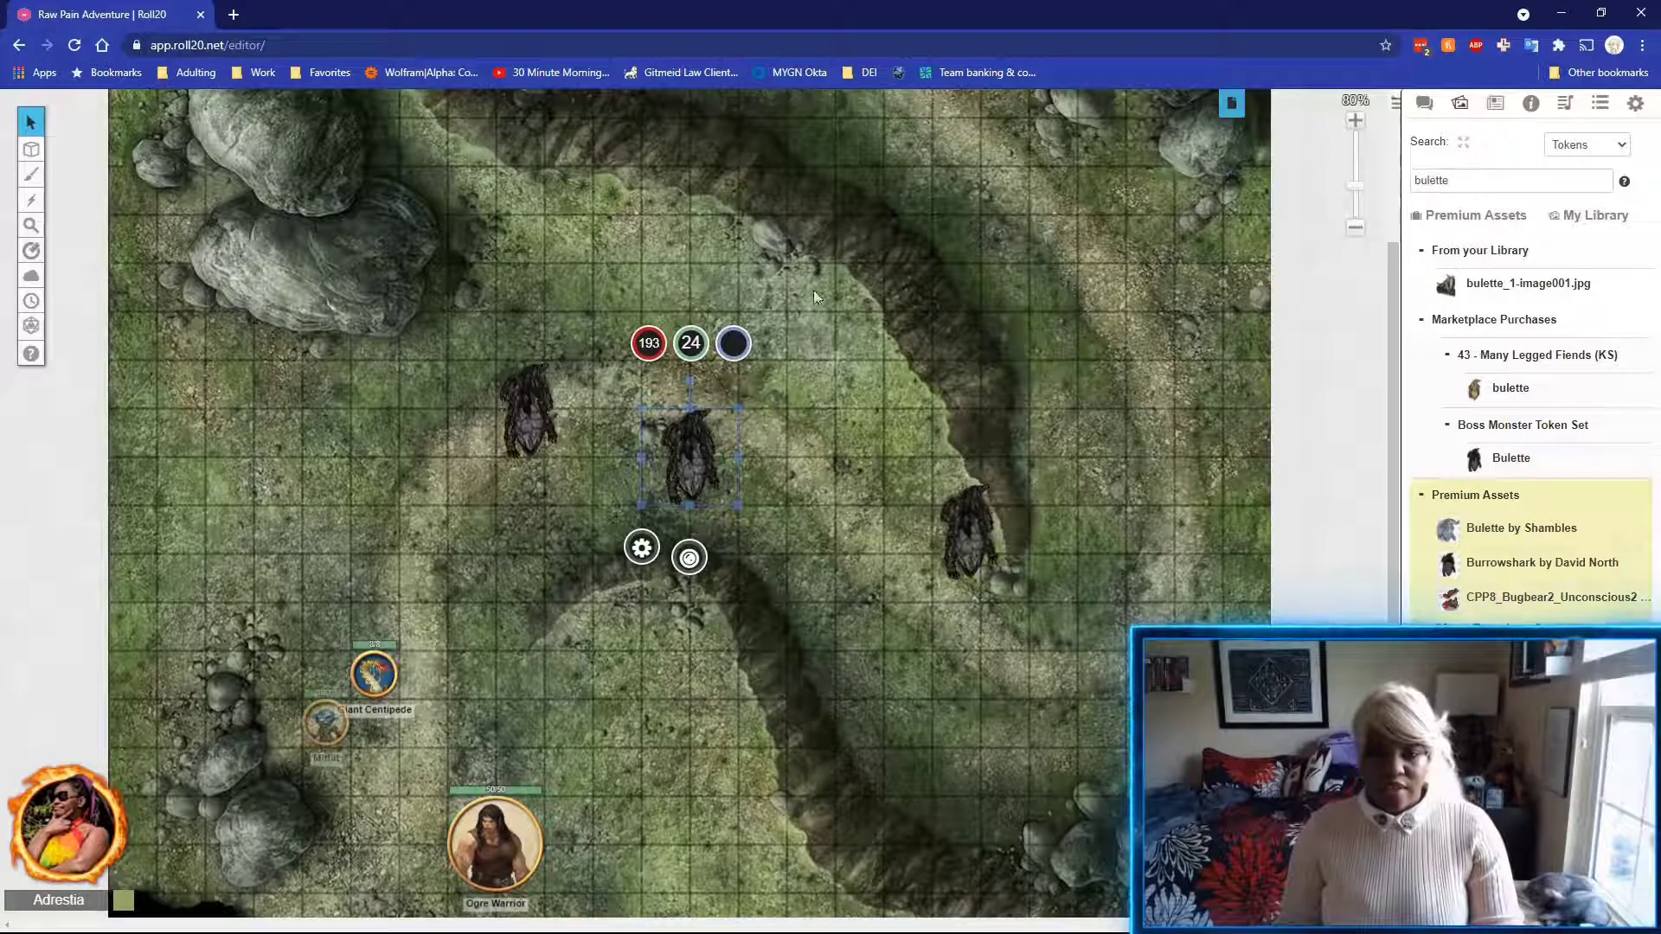
Place two more small Bulettes from the Boss Monster Token Set, one just above the original token and one on the cliff edge.
right_click(596, 245)
click(978, 517)
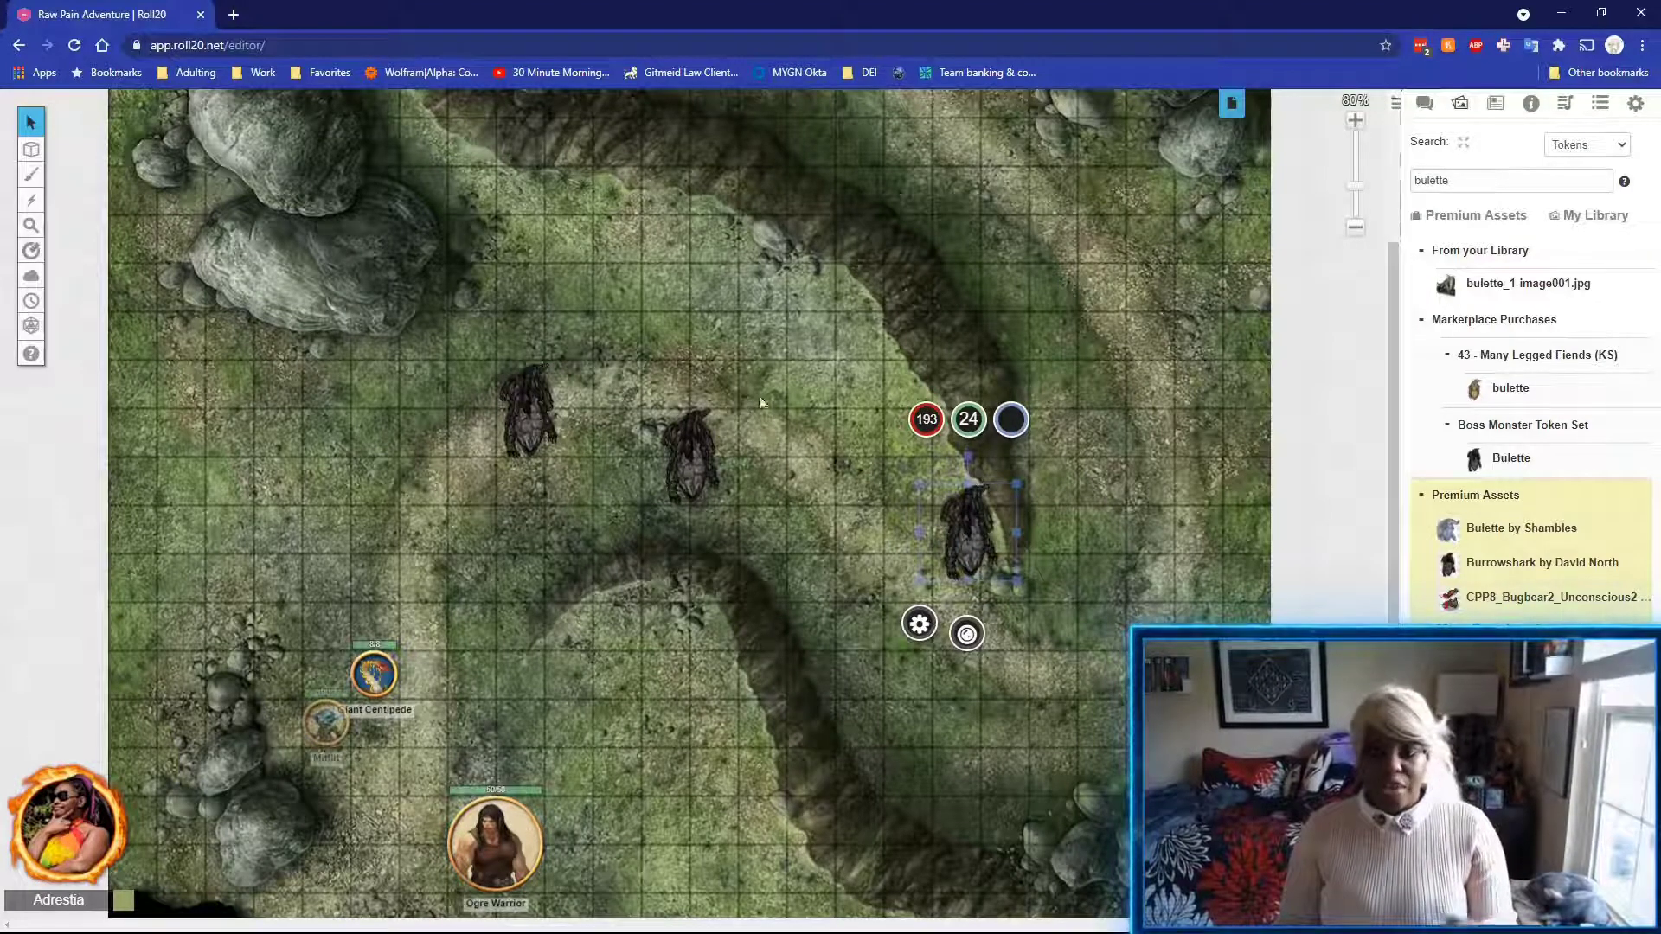
drag(1474, 457, 906, 342)
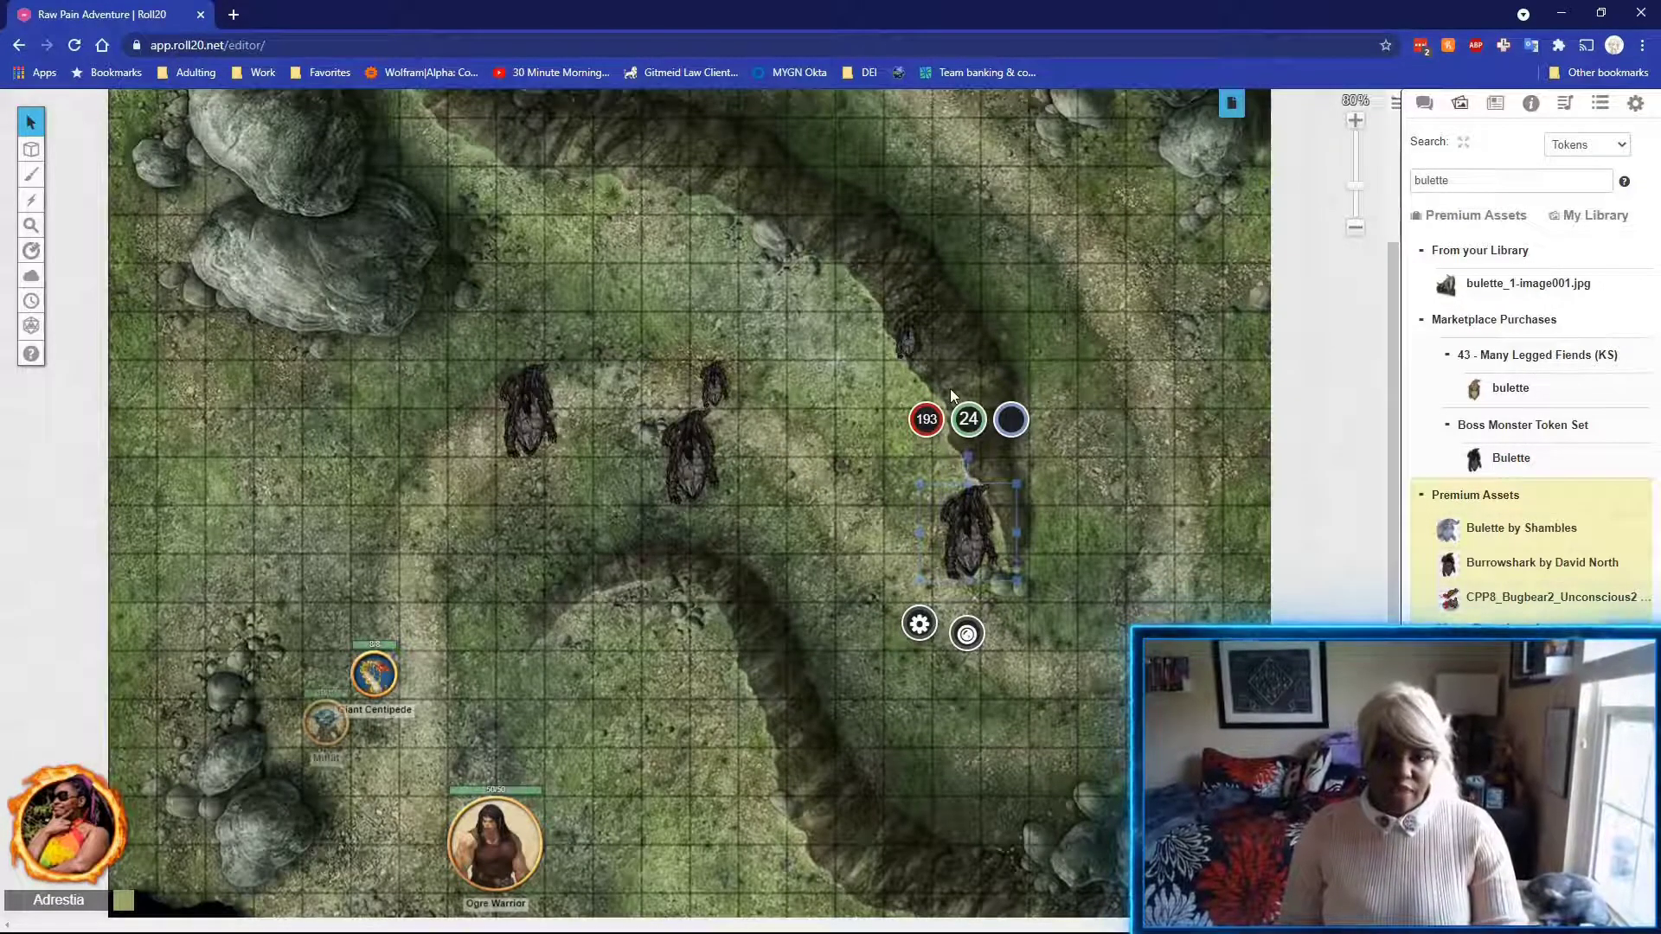
Add the original Bulette token on the curved path to the turn order and show the Turn Order list.
click(696, 456)
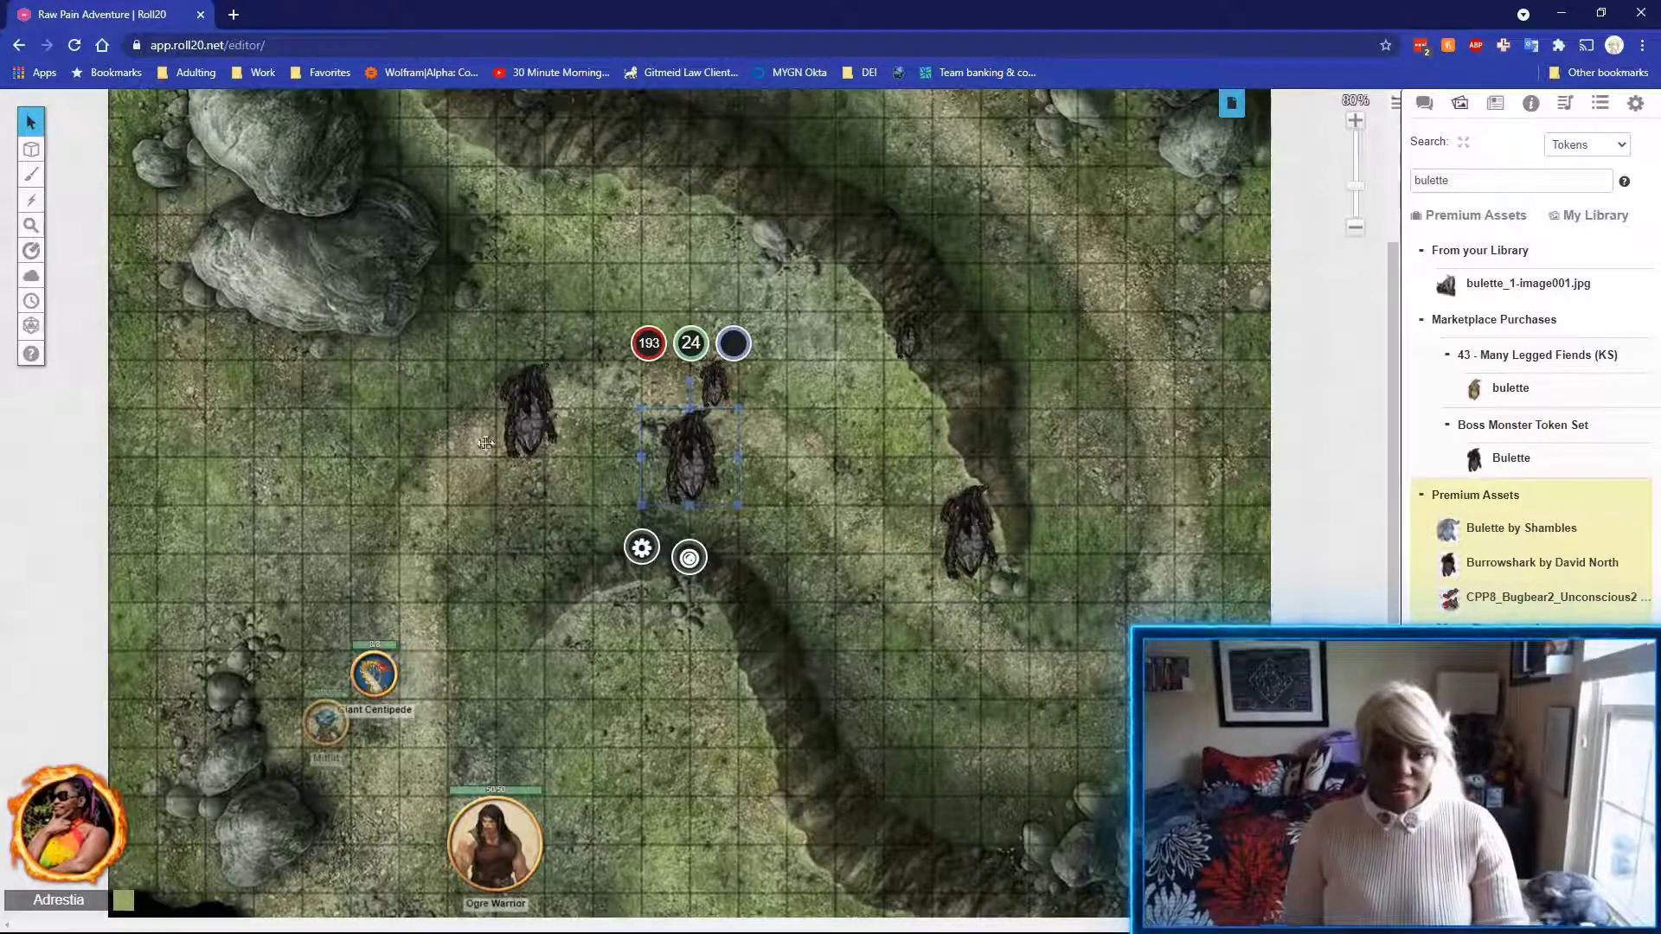
right_click(688, 459)
click(711, 269)
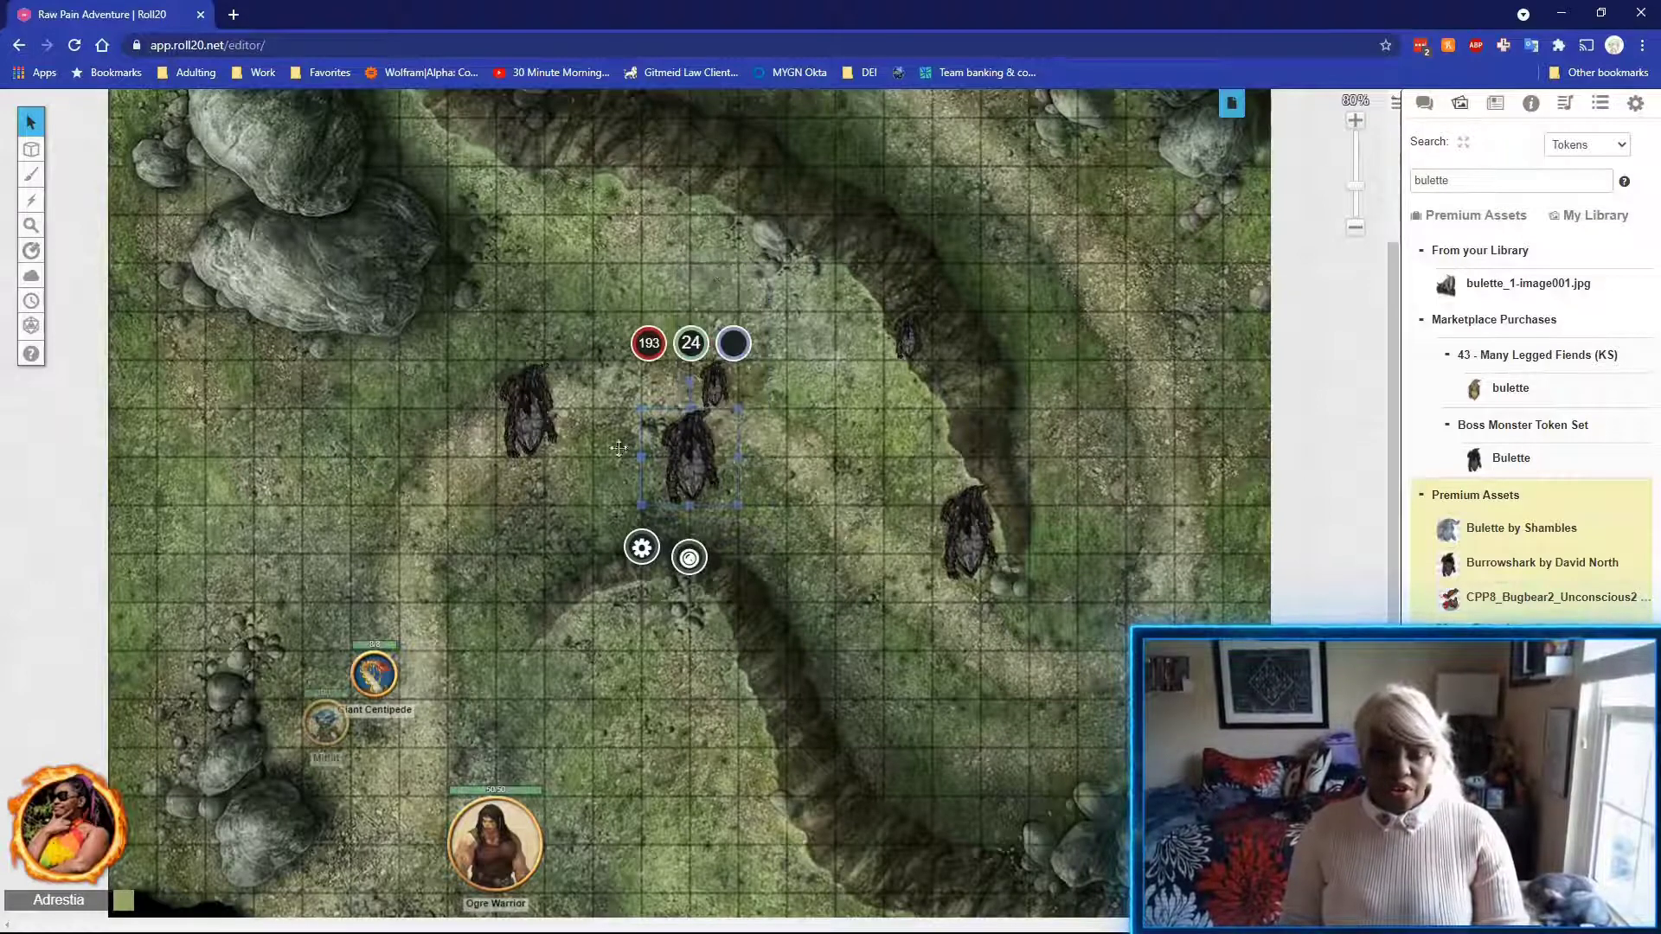
click(30, 301)
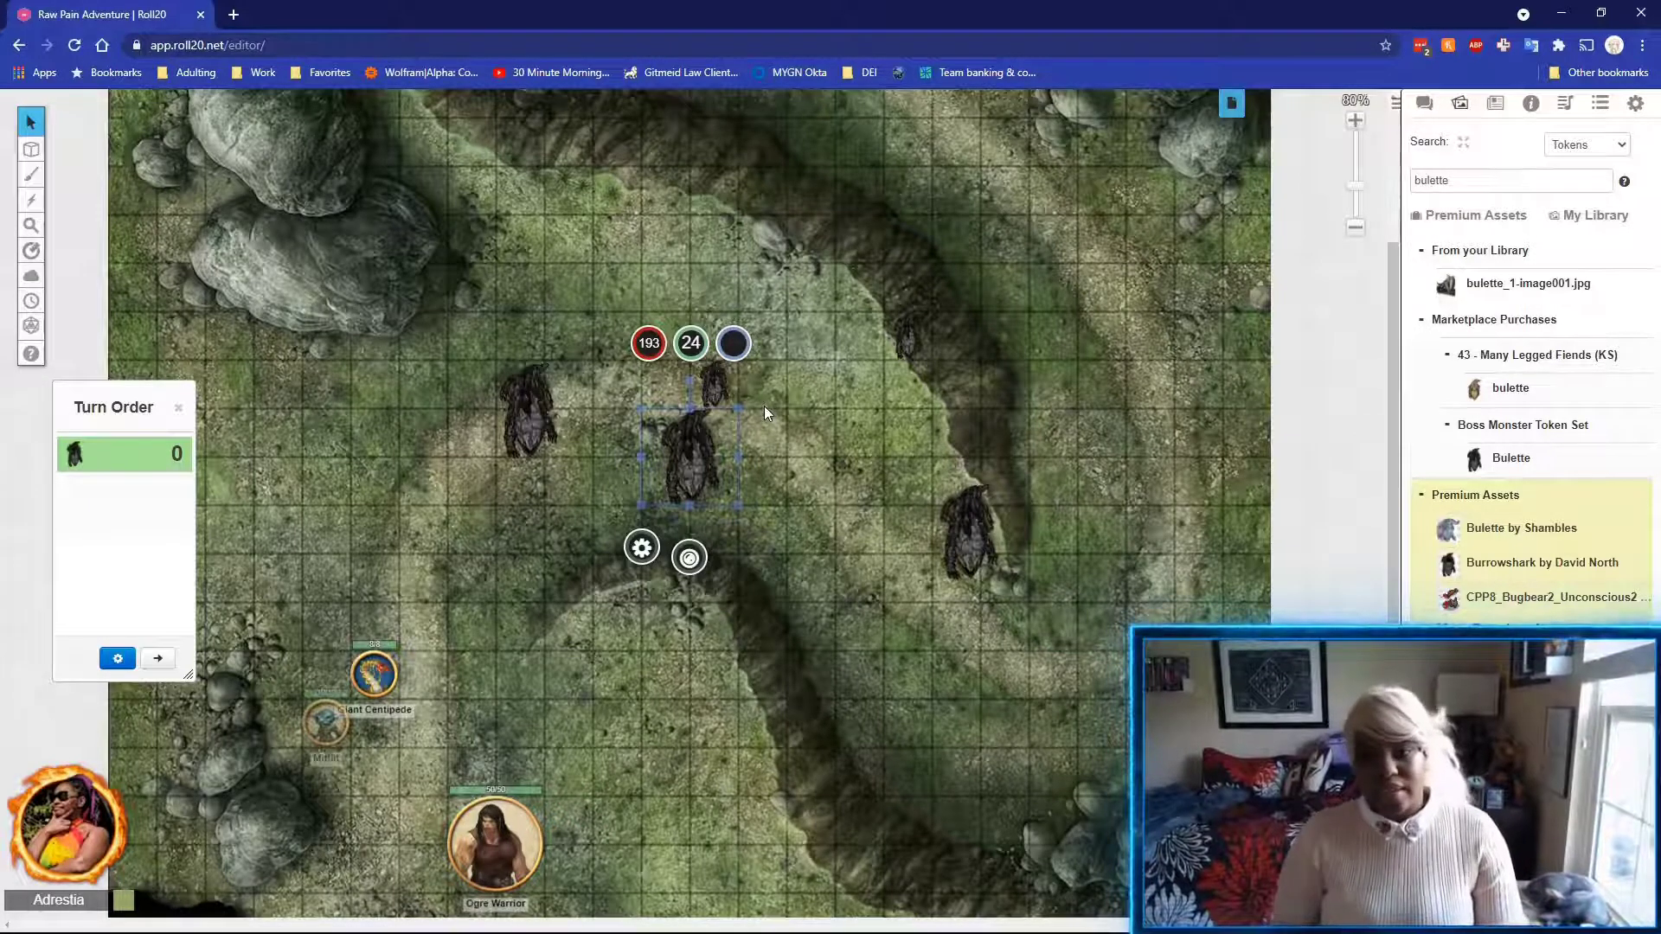
Search the art library for "towns" and scatter six townsfolk tokens, men and women in different colours, around the Bulettes.
drag(1536, 180, 1263, 179)
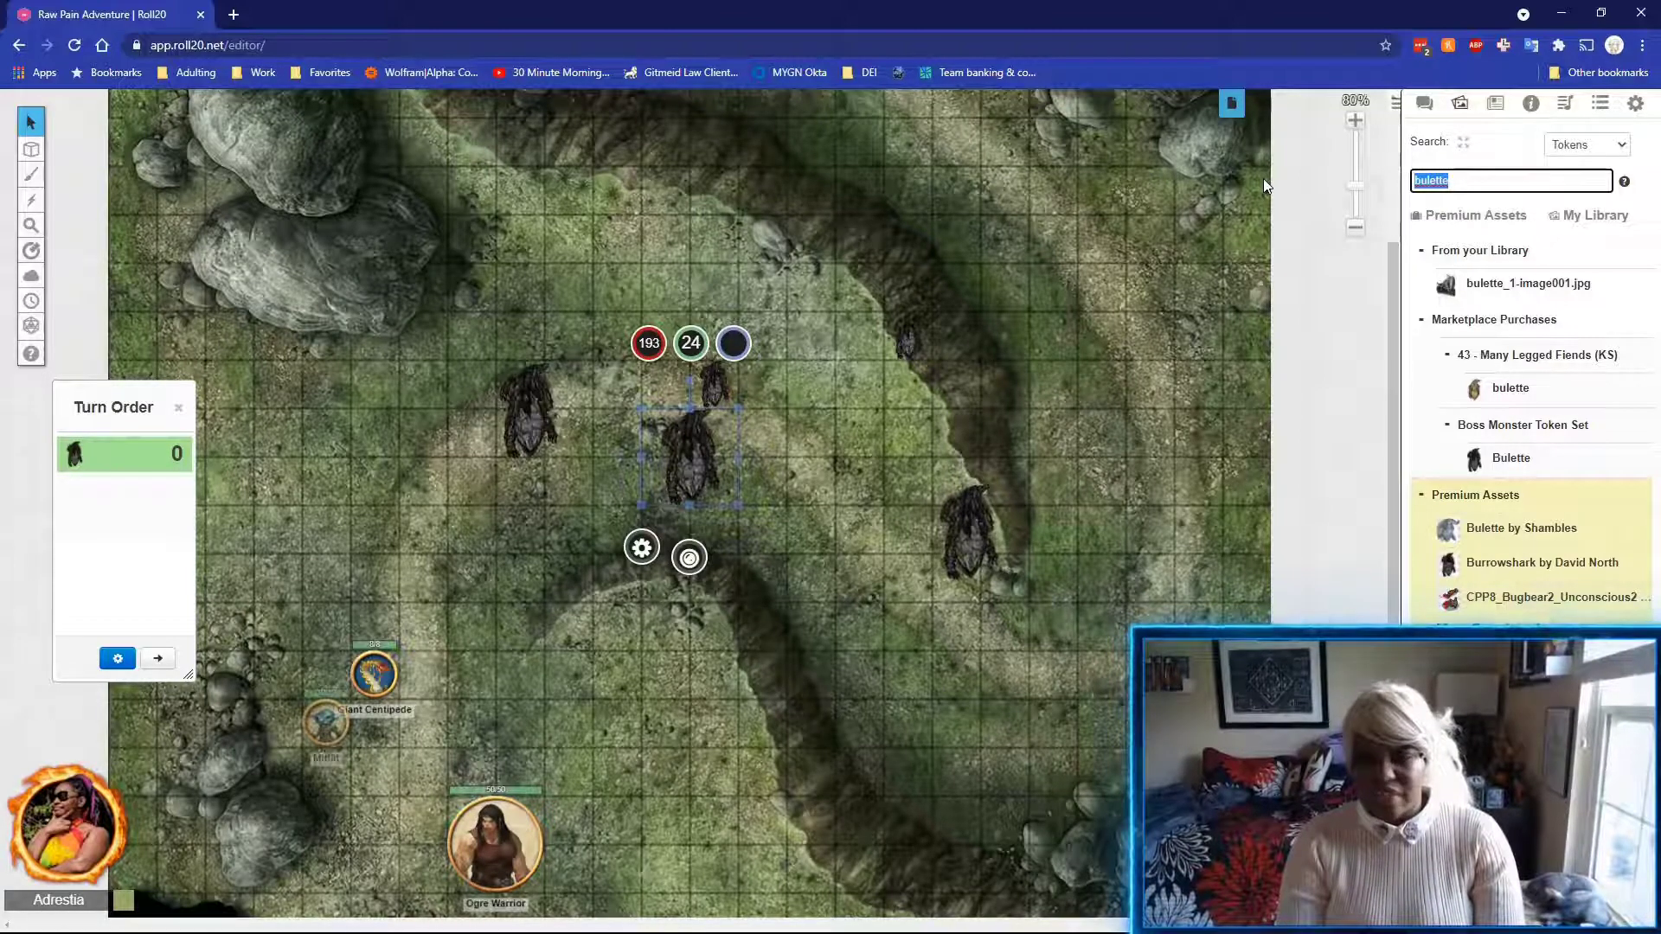
text(towns)
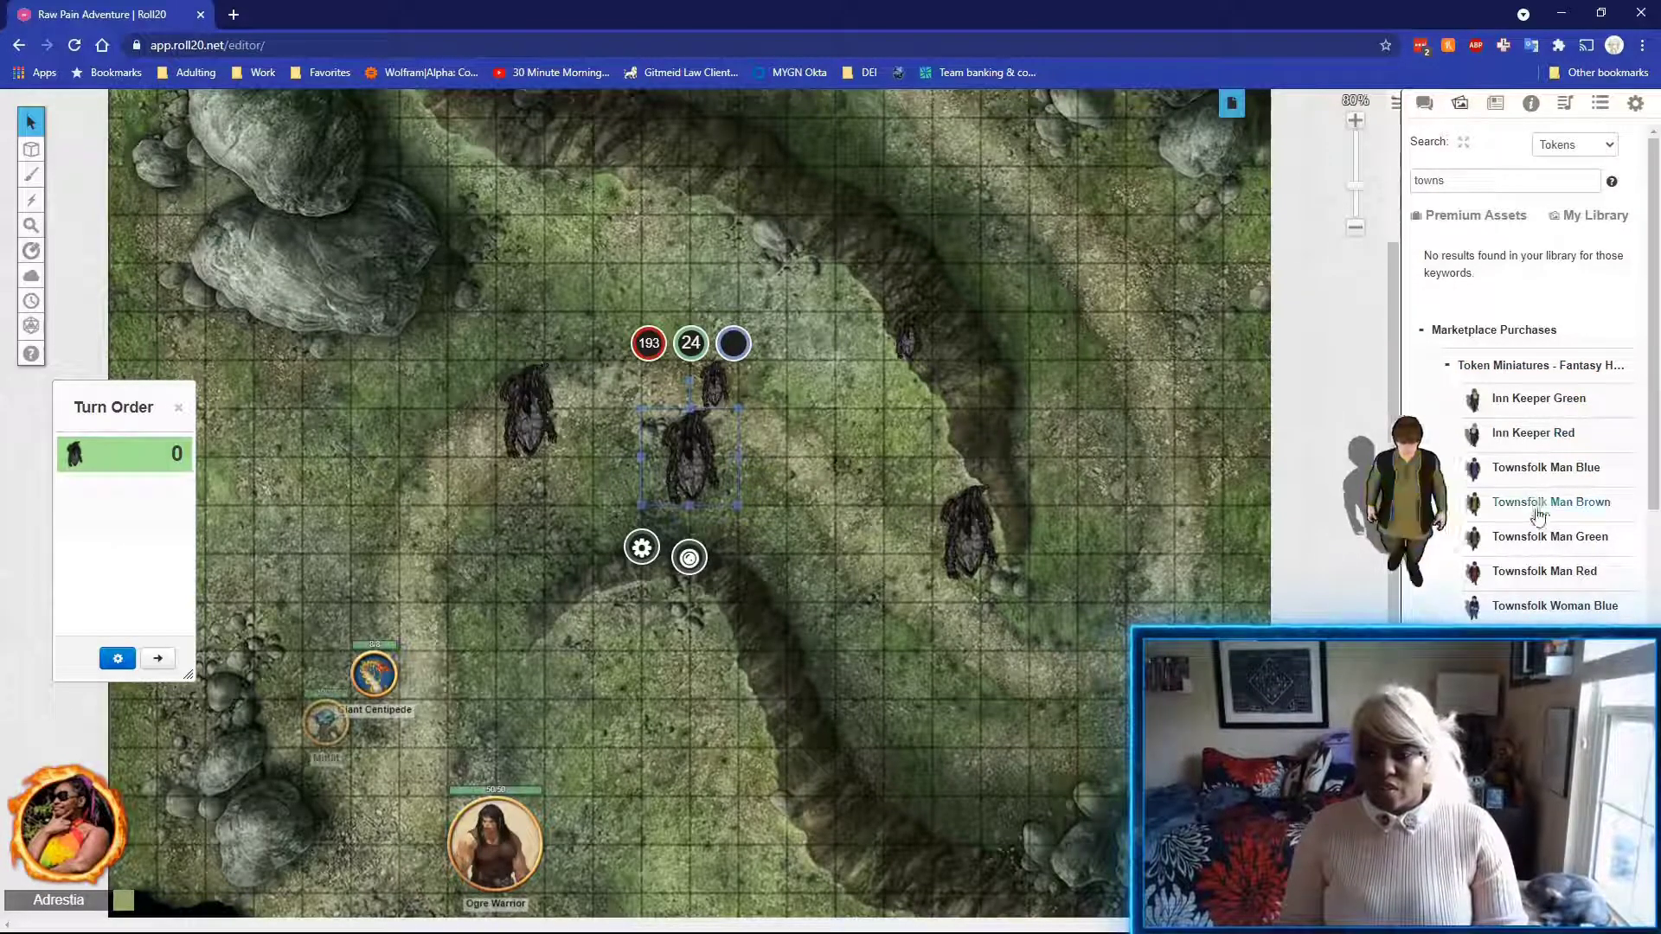
drag(1540, 474, 1245, 384)
drag(1517, 520, 1086, 473)
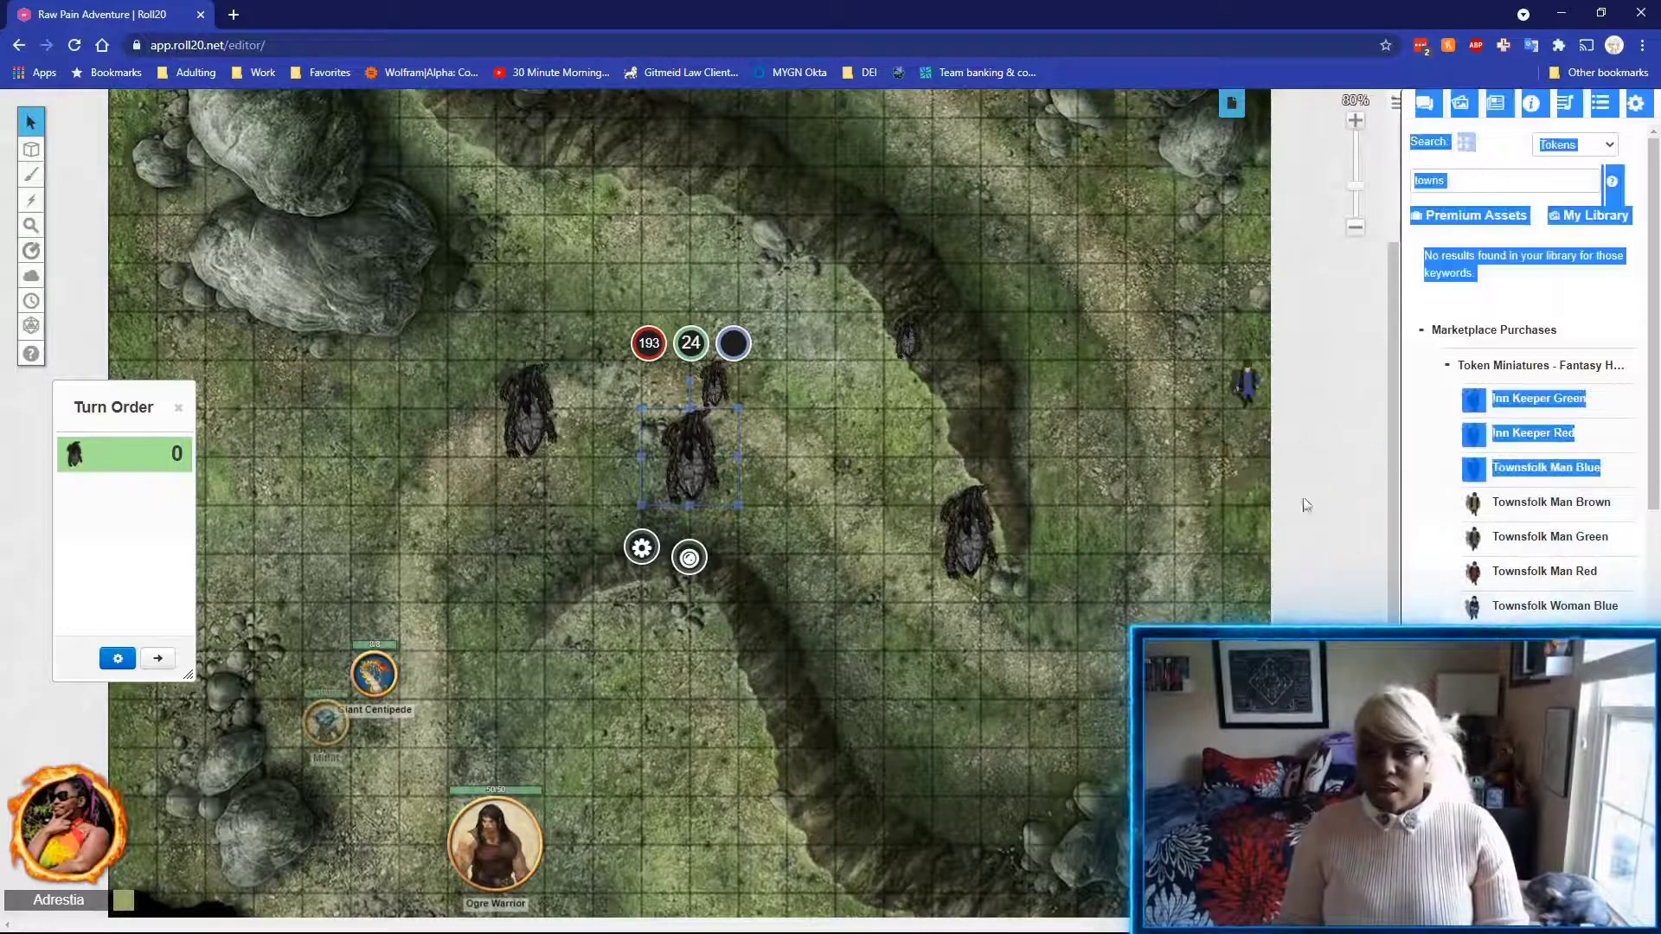
drag(1506, 547, 859, 478)
drag(1544, 571, 859, 575)
drag(1549, 606, 568, 673)
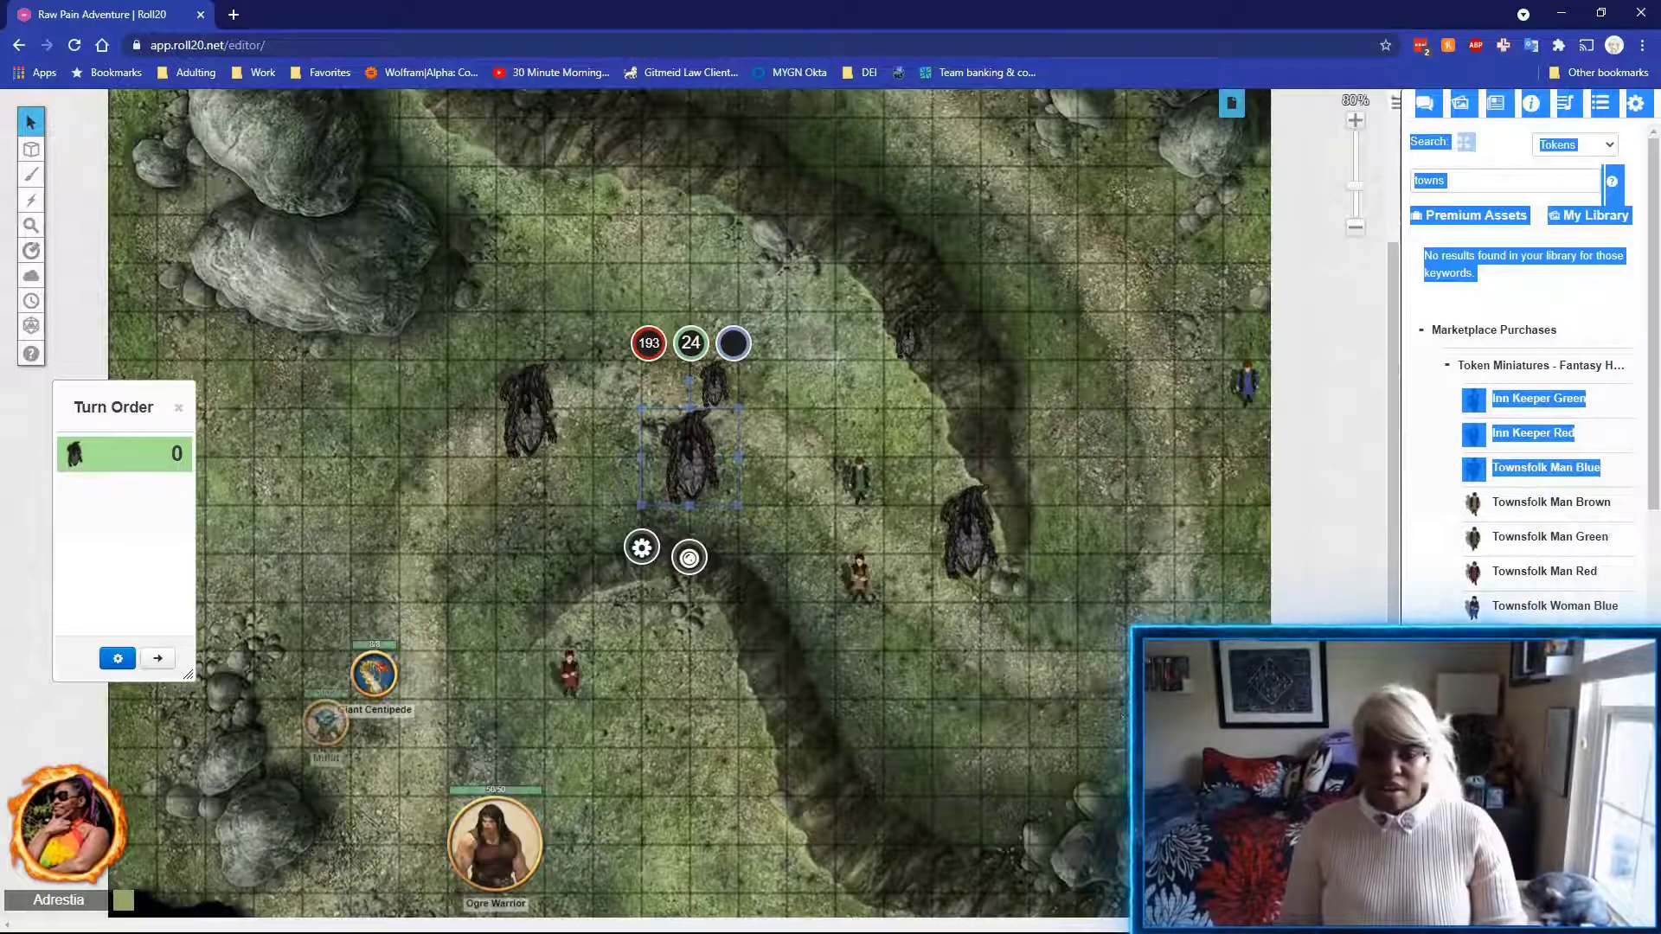
drag(1548, 609, 472, 481)
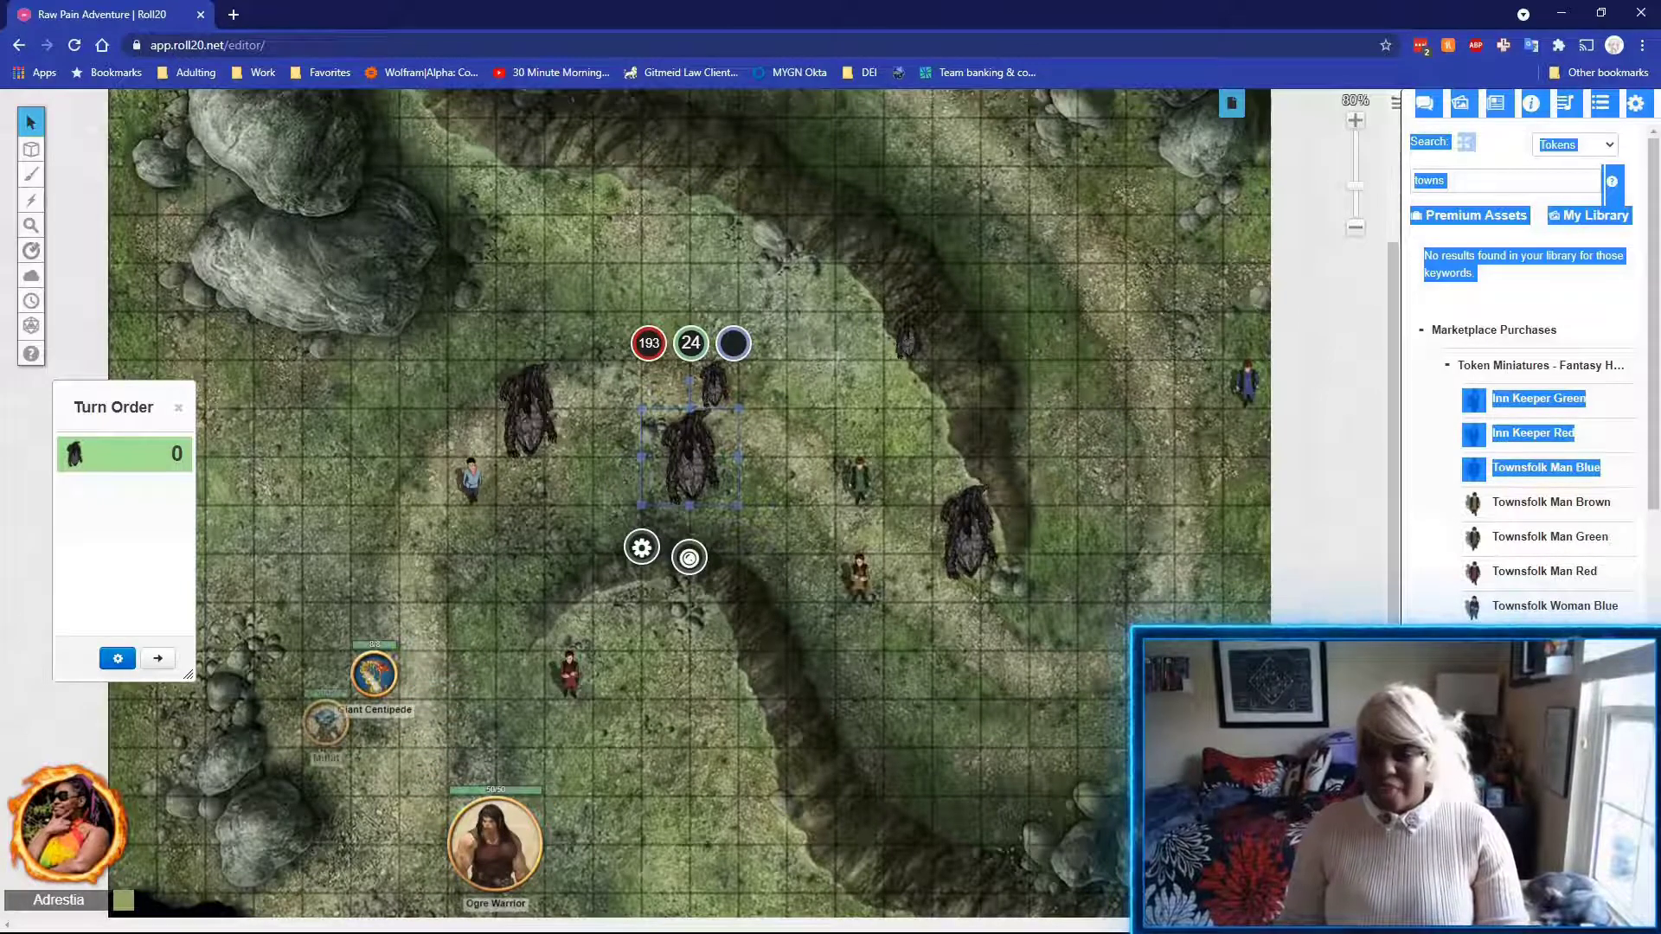
drag(1555, 606, 375, 432)
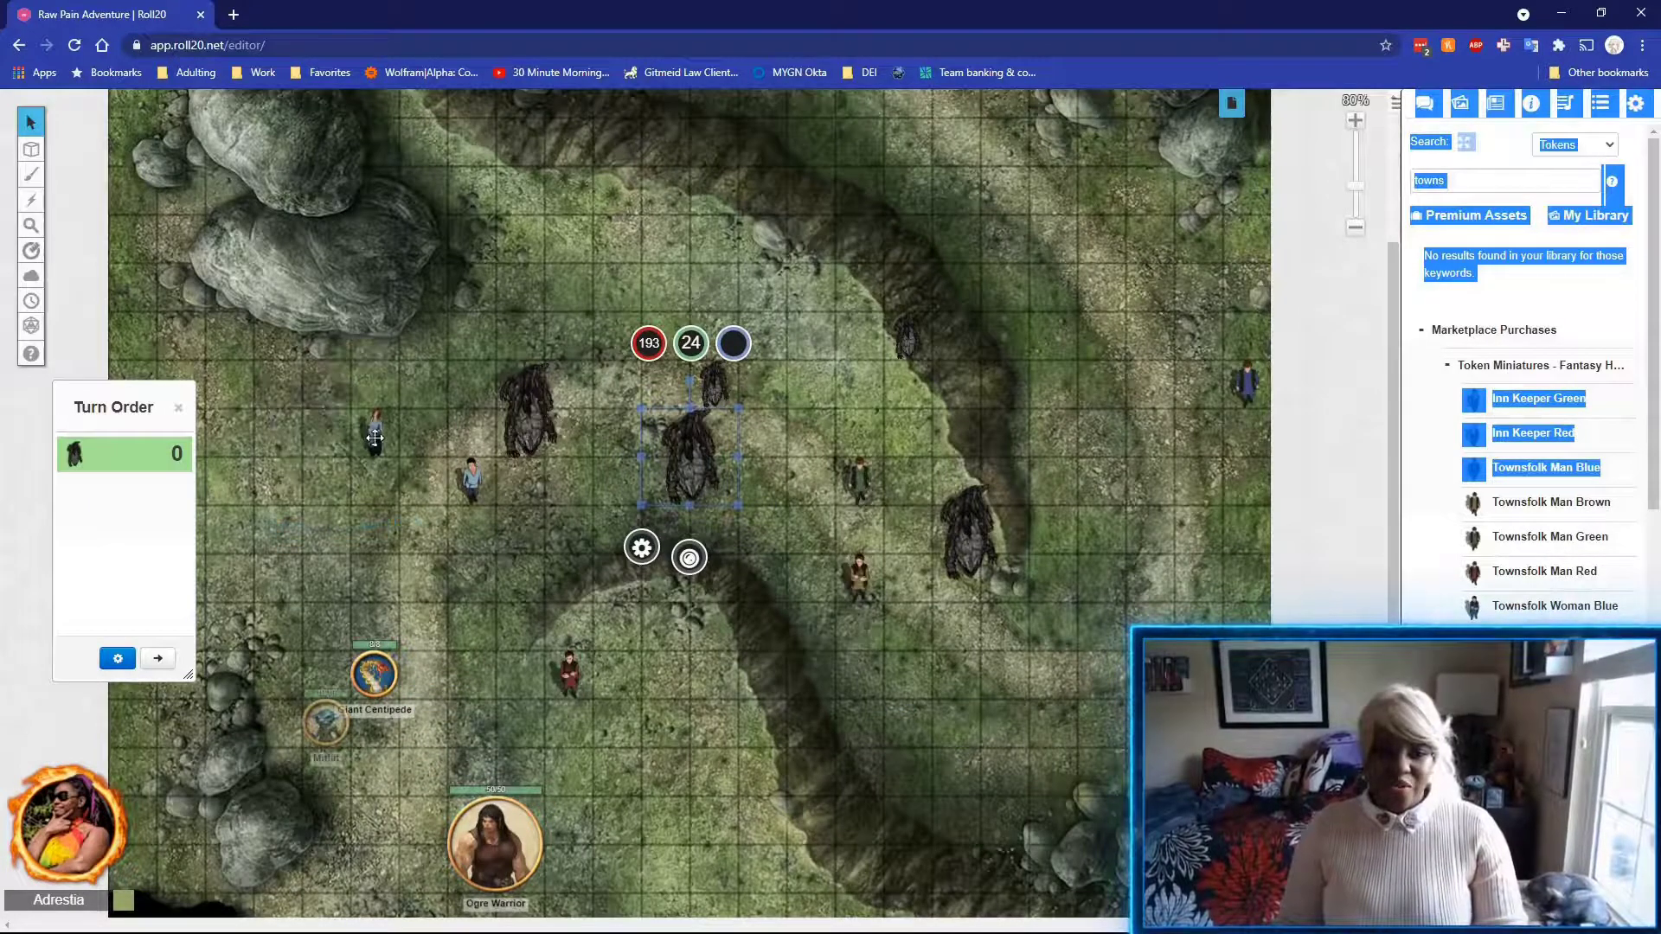